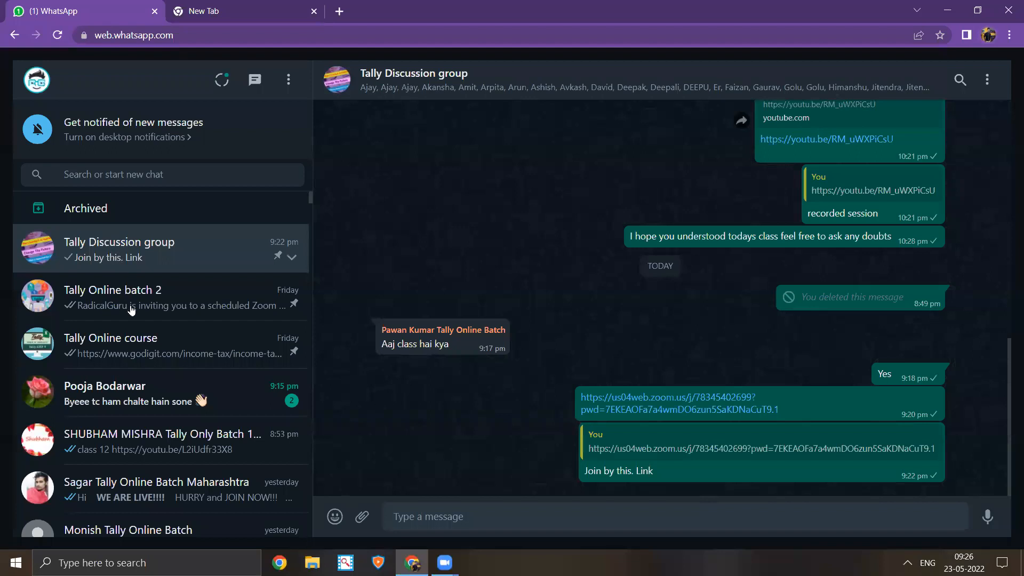
- Download RATES_2020_21.pdf from the Tally Discussion group chat and open it
{"action": "scroll", "coordinate": [672, 314], "scroll_direction": "up", "scroll_amount": 3}
{"action": "scroll", "coordinate": [666, 309], "scroll_direction": "up", "scroll_amount": 5}
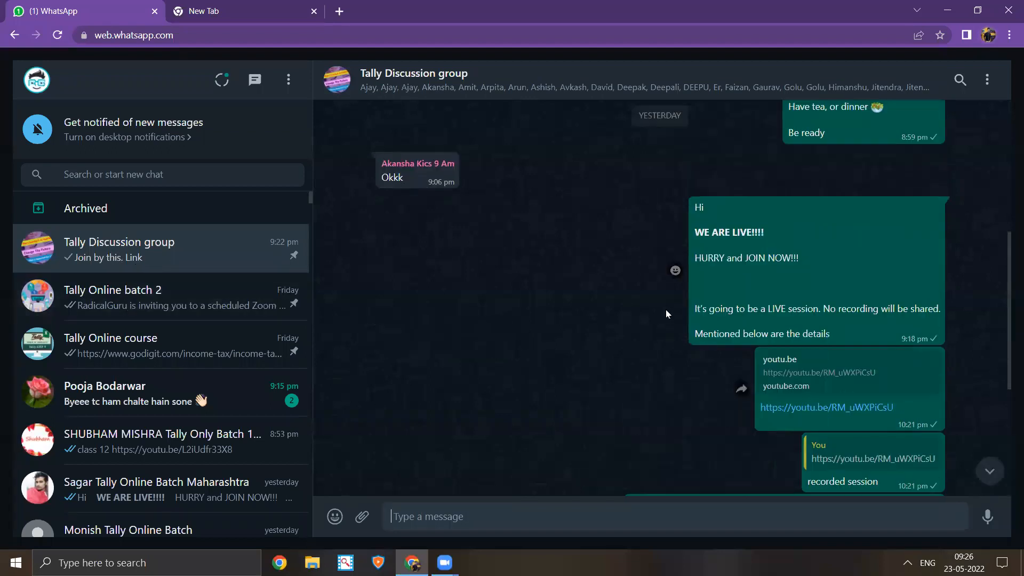
{"action": "scroll", "coordinate": [621, 338], "scroll_direction": "down", "scroll_amount": 2}
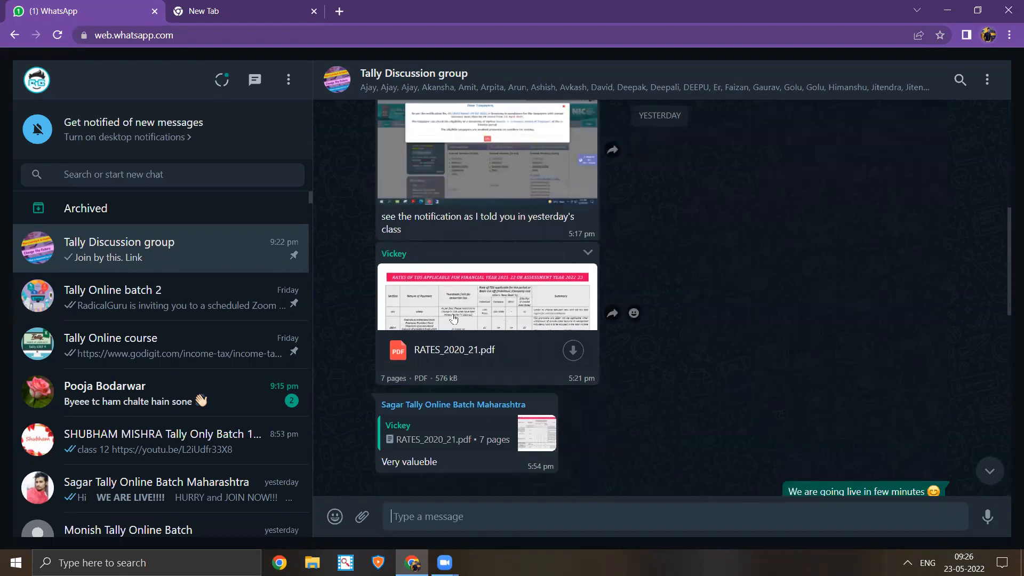
{"action": "left_click", "coordinate": [552, 356]}
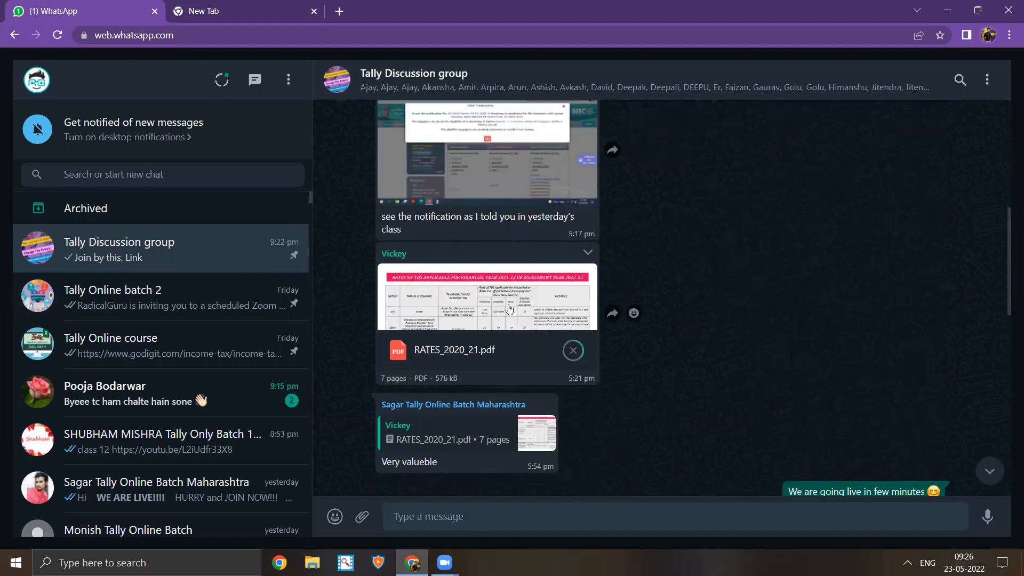
{"action": "left_click", "coordinate": [92, 532]}
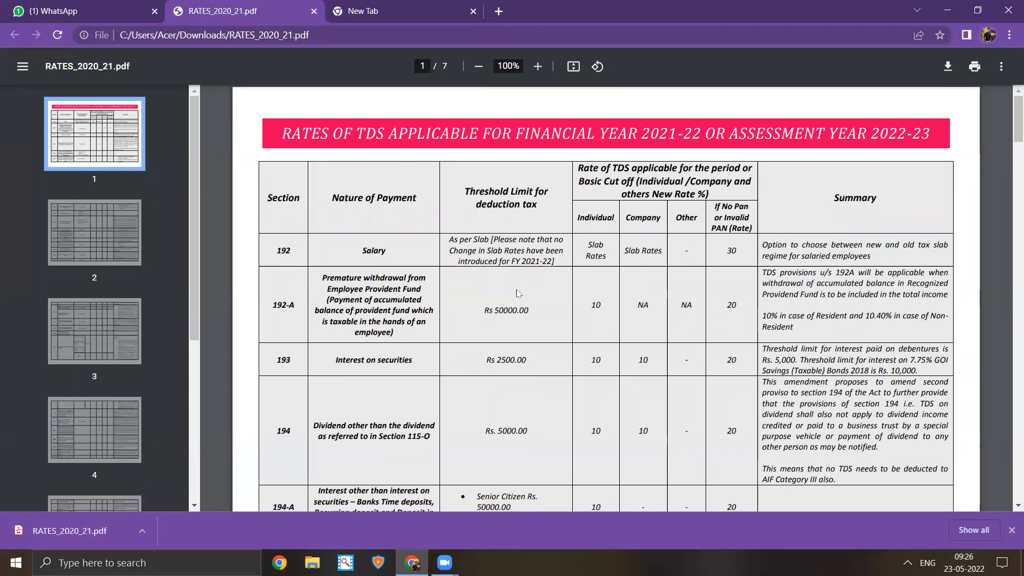
- Read the RATES_2020_21.pdf TDS rate table from page 1 through page 2
{"action": "scroll", "coordinate": [521, 294], "scroll_direction": "down", "scroll_amount": 3}
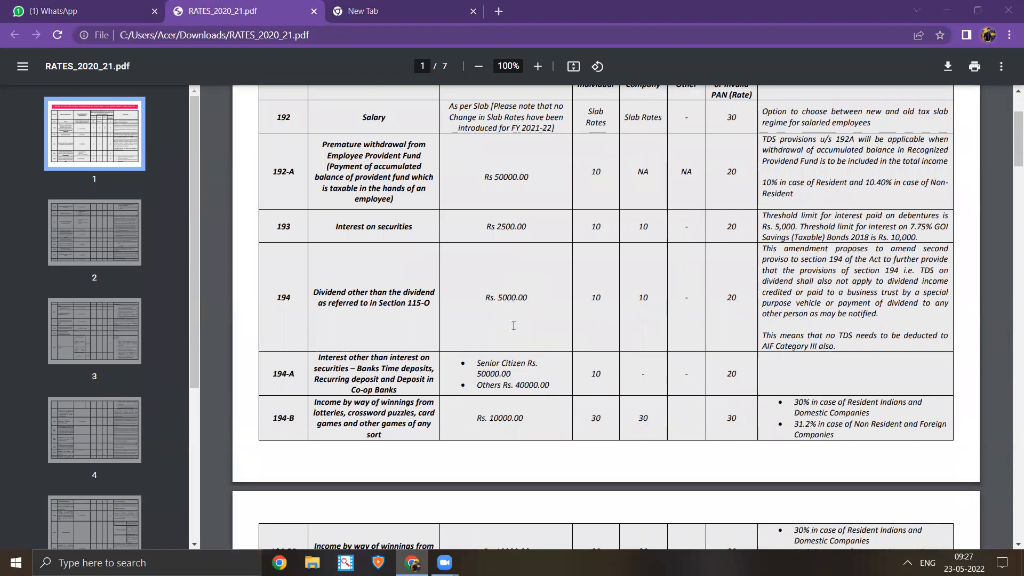
{"action": "scroll", "coordinate": [512, 325], "scroll_direction": "down", "scroll_amount": 5}
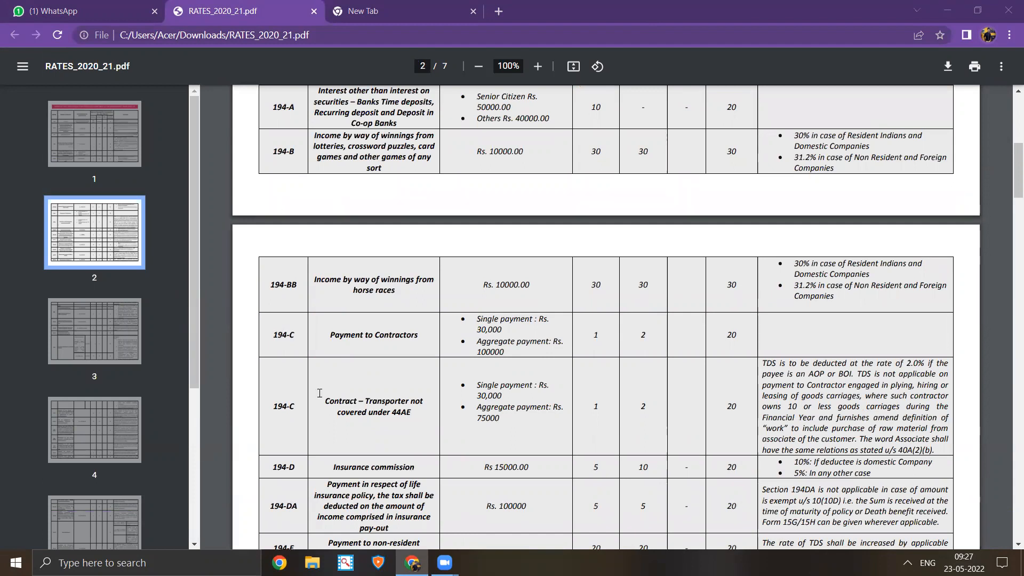
{"action": "key", "text": "super+r"}
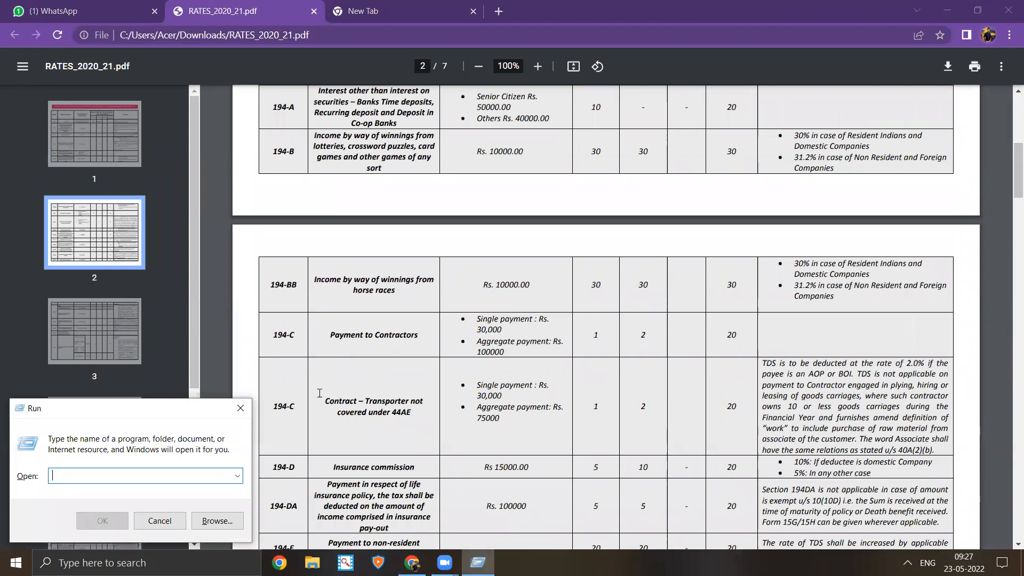
- Launch Excel via Run with 'excel', skip the activation notice, and create a blank workbook
{"action": "type", "text": "excel"}
{"action": "key", "text": "Return"}
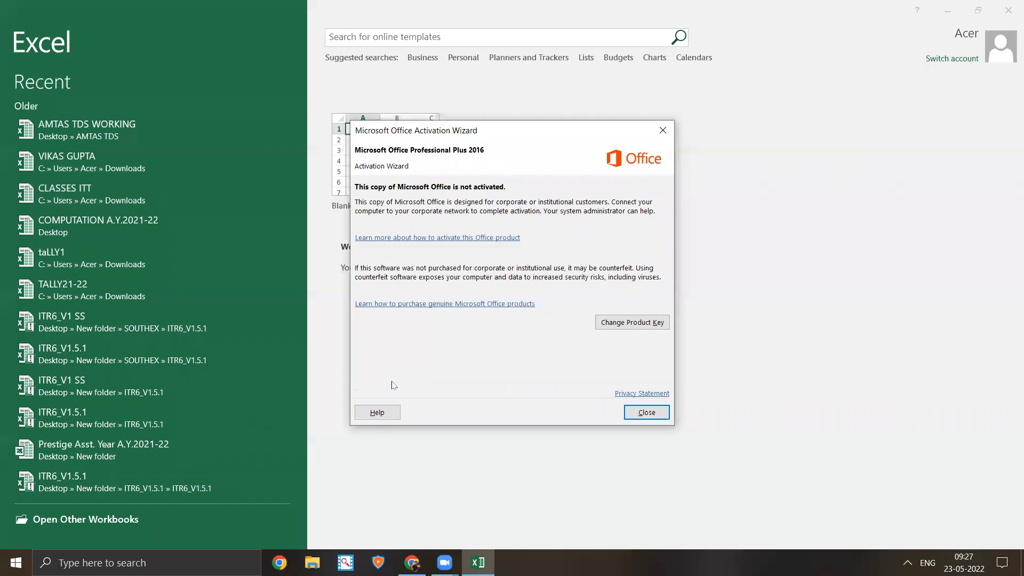
{"action": "key", "text": "Escape"}
{"action": "left_click", "coordinate": [381, 169]}
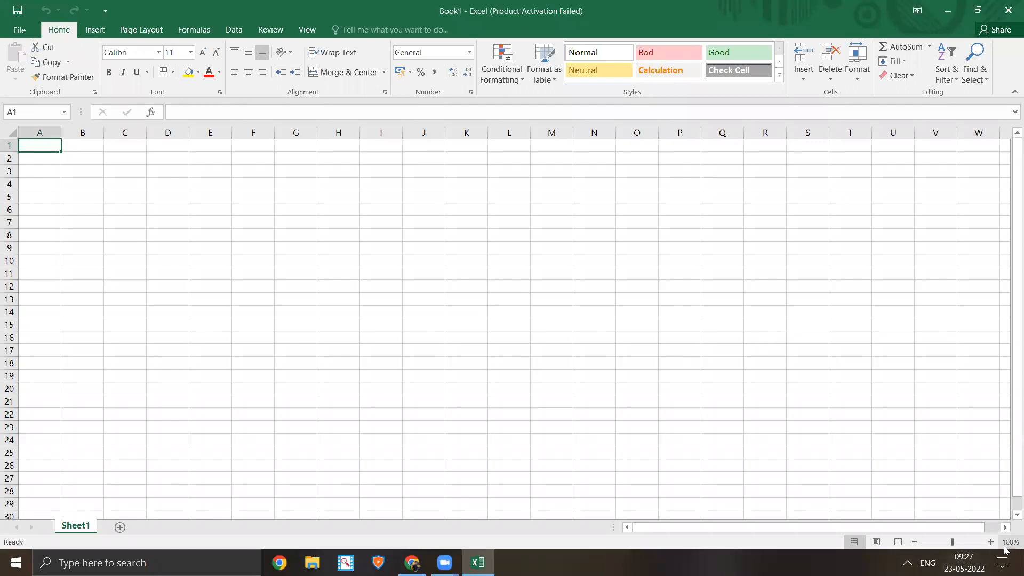
{"action": "scroll", "coordinate": [423, 385], "scroll_direction": "up", "scroll_amount": 4, "text": "ctrl"}
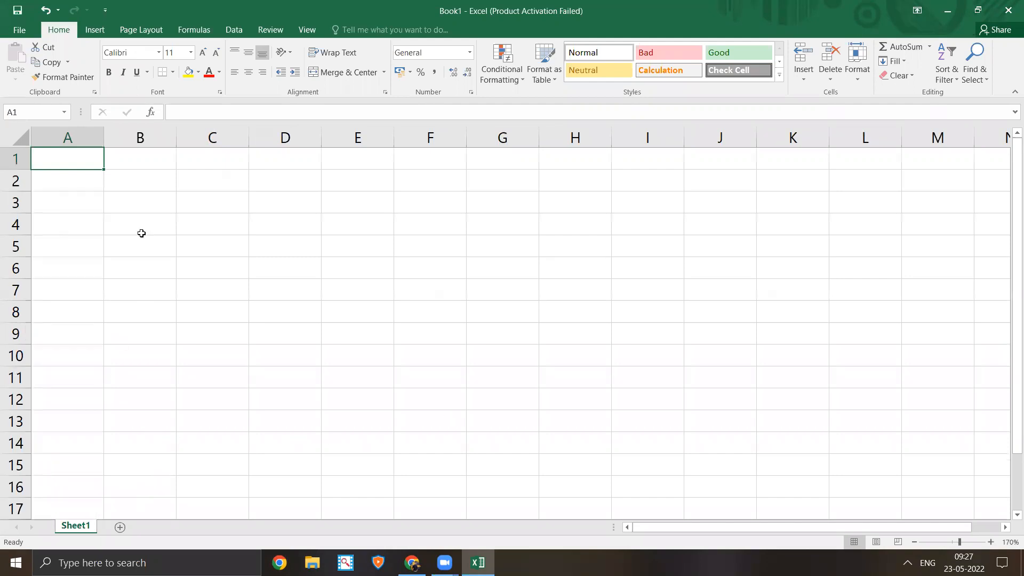
{"action": "left_click", "coordinate": [133, 219]}
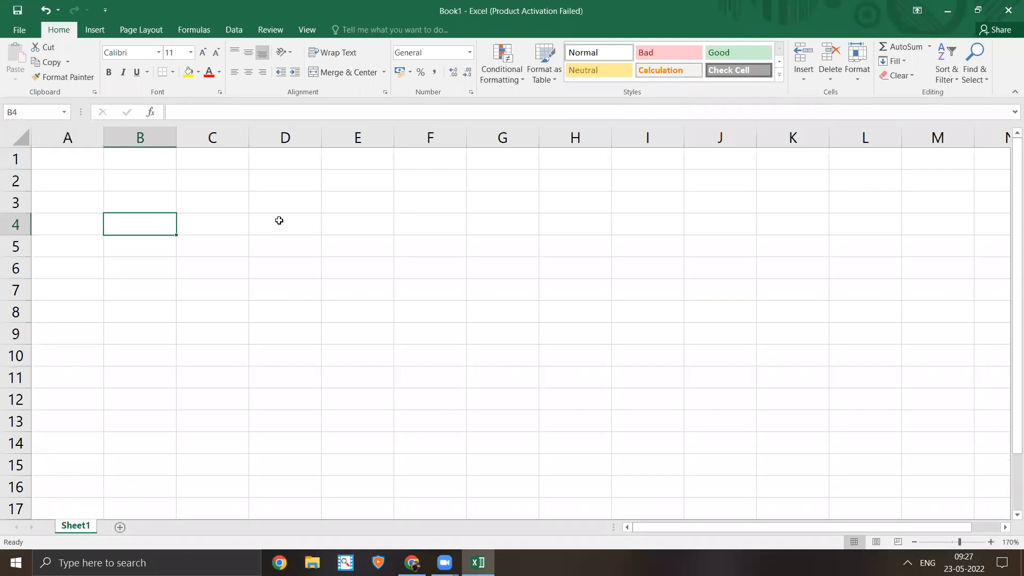
- Enter the heading 'Tds' in cell B4
{"action": "type", "text": "Tds"}
{"action": "key", "text": "BackSpace"}
{"action": "key", "text": "BackSpace"}
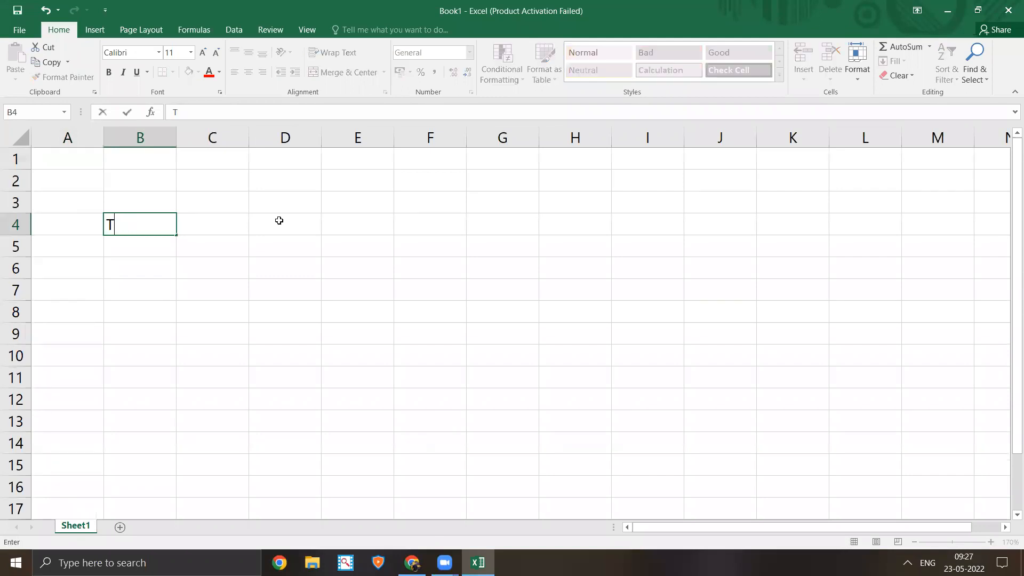
{"action": "key", "text": "BackSpace"}
{"action": "type", "text": "Tds"}
{"action": "key", "text": "Return"}
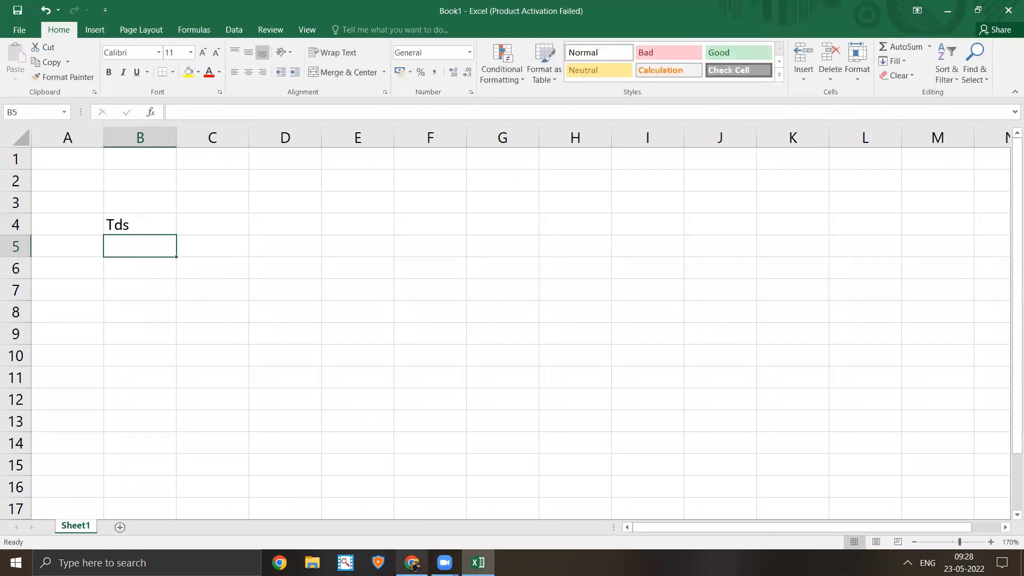
{"action": "left_click", "coordinate": [412, 563]}
- Review pages 1–3 of the TDS rates PDF, then return to the Excel workbook
{"action": "scroll", "coordinate": [416, 272], "scroll_direction": "up", "scroll_amount": 6}
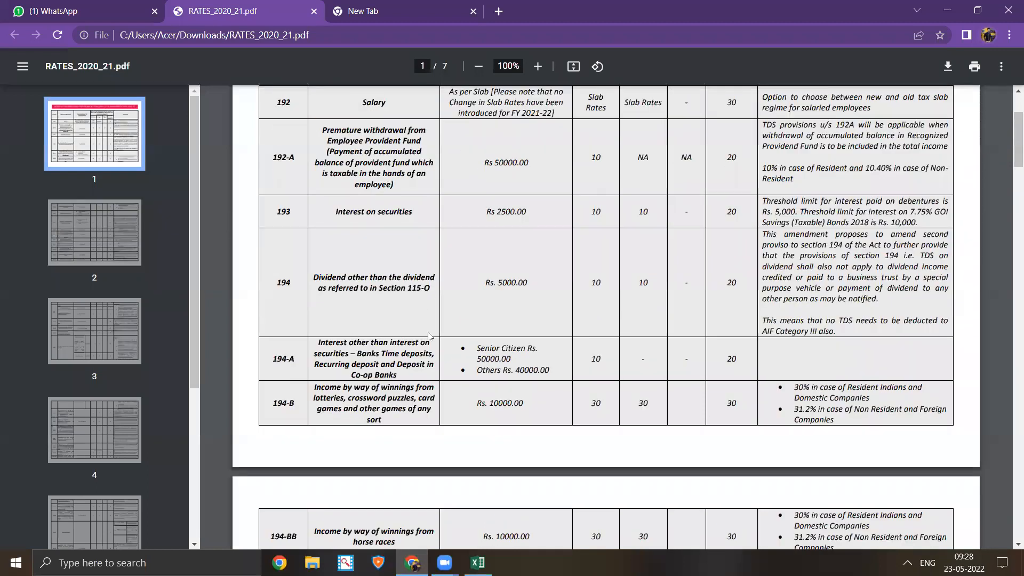
{"action": "scroll", "coordinate": [435, 341], "scroll_direction": "down", "scroll_amount": 13}
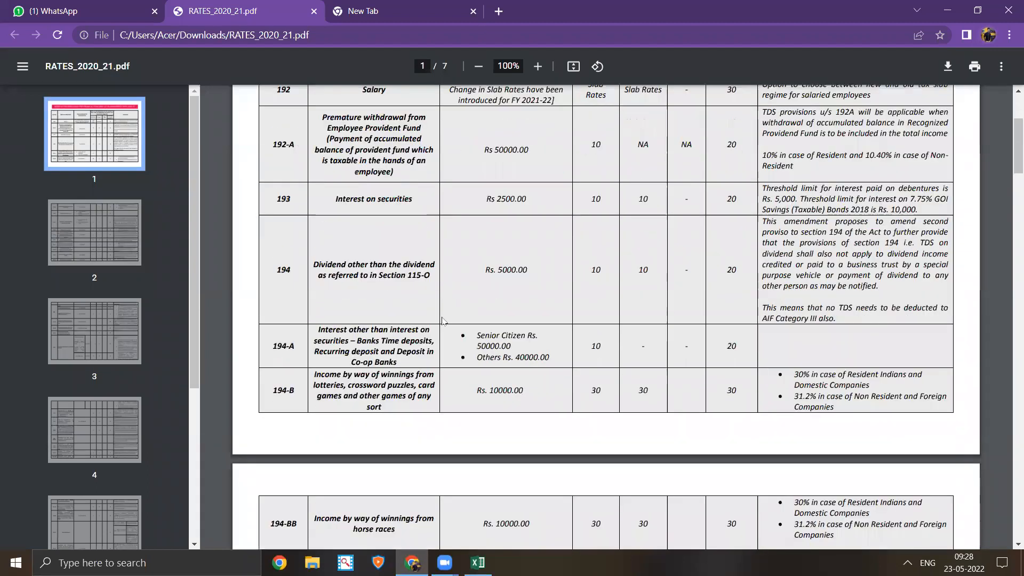
{"action": "scroll", "coordinate": [426, 422], "scroll_direction": "down", "scroll_amount": 5}
{"action": "scroll", "coordinate": [421, 423], "scroll_direction": "up", "scroll_amount": 1}
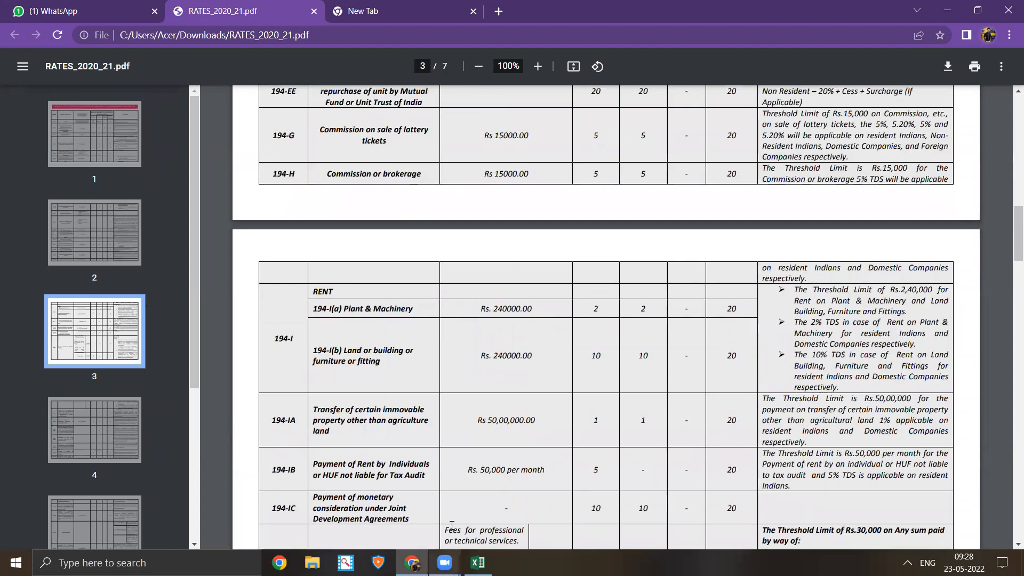
{"action": "scroll", "coordinate": [419, 423], "scroll_direction": "up", "scroll_amount": 5}
{"action": "scroll", "coordinate": [420, 424], "scroll_direction": "up", "scroll_amount": 1}
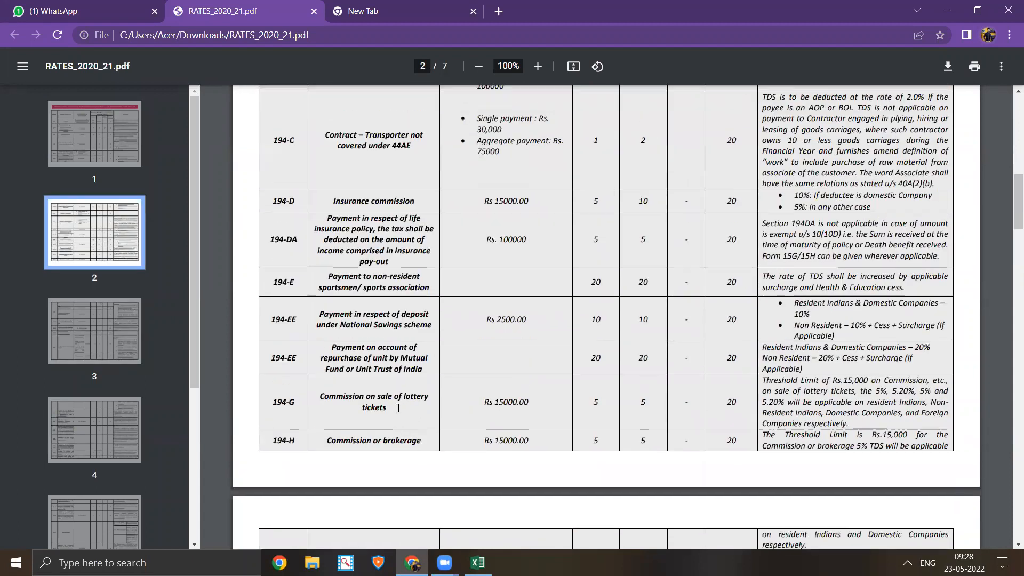
{"action": "scroll", "coordinate": [392, 403], "scroll_direction": "up", "scroll_amount": 5}
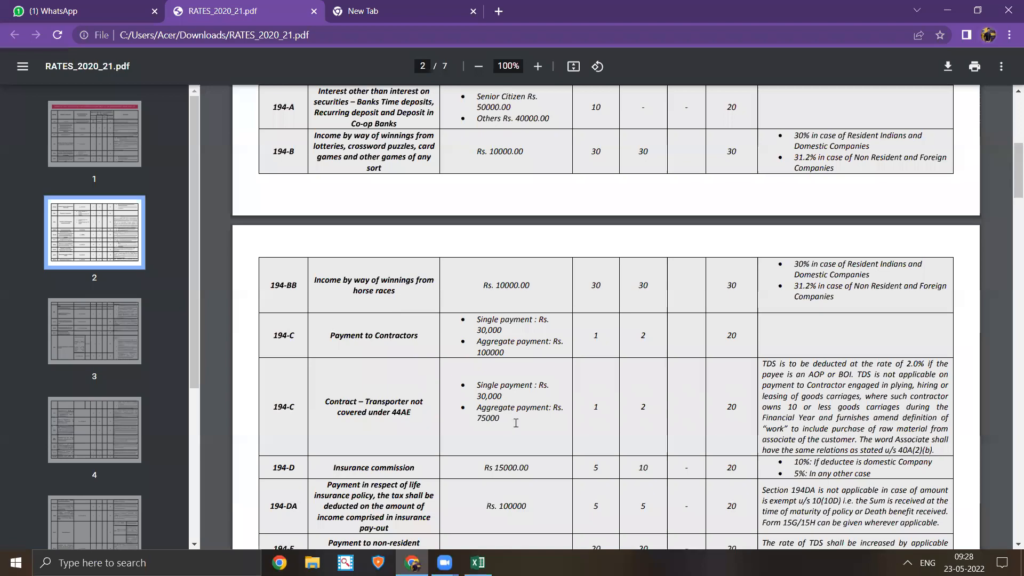
{"action": "left_click", "coordinate": [478, 563]}
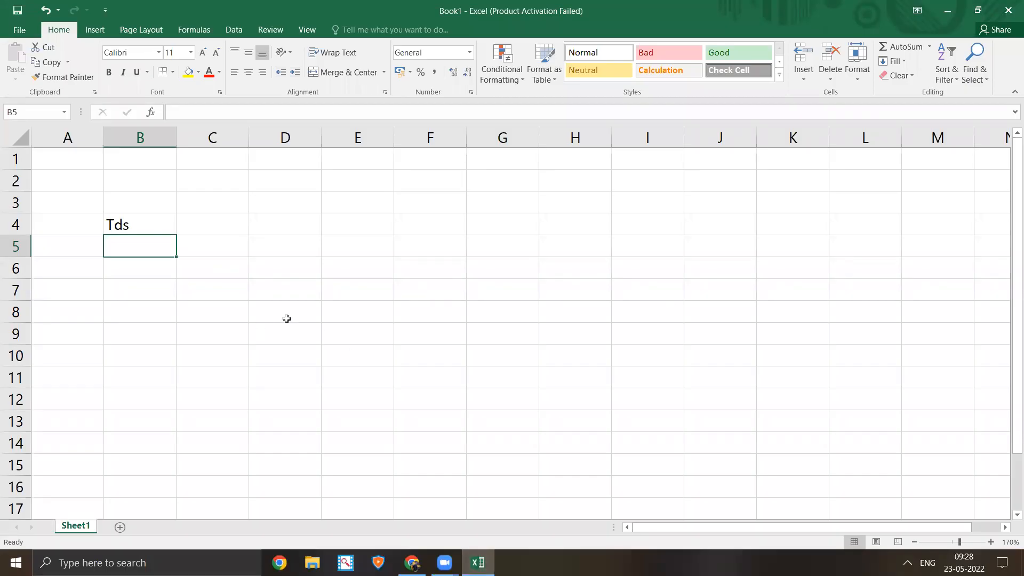
- Fill B5:D5 with 11580, 'Sales man' and the salesman's name
{"action": "type", "text": "11000"}
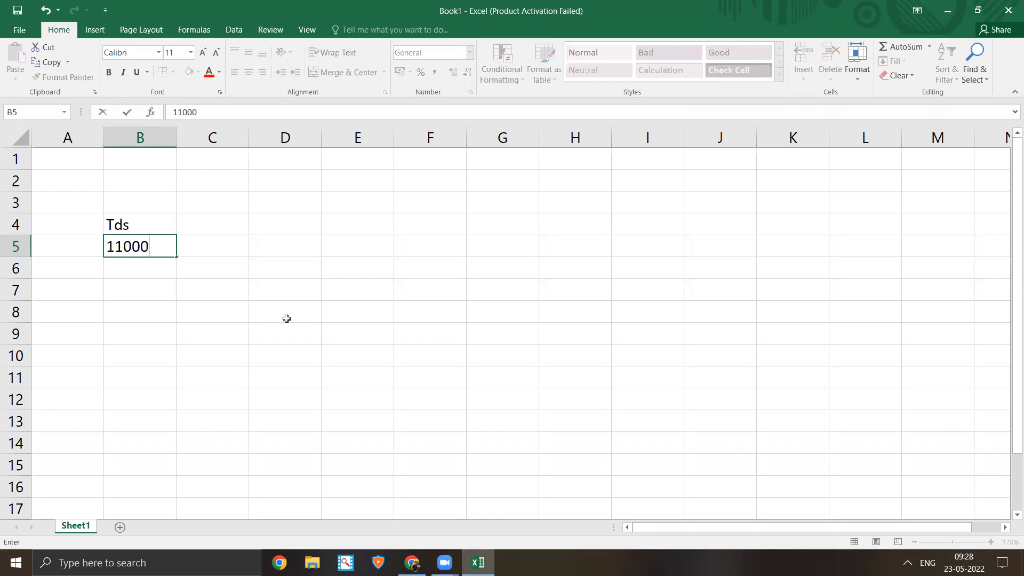
{"action": "key", "text": "BackSpace"}
{"action": "key", "text": "BackSpace"}
{"action": "key", "text": "BackSpace"}
{"action": "type", "text": "580"}
{"action": "key", "text": "Tab"}
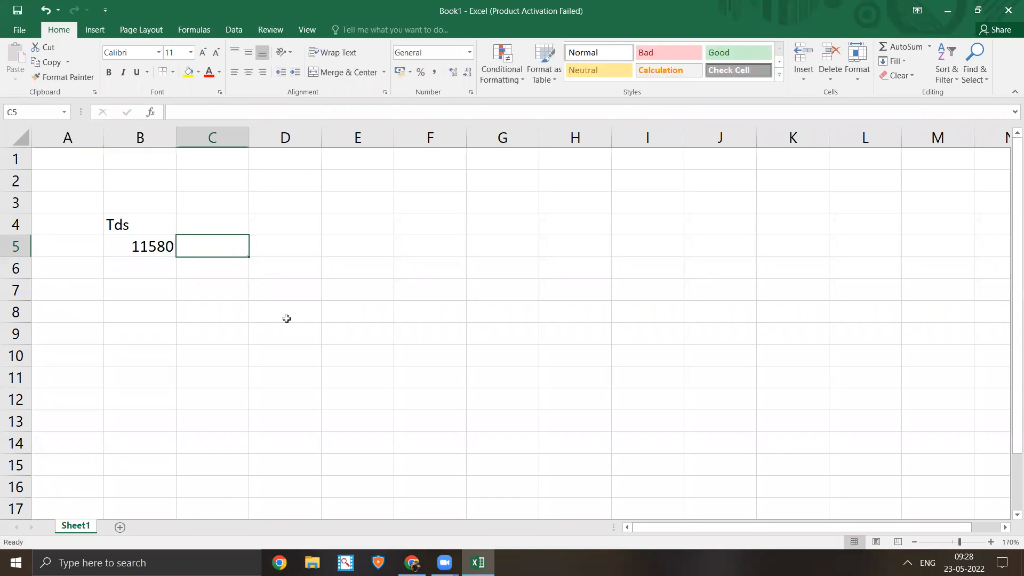
{"action": "type", "text": "Sale"}
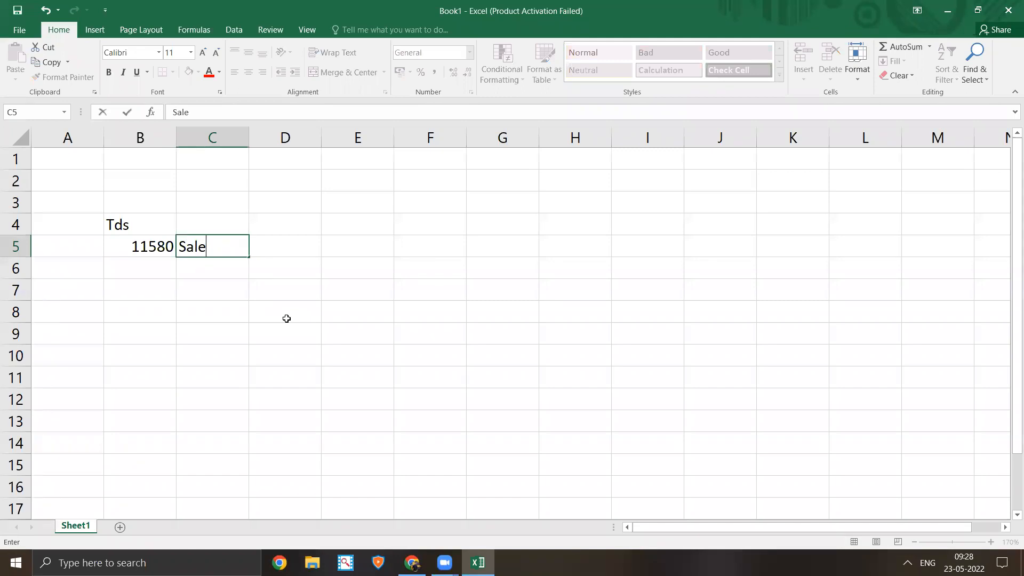
{"action": "type", "text": "s man"}
{"action": "key", "text": "Tab"}
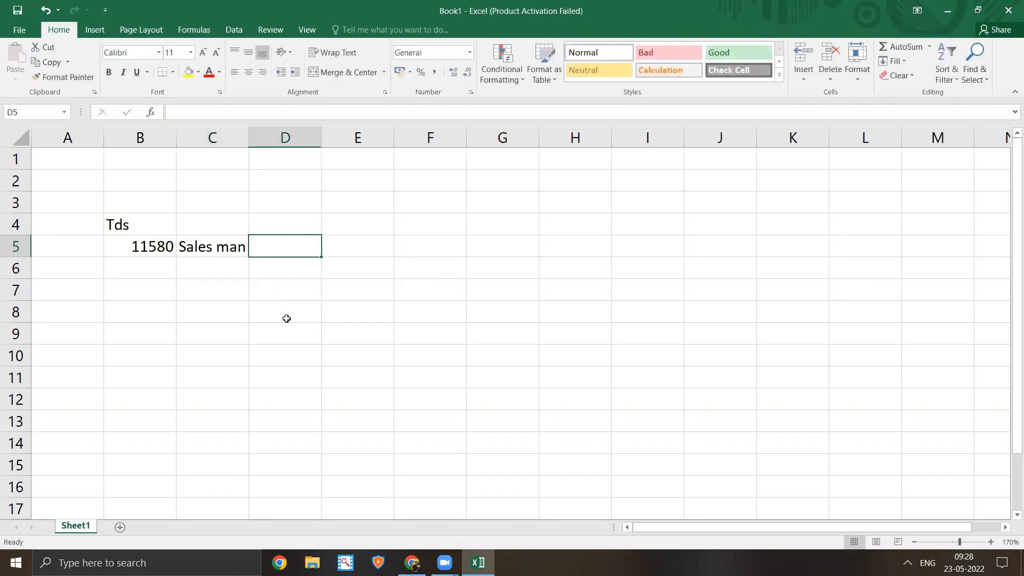
{"action": "type", "text": "De"}
{"action": "key", "text": "BackSpace"}
{"action": "type", "text": "ilip"}
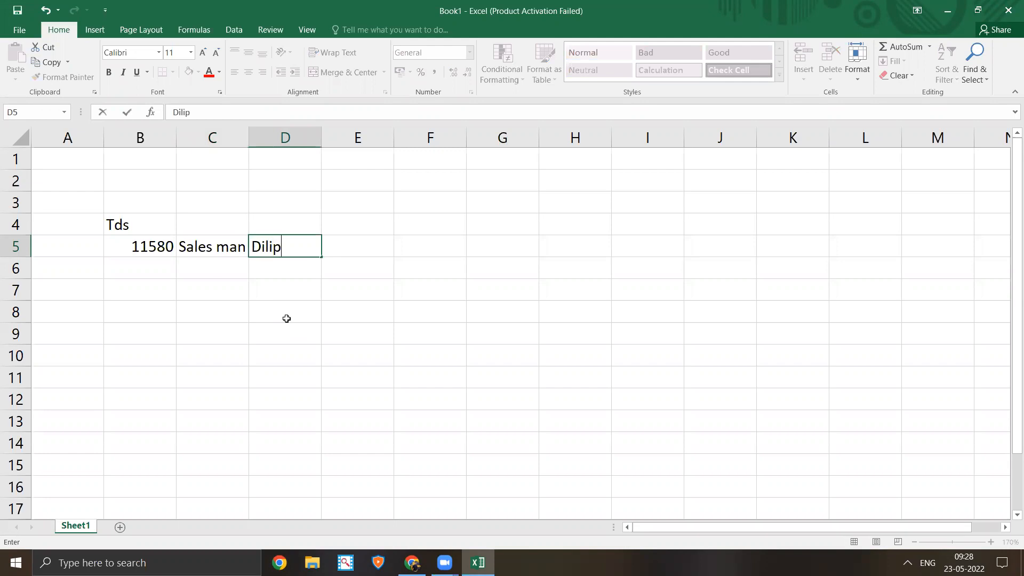
{"action": "key", "text": "Left"}
{"action": "key", "text": "Left"}
{"action": "key", "text": "Left"}
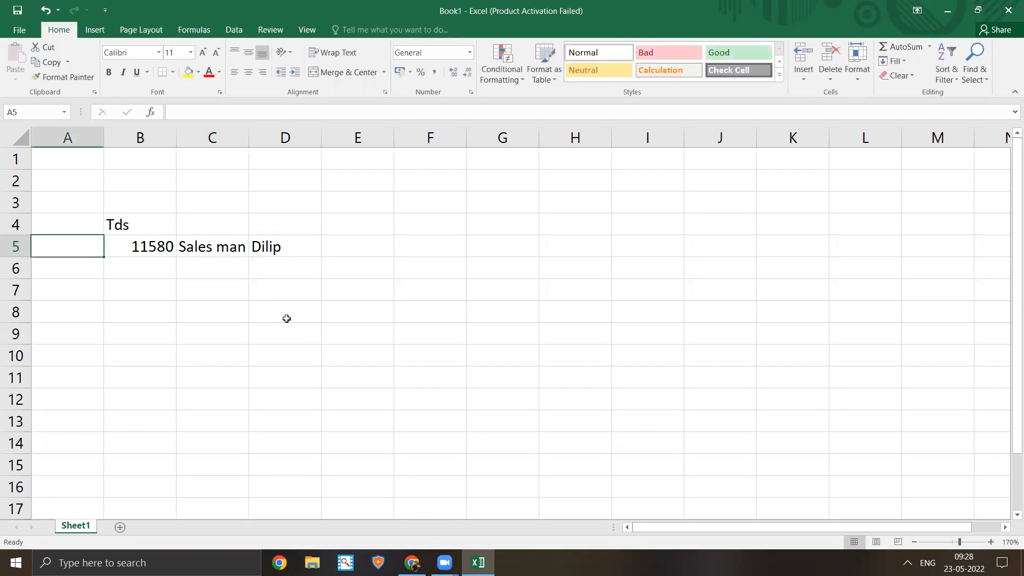
- Enter 'commission' in cell A5, correcting the misspelling
{"action": "type", "text": "Comm"}
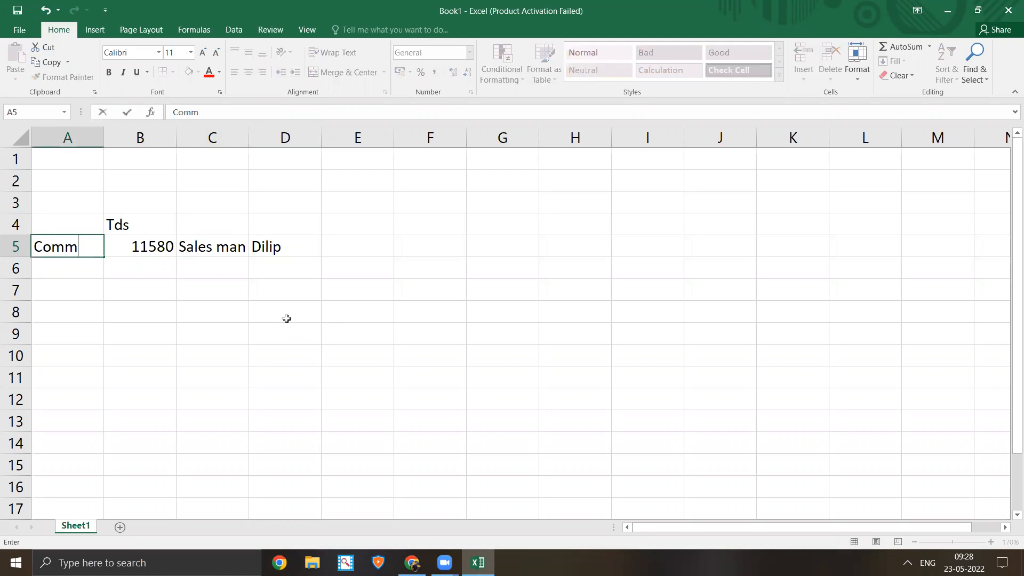
{"action": "type", "text": "ing"}
{"action": "key", "text": "BackSpace"}
{"action": "key", "text": "BackSpace"}
{"action": "key", "text": "BackSpace"}
{"action": "key", "text": "BackSpace"}
{"action": "type", "text": "ission"}
{"action": "key", "text": "ctrl+Return"}
{"action": "key", "text": "Right"}
{"action": "key", "text": "Right"}
{"action": "key", "text": "Left"}
{"action": "key", "text": "Left"}
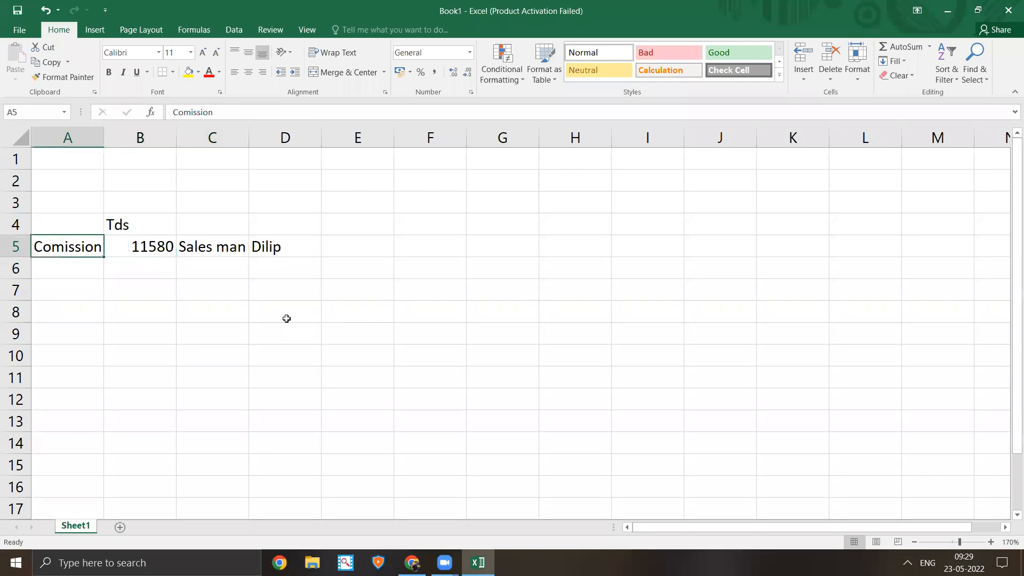
{"action": "type", "text": "comming"}
{"action": "key", "text": "BackSpace"}
{"action": "key", "text": "BackSpace"}
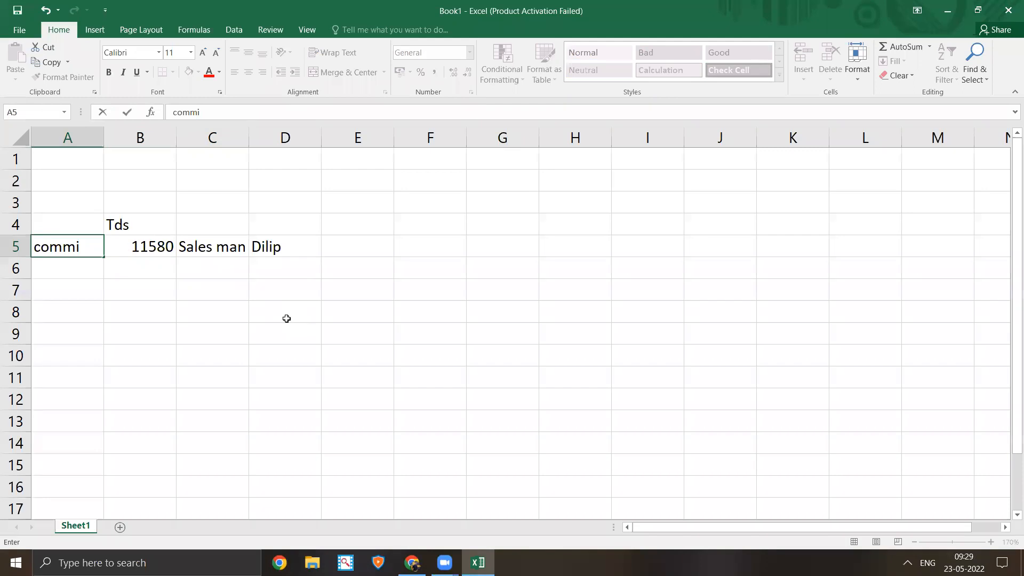
{"action": "type", "text": "ssion"}
{"action": "key", "text": "Return"}
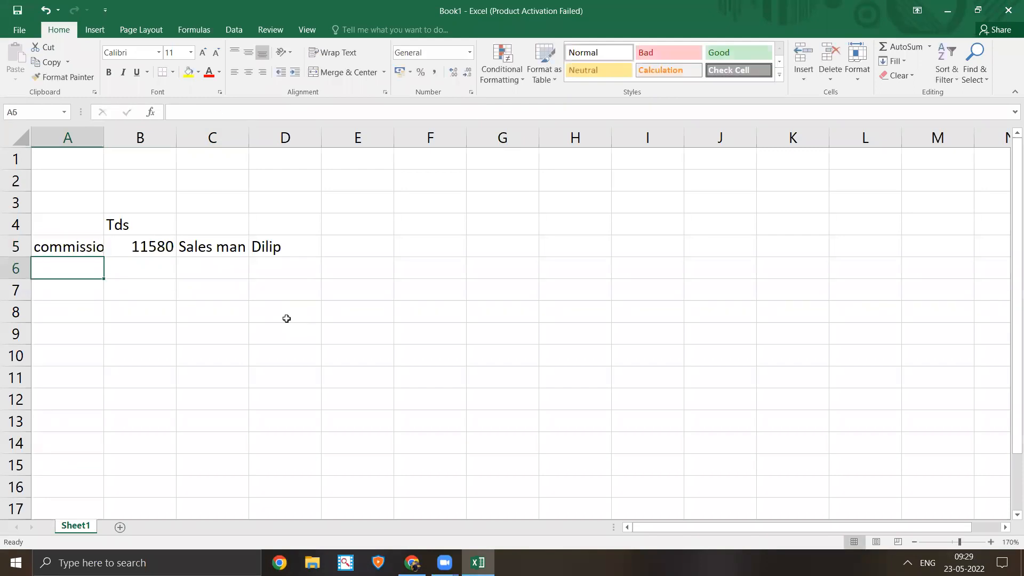
{"action": "key", "text": "Up"}
{"action": "key", "text": "Right"}
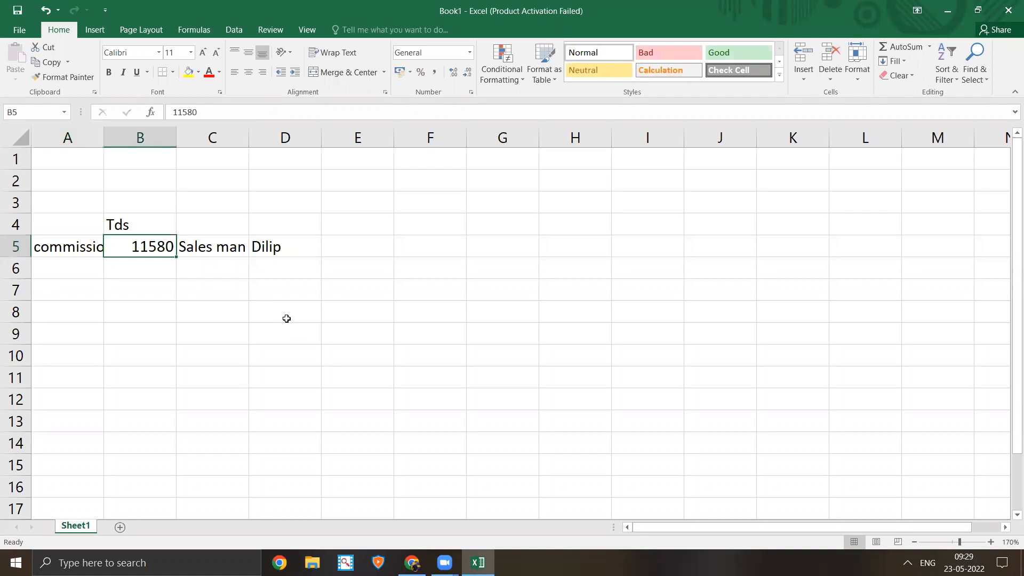
- Widen column A to fit 'commission' and type section code 194H in A7
{"action": "double_click", "coordinate": [104, 137]}
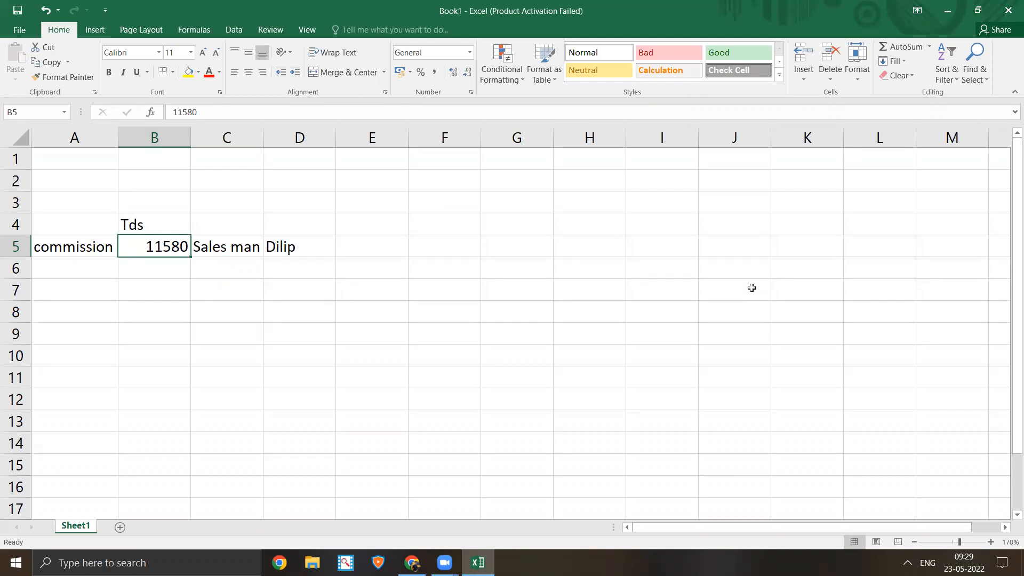
{"action": "key", "text": "Down"}
{"action": "key", "text": "Down"}
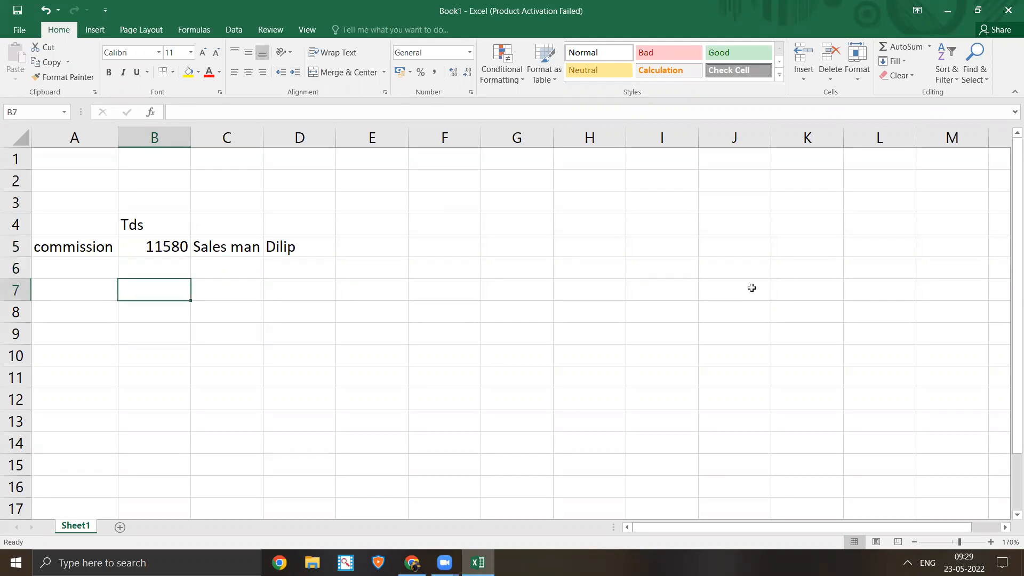
{"action": "key", "text": "Left"}
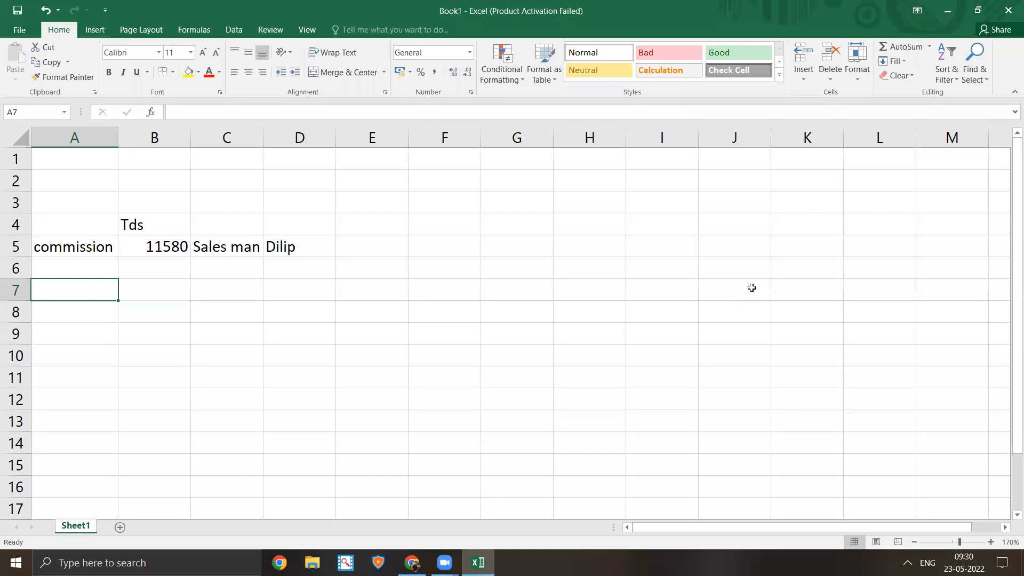
{"action": "type", "text": "194"}
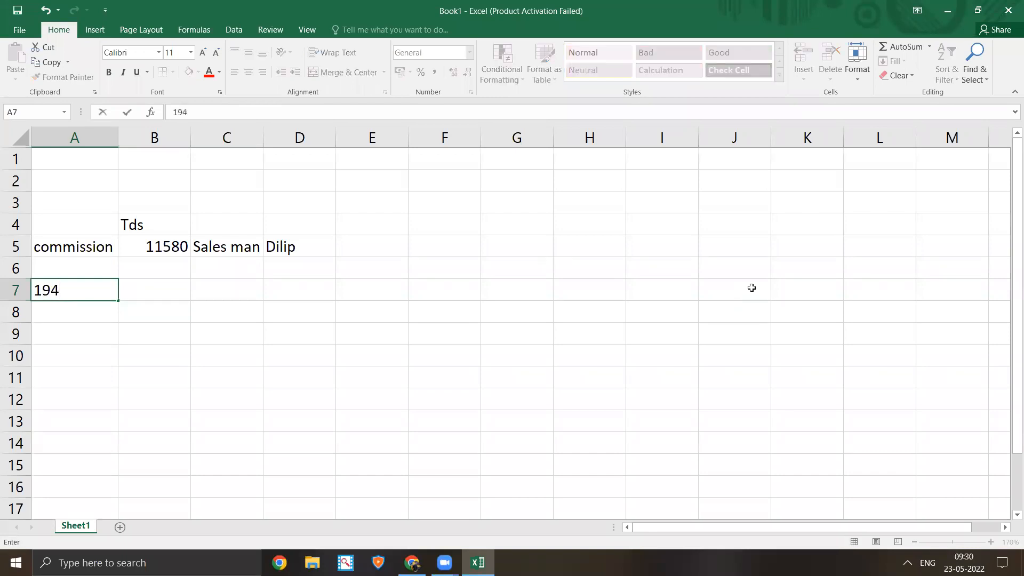
{"action": "type", "text": "H"}
- Switch to the TDS rates PDF and scroll down through its pages
{"action": "left_click", "coordinate": [411, 563]}
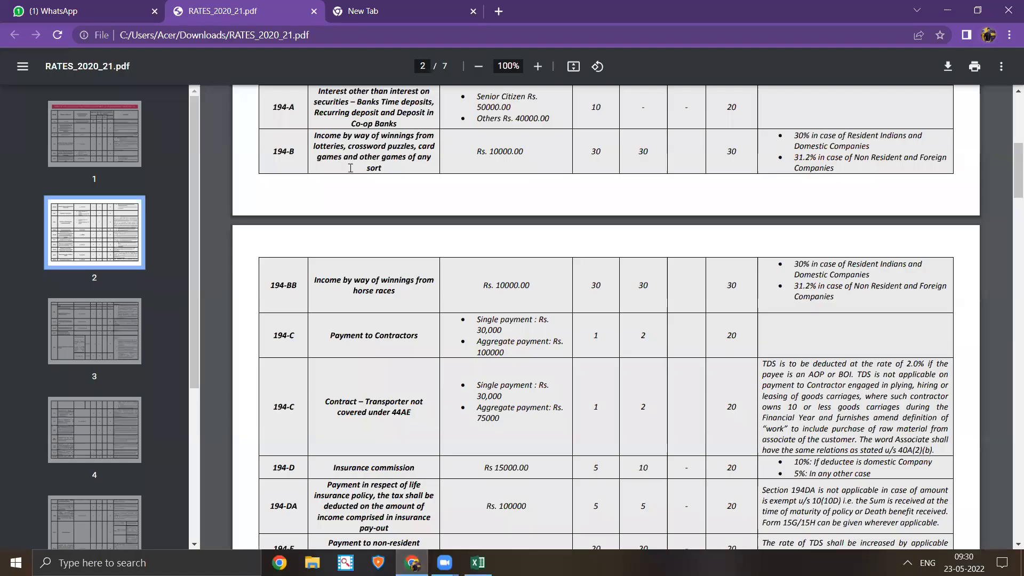
{"action": "scroll", "coordinate": [350, 168], "scroll_direction": "up", "scroll_amount": 7}
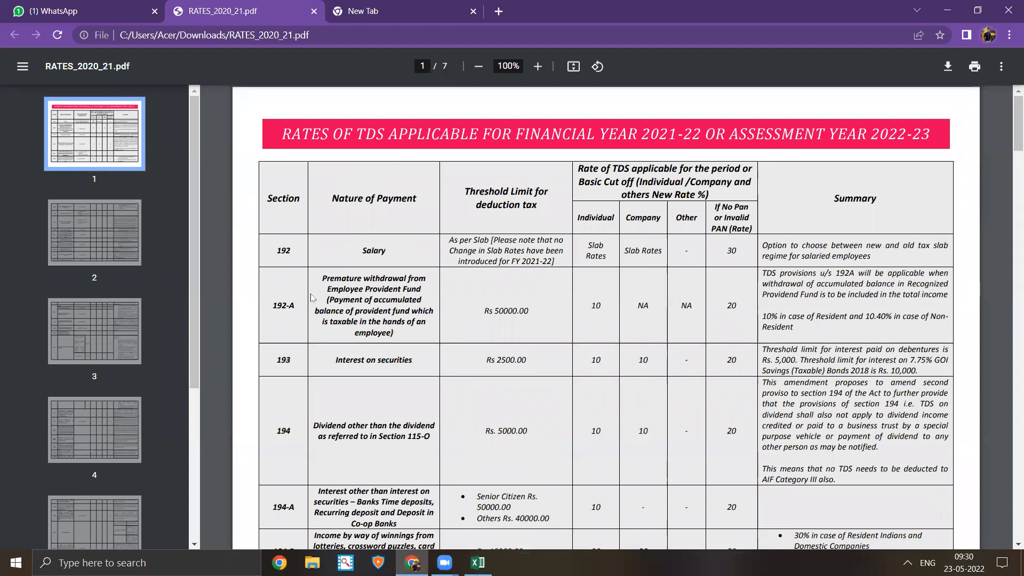
{"action": "scroll", "coordinate": [312, 297], "scroll_direction": "down", "scroll_amount": 5}
{"action": "scroll", "coordinate": [312, 298], "scroll_direction": "down", "scroll_amount": 4}
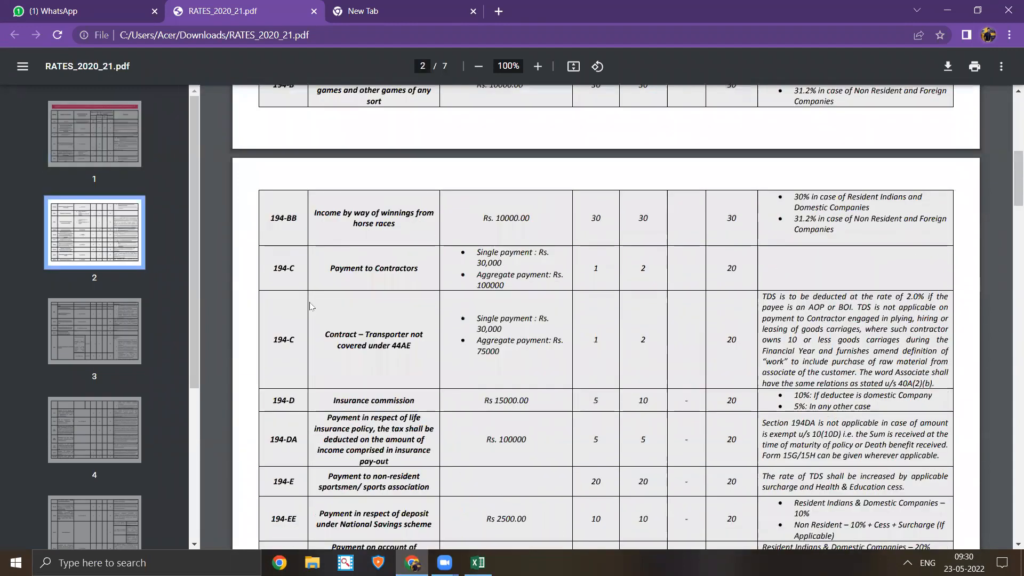
{"action": "scroll", "coordinate": [311, 306], "scroll_direction": "down", "scroll_amount": 4}
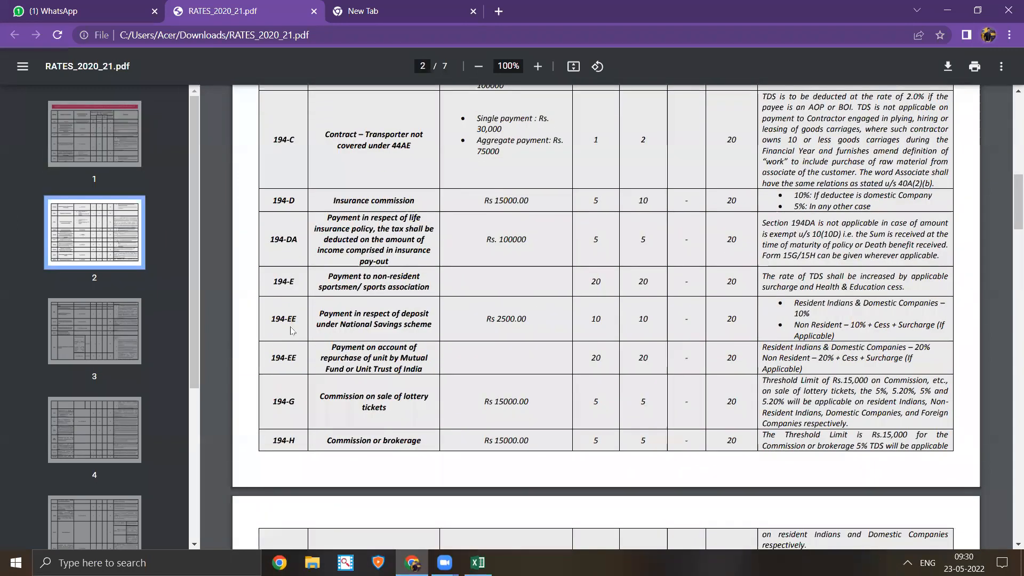
{"action": "scroll", "coordinate": [291, 330], "scroll_direction": "down", "scroll_amount": 8}
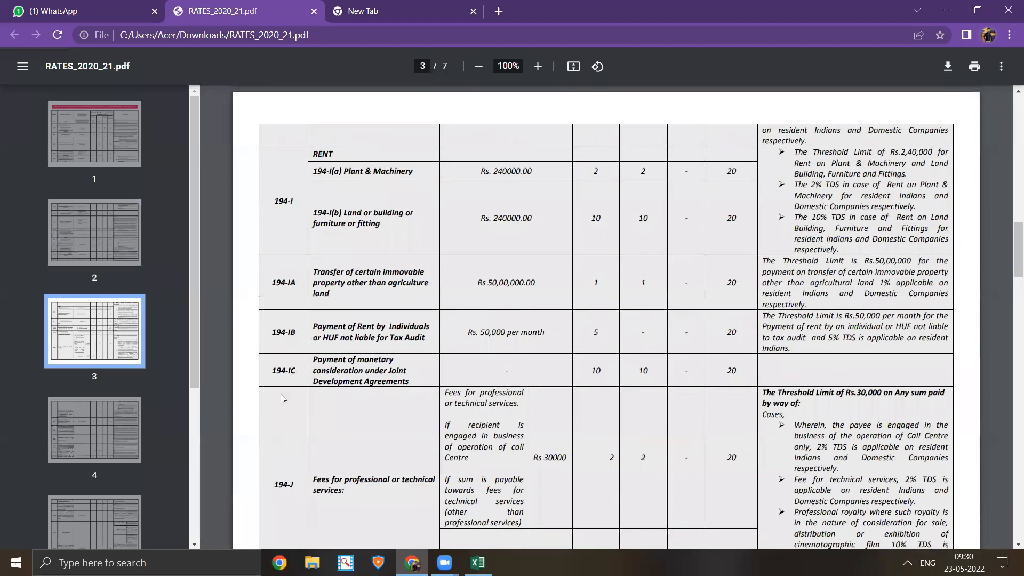
{"action": "scroll", "coordinate": [282, 397], "scroll_direction": "down", "scroll_amount": 10}
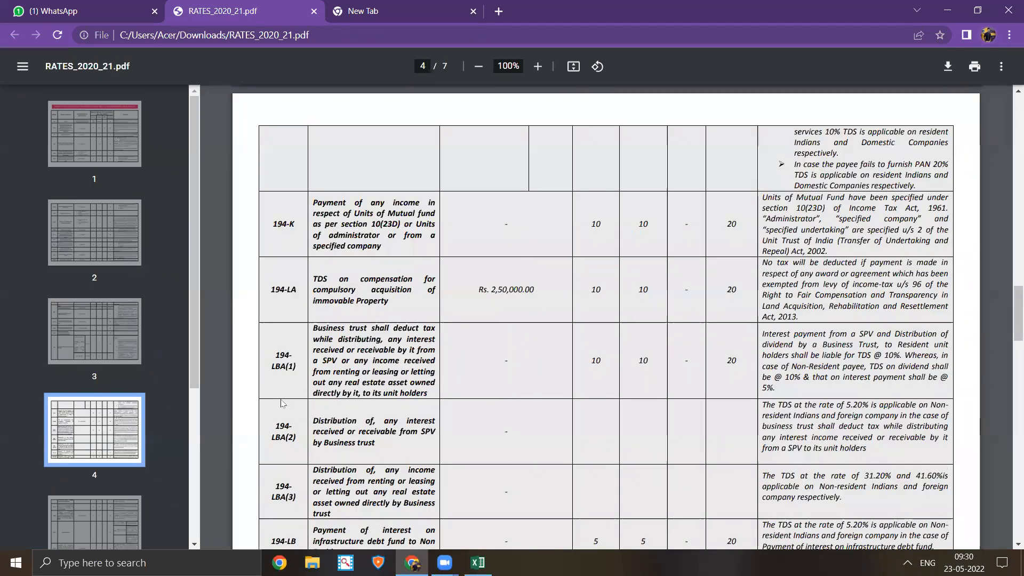
{"action": "scroll", "coordinate": [283, 404], "scroll_direction": "down", "scroll_amount": 10}
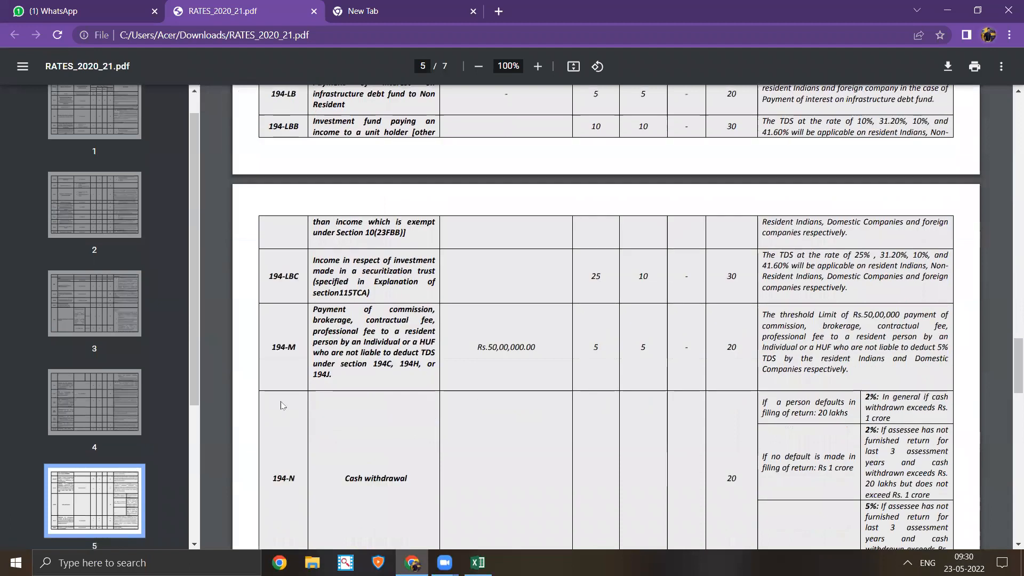
{"action": "scroll", "coordinate": [282, 404], "scroll_direction": "down", "scroll_amount": 10}
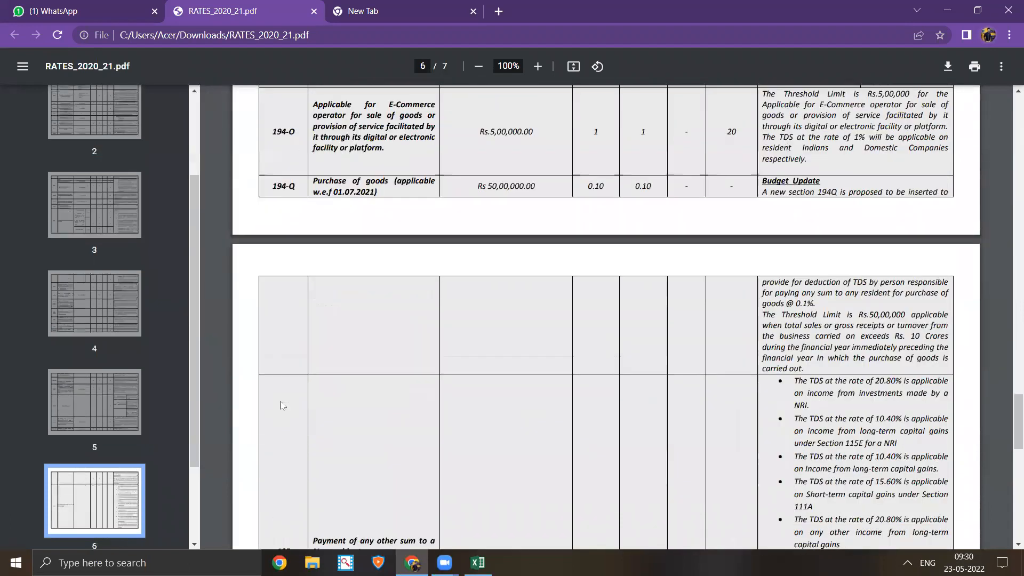
- Search the PDF for section 194h, then close the search and return to page 1
{"action": "key", "text": "ctrl+f"}
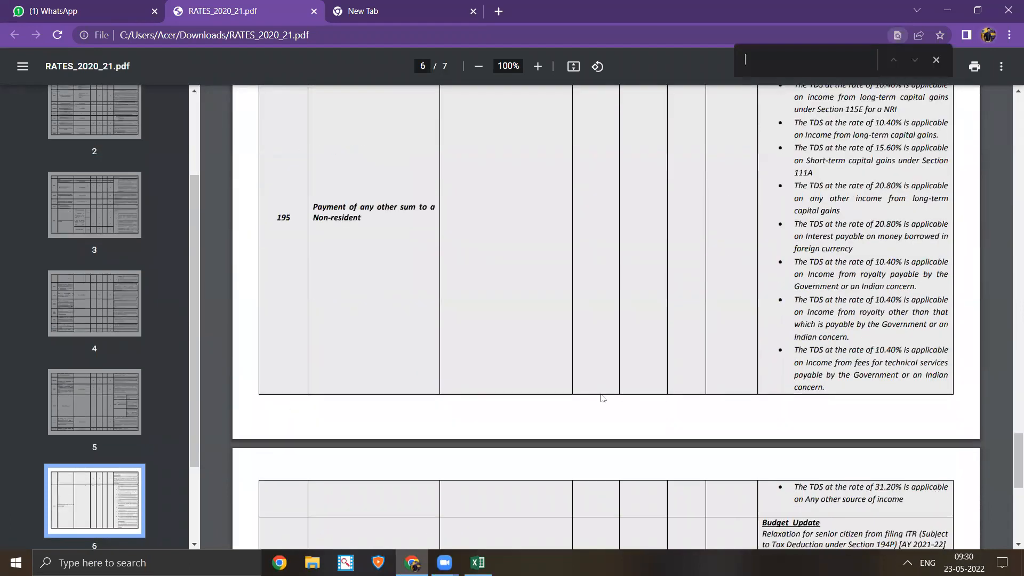
{"action": "type", "text": "194"}
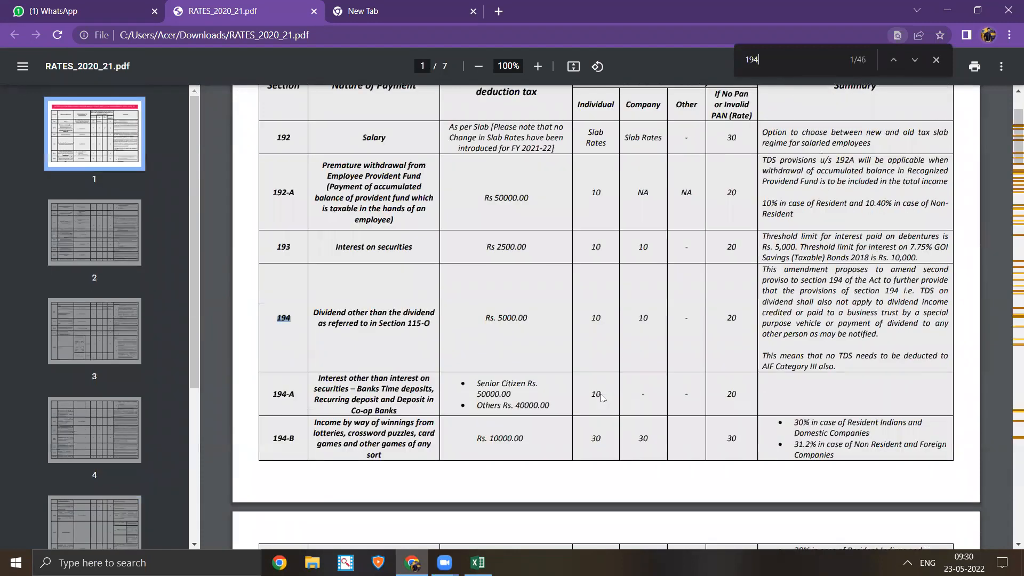
{"action": "type", "text": " h"}
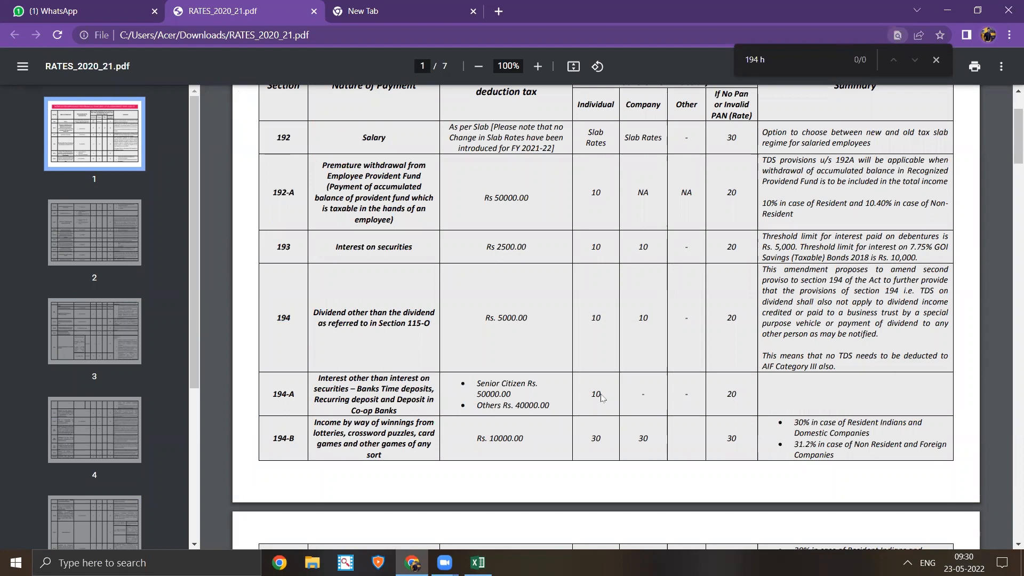
{"action": "key", "text": "BackSpace"}
{"action": "key", "text": "BackSpace"}
{"action": "type", "text": "h"}
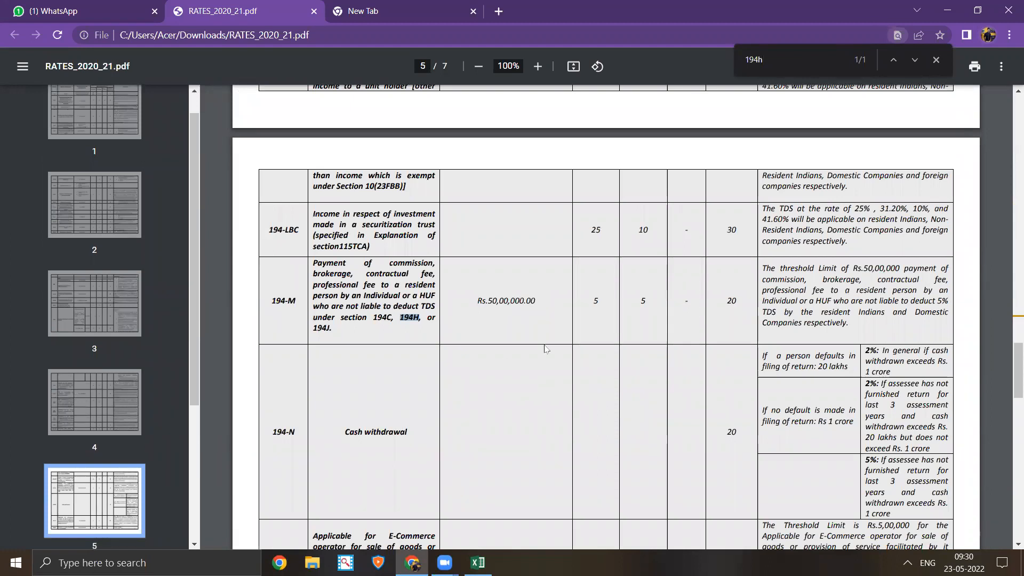
{"action": "left_click", "coordinate": [413, 323]}
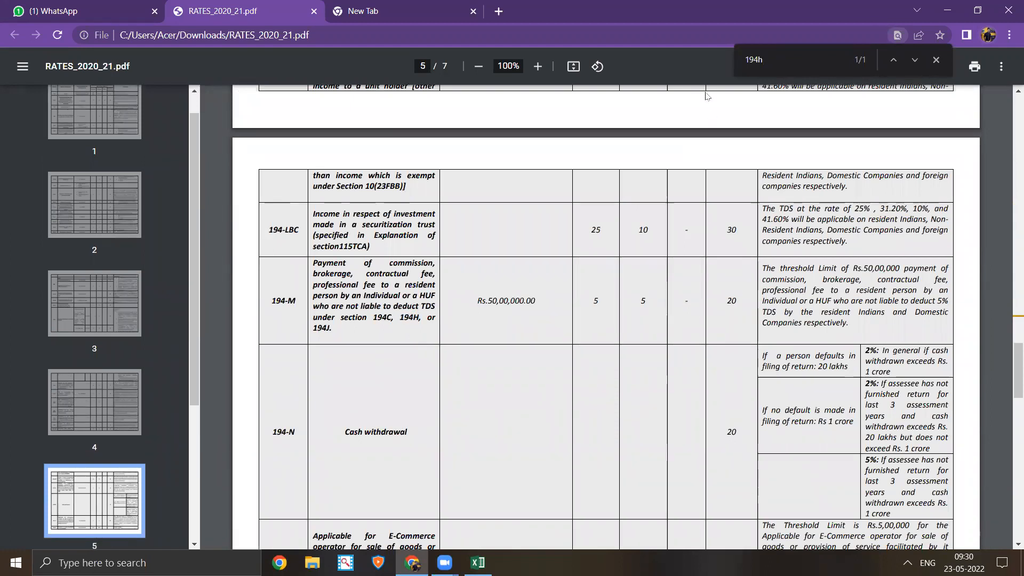
{"action": "left_click", "coordinate": [942, 60]}
{"action": "scroll", "coordinate": [336, 259], "scroll_direction": "up", "scroll_amount": 2}
{"action": "scroll", "coordinate": [335, 258], "scroll_direction": "up", "scroll_amount": 2}
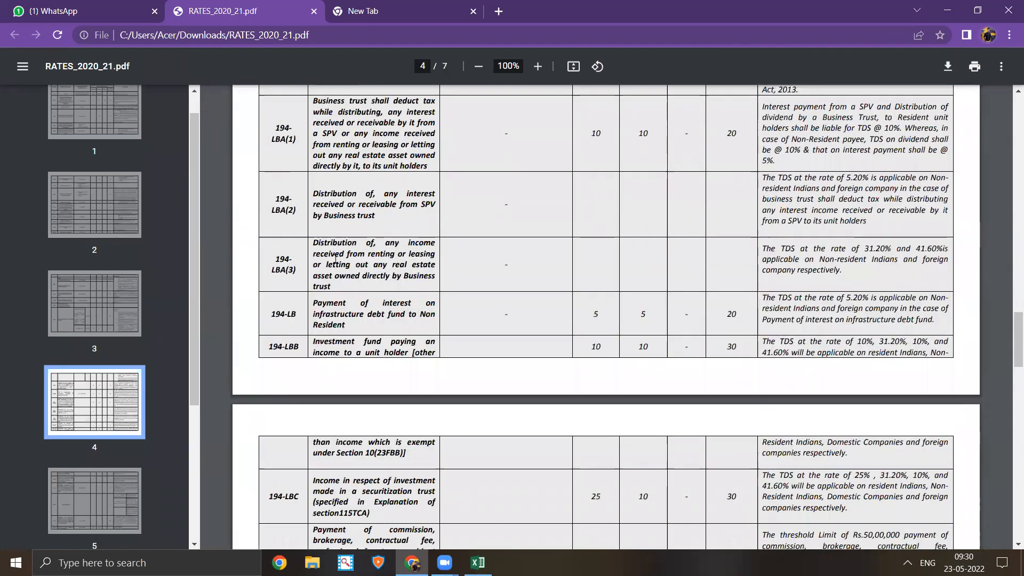
{"action": "scroll", "coordinate": [336, 259], "scroll_direction": "up", "scroll_amount": 5}
{"action": "scroll", "coordinate": [335, 259], "scroll_direction": "up", "scroll_amount": 10}
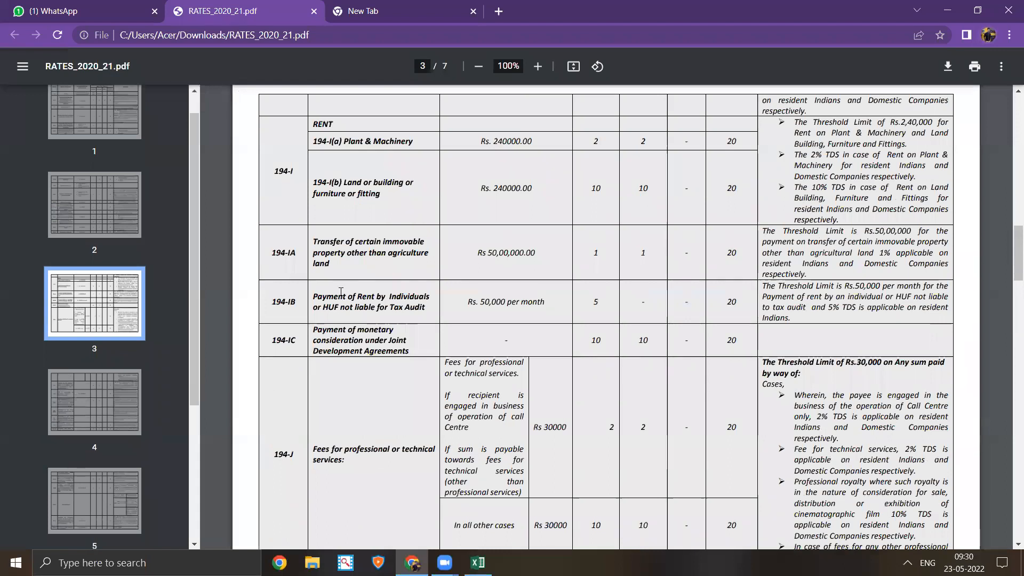
{"action": "scroll", "coordinate": [341, 294], "scroll_direction": "up", "scroll_amount": 9}
{"action": "scroll", "coordinate": [340, 302], "scroll_direction": "up", "scroll_amount": 10}
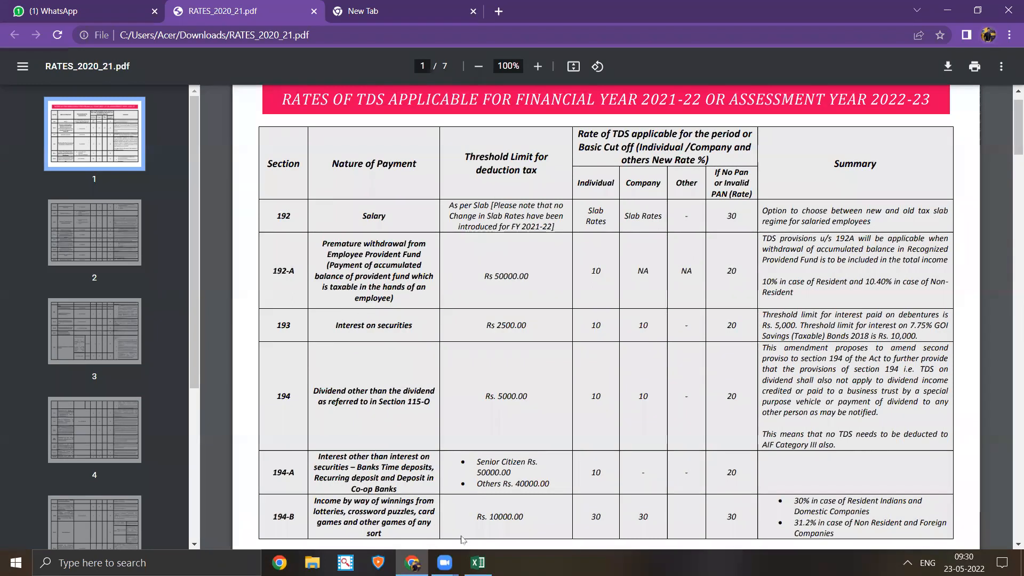
- Back in Excel, enter the 194H TDS rate of 5% in cell B7
{"action": "left_click", "coordinate": [478, 562]}
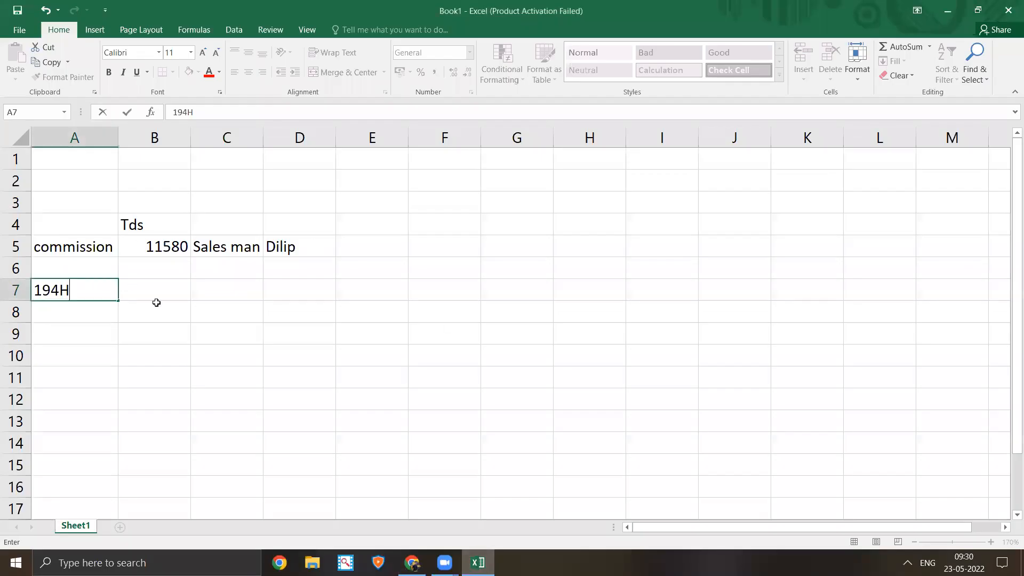
{"action": "left_click", "coordinate": [139, 293]}
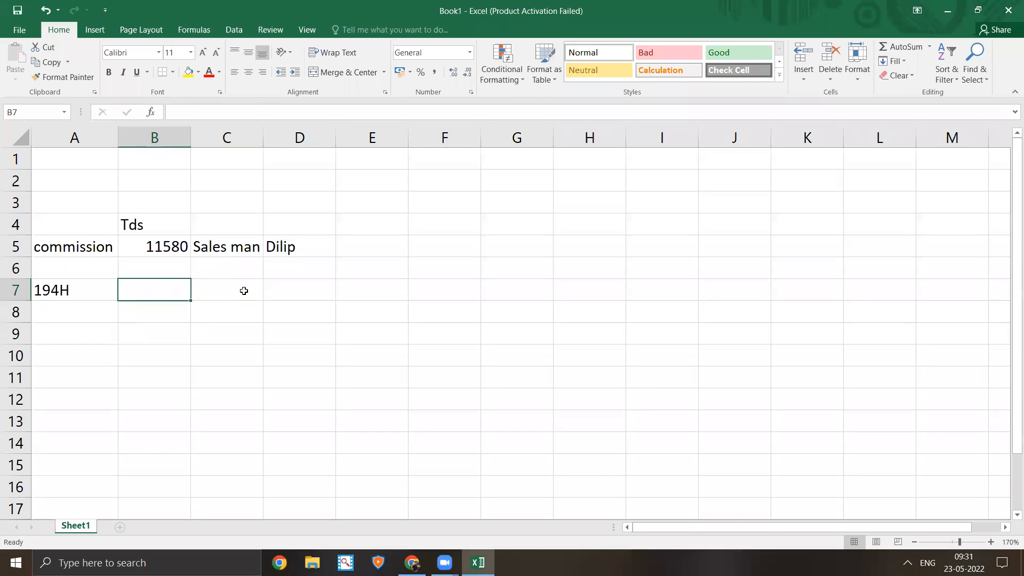
{"action": "type", "text": "5%"}
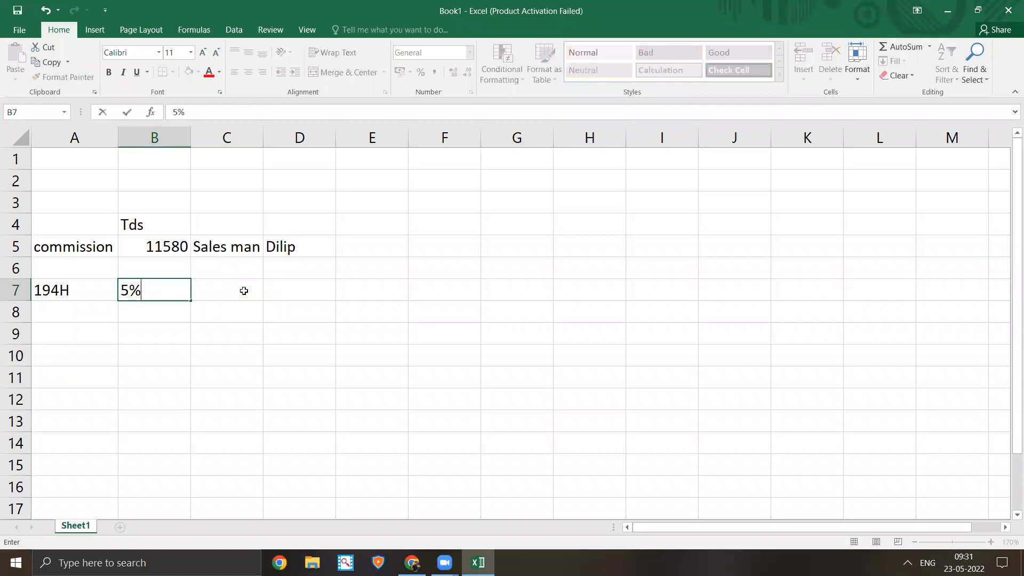
{"action": "key", "text": "Up"}
{"action": "key", "text": "Right"}
{"action": "key", "text": "Up"}
{"action": "key", "text": "Left"}
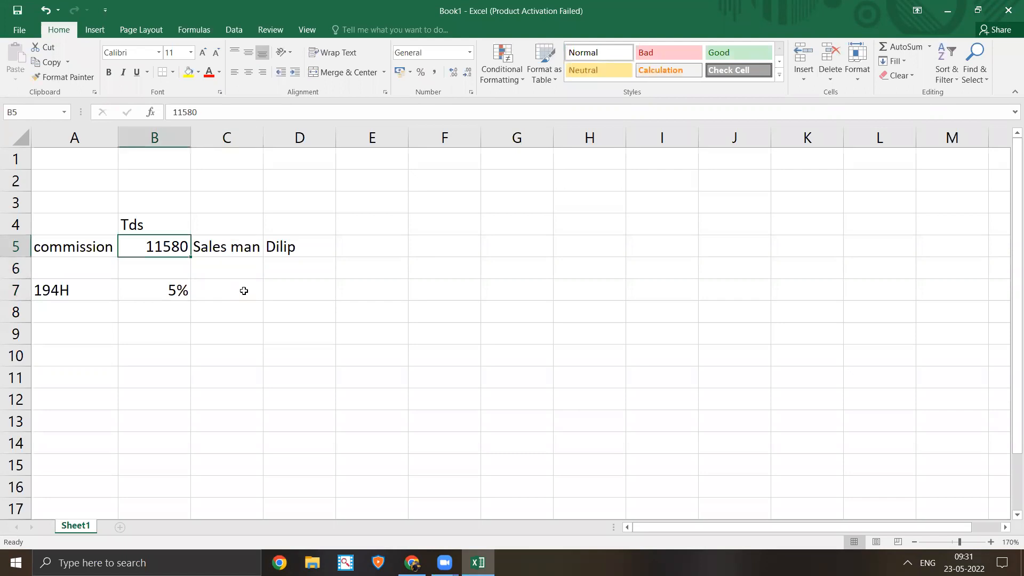
- Enter =B5*B7 in B9 to compute the 579 TDS on 11580
{"action": "key", "text": "Down"}
{"action": "key", "text": "Down"}
{"action": "key", "text": "Down"}
{"action": "key", "text": "Down"}
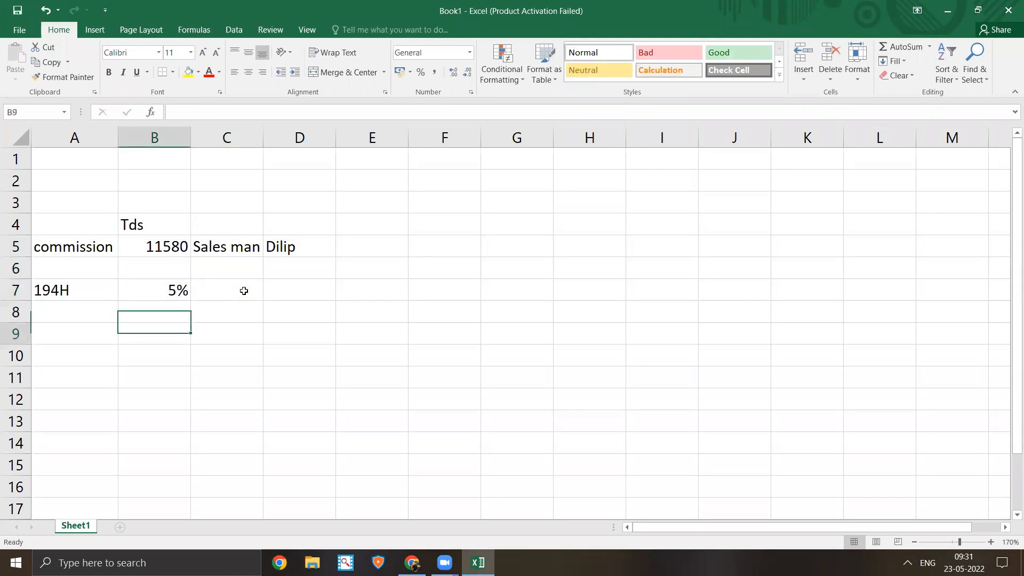
{"action": "type", "text": "="}
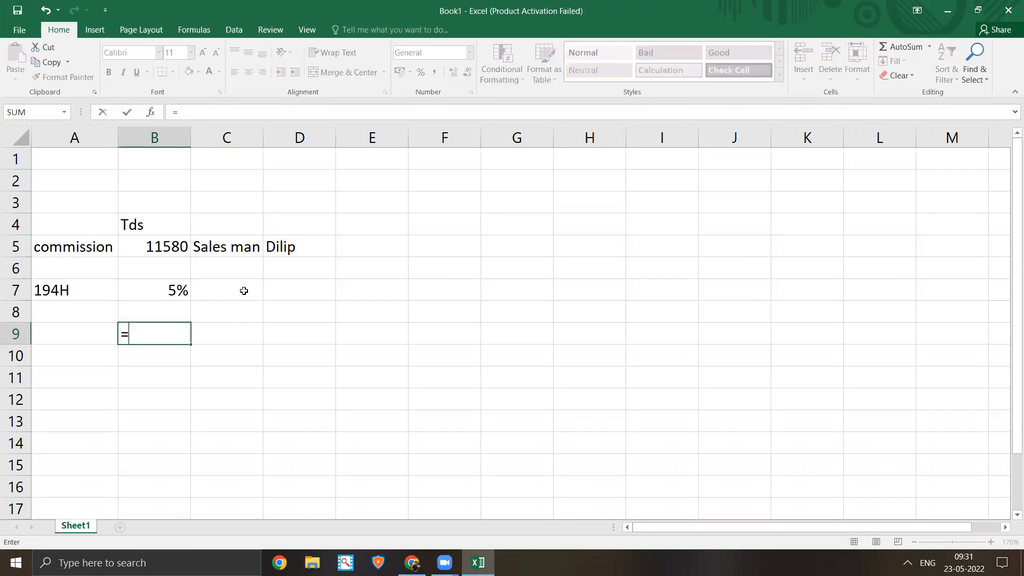
{"action": "key", "text": "Up"}
{"action": "key", "text": "Up"}
{"action": "key", "text": "Up"}
{"action": "key", "text": "Up"}
{"action": "type", "text": "*"}
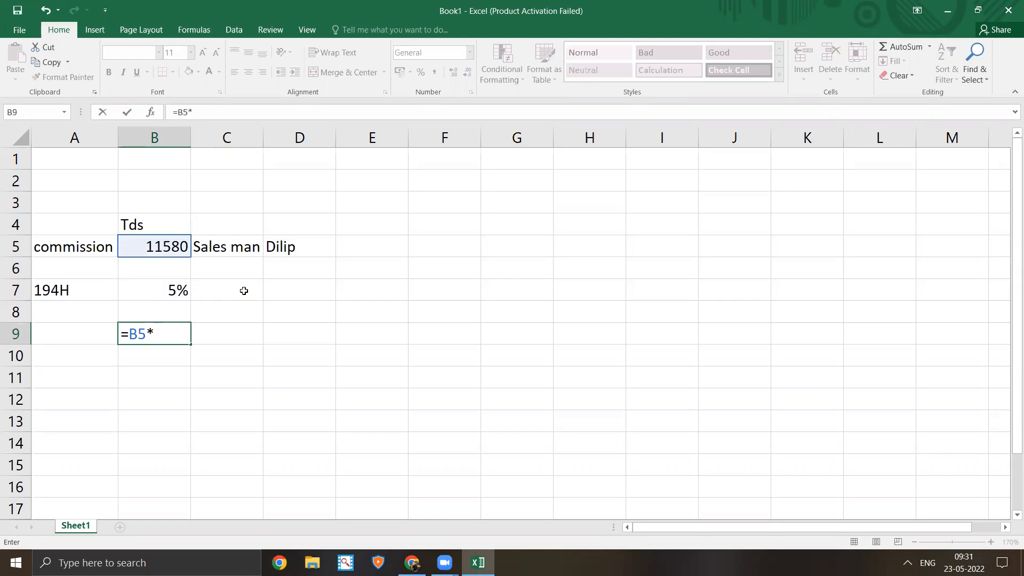
{"action": "key", "text": "Up"}
{"action": "key", "text": "Up"}
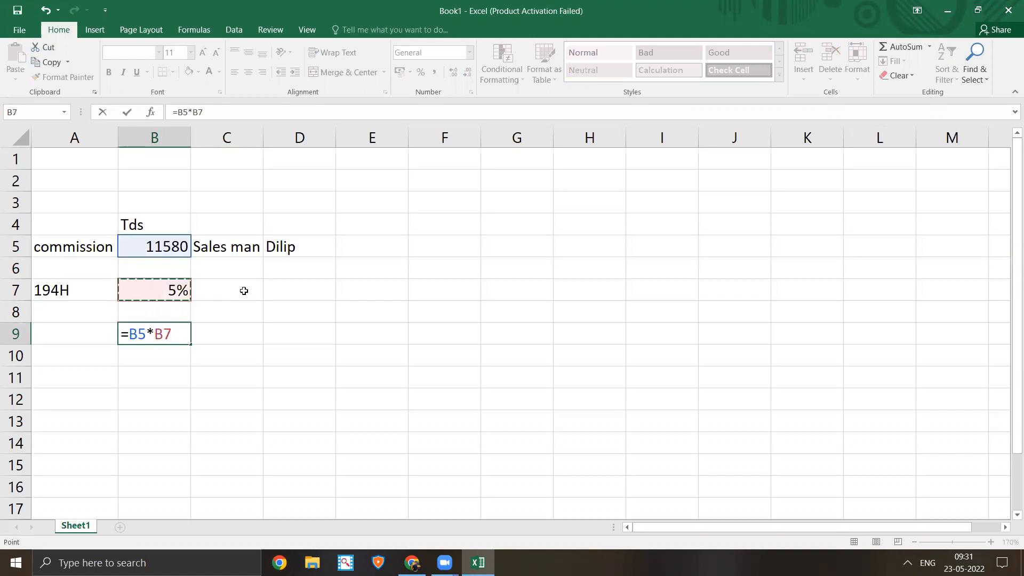
{"action": "key", "text": "Return"}
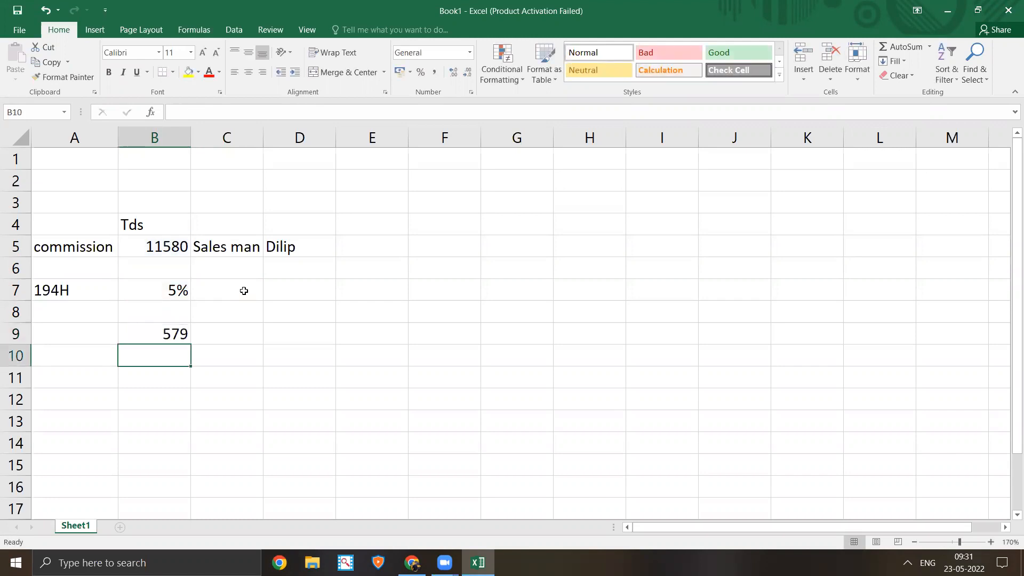
{"action": "key", "text": "Up"}
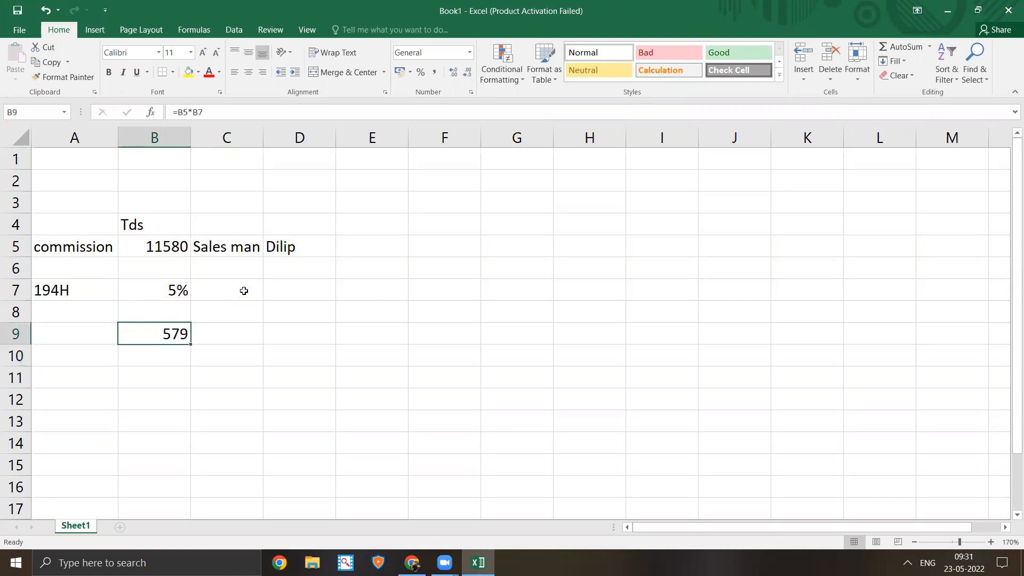
- Enter the 11580 commission amount in cell A9
{"action": "key", "text": "Left"}
{"action": "type", "text": "111"}
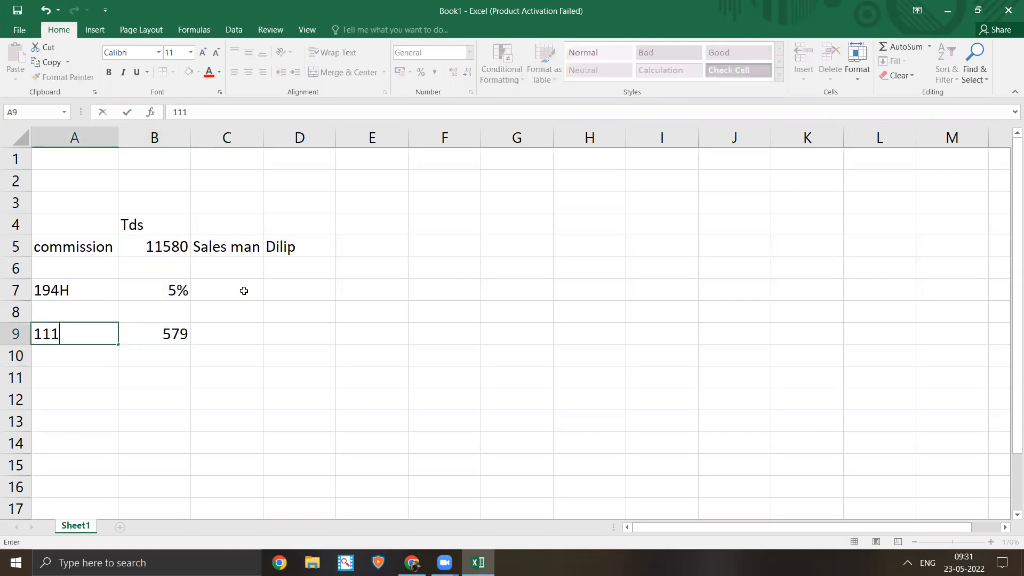
{"action": "key", "text": "BackSpace"}
{"action": "type", "text": "580"}
{"action": "key", "text": "Right"}
{"action": "key", "text": "Right"}
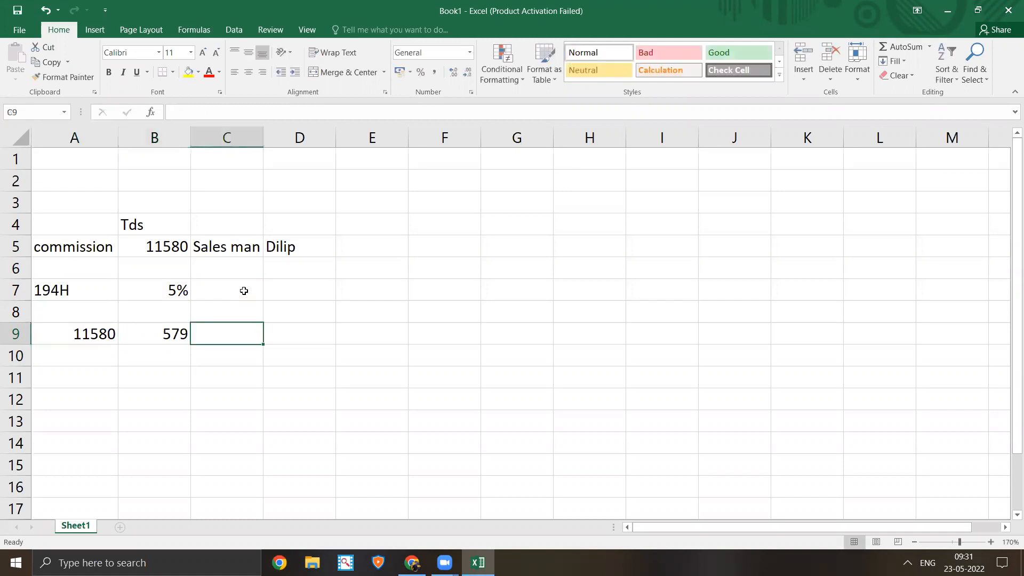
- Compute the net 11001 in C9 with =A9-B9, then check B9's TDS formula
{"action": "key", "text": "Up"}
{"action": "key", "text": "Left"}
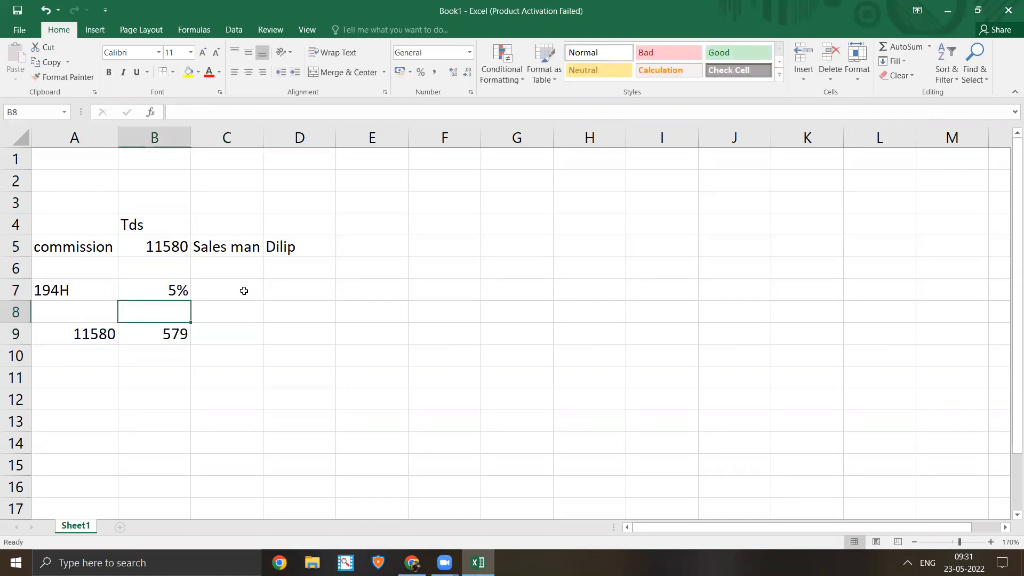
{"action": "key", "text": "Right"}
{"action": "key", "text": "Down"}
{"action": "type", "text": "="}
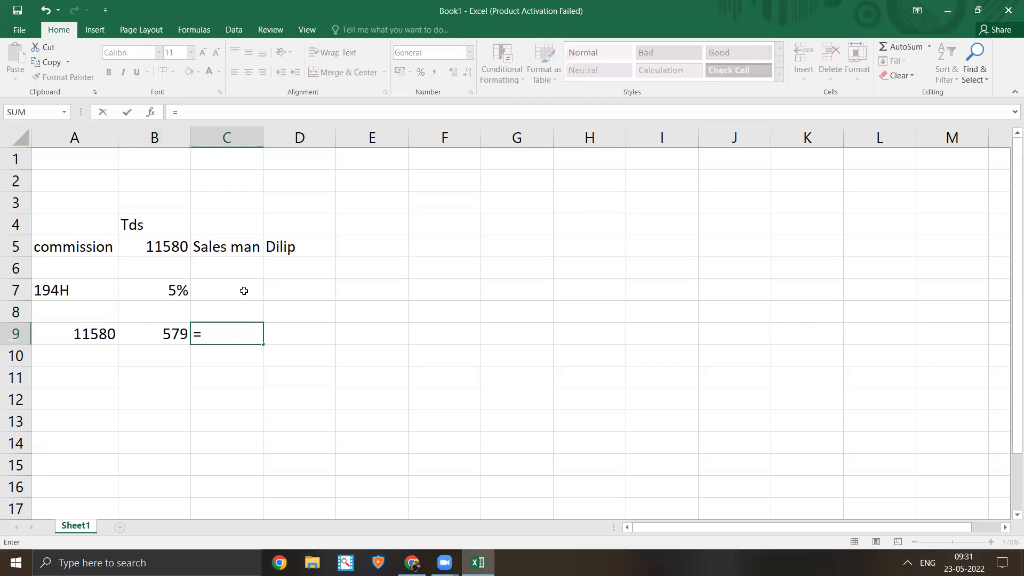
{"action": "key", "text": "Left"}
{"action": "key", "text": "Left"}
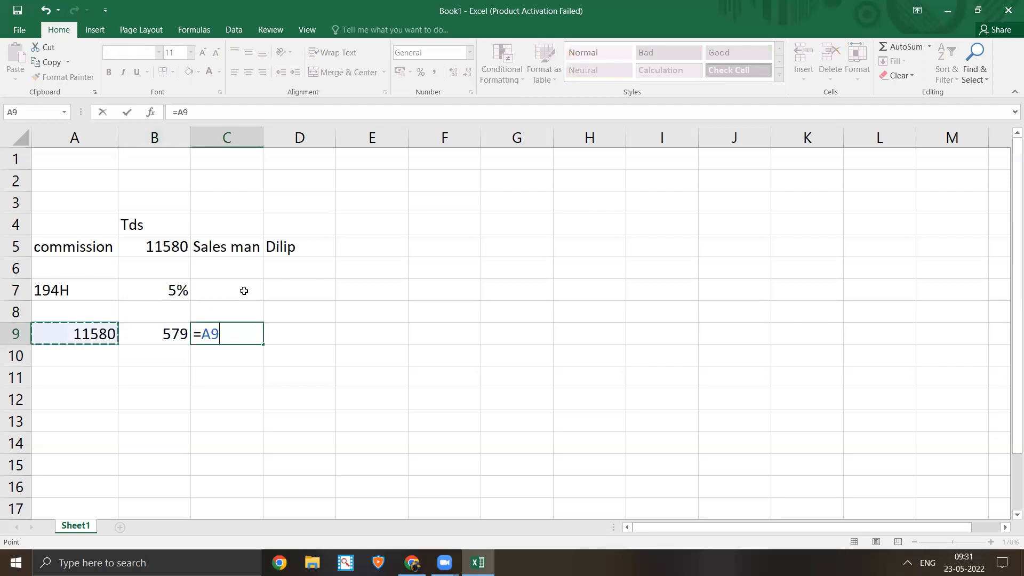
{"action": "type", "text": "-"}
{"action": "key", "text": "Left"}
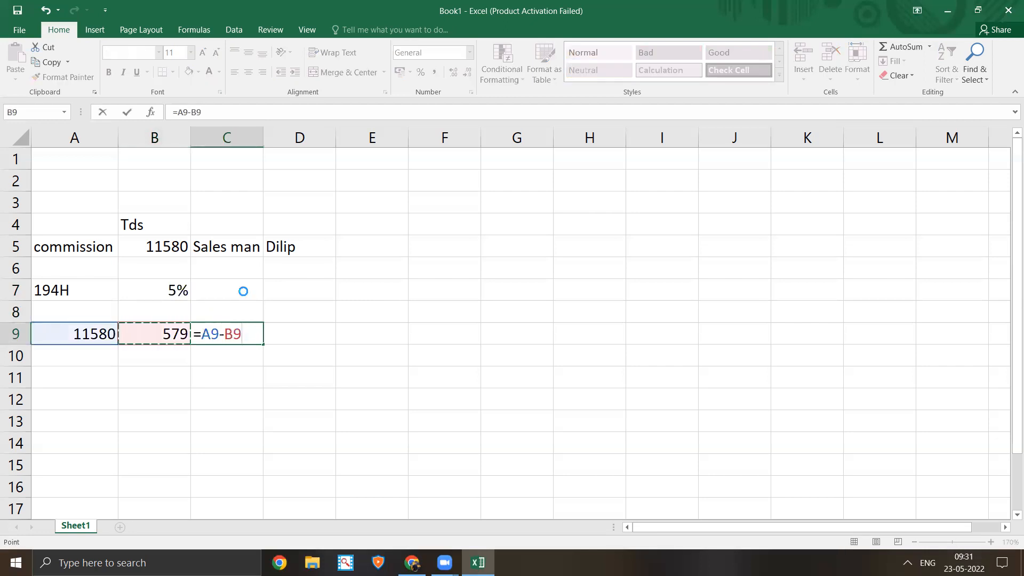
{"action": "key", "text": "Return"}
{"action": "key", "text": "Up"}
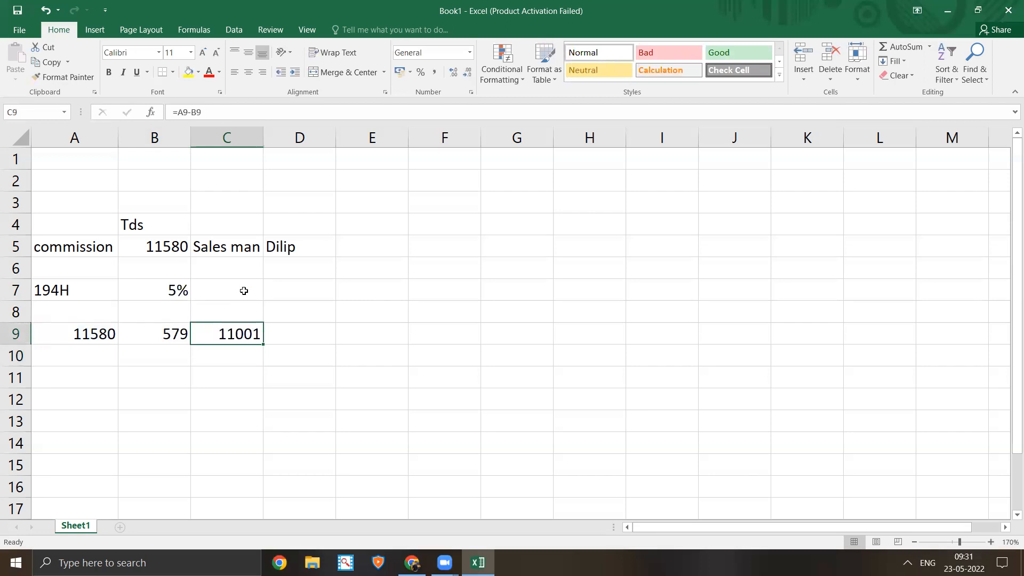
{"action": "key", "text": "Left"}
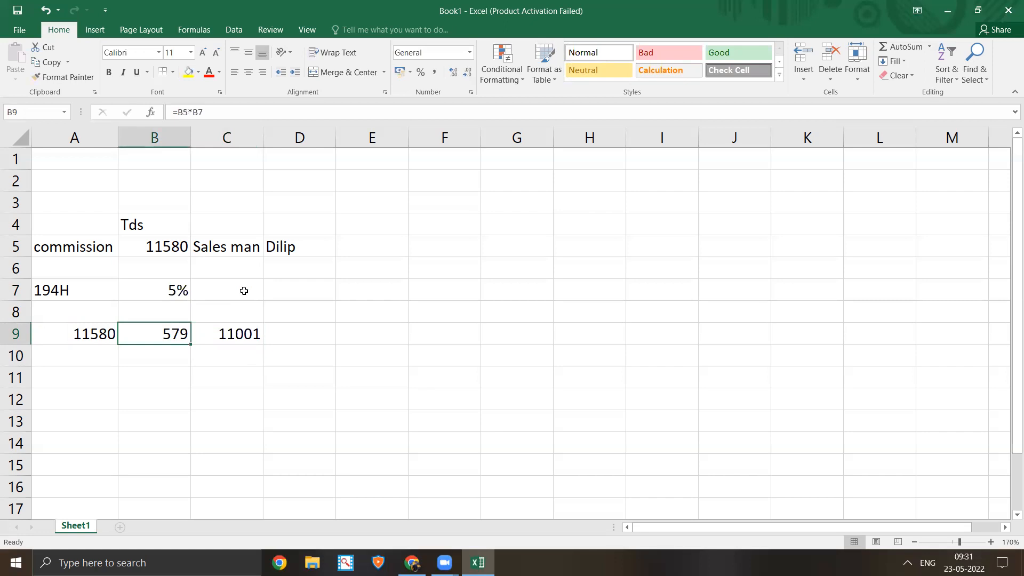
{"action": "key", "text": "alt+Tab"}
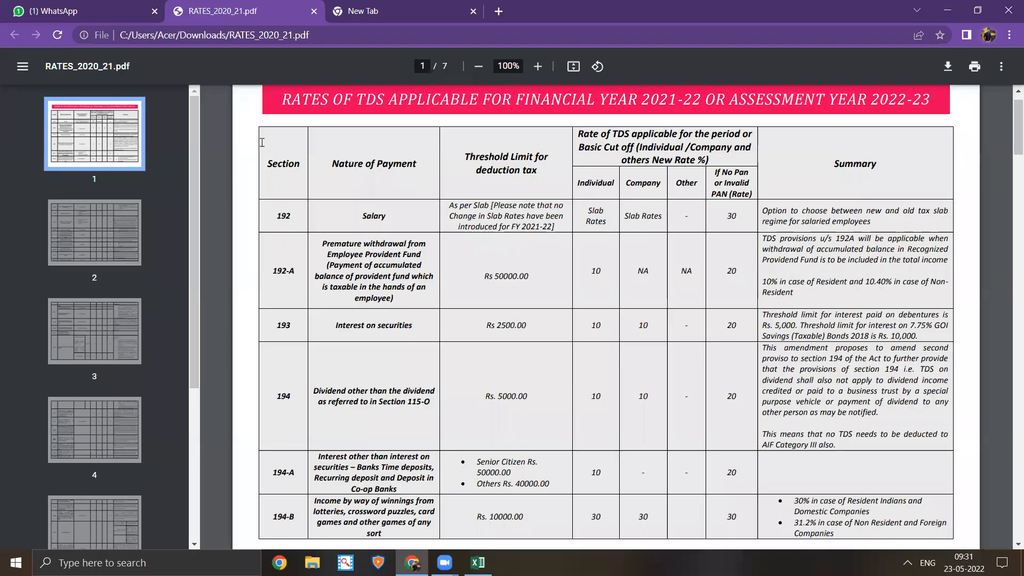
- Search Google for tds in the new tab and open the Income Tax Department TDS page
{"action": "key", "text": "ctrl+Tab"}
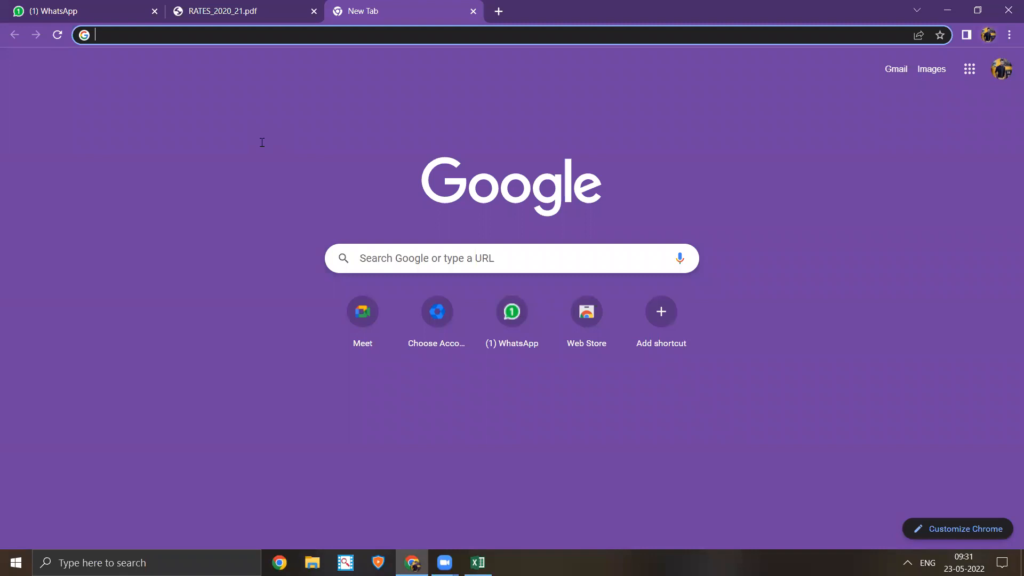
{"action": "type", "text": "tds"}
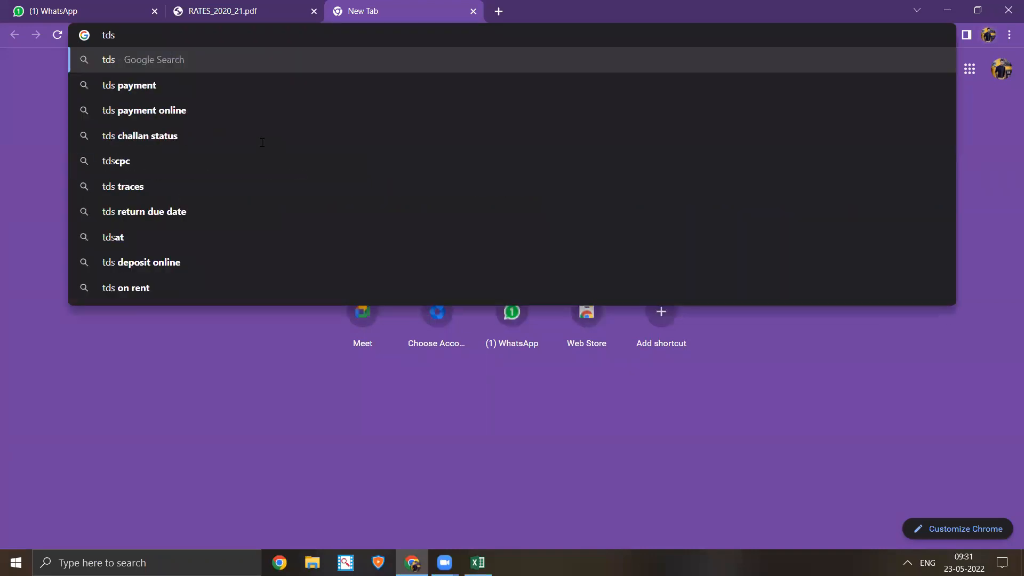
{"action": "key", "text": "Return"}
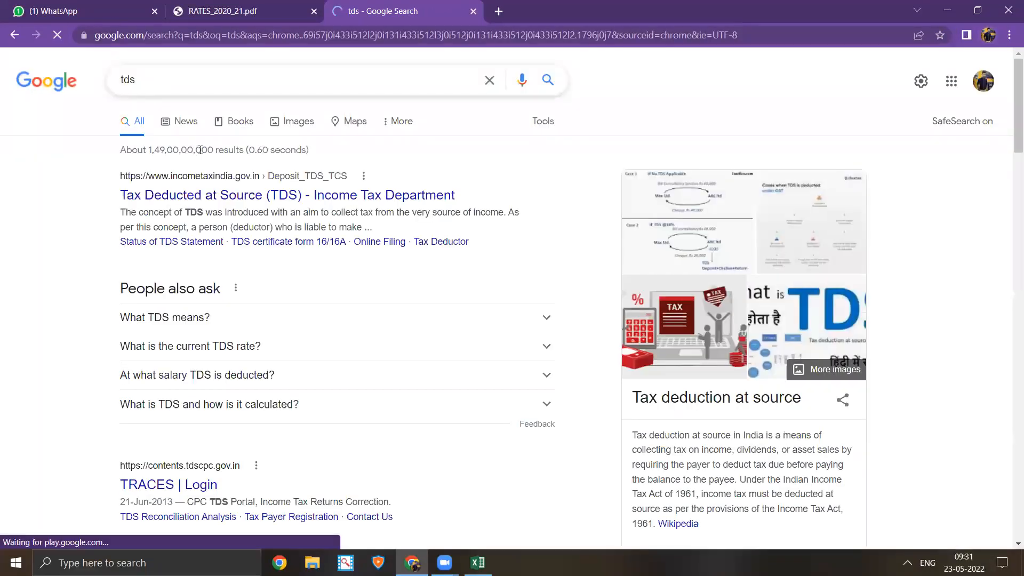
{"action": "left_click", "coordinate": [239, 198]}
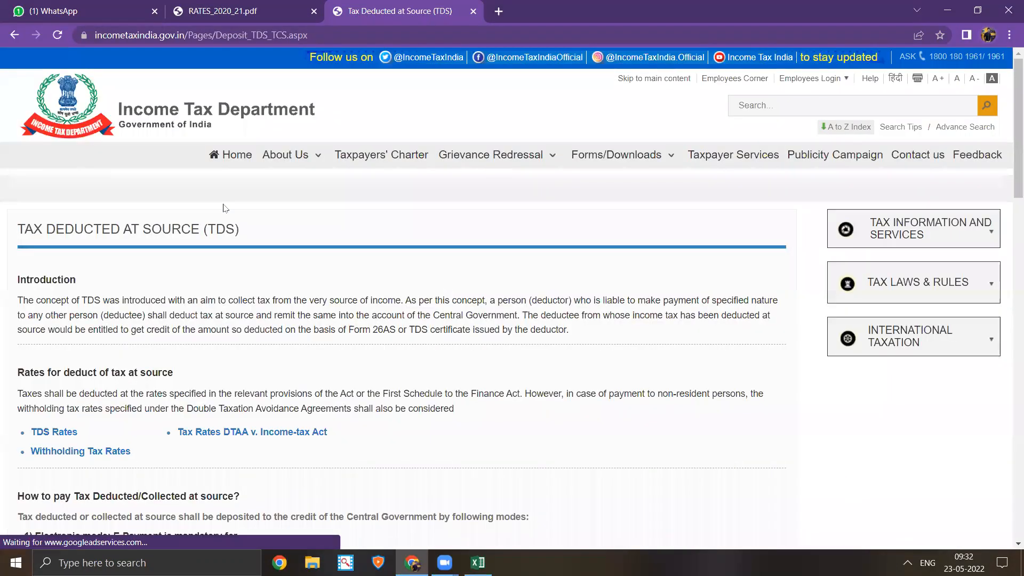
- Go via e-Pay TDS/TCS to the TIN-NSDL e-payment site, accepting the external-site alert
{"action": "scroll", "coordinate": [224, 208], "scroll_direction": "down", "scroll_amount": 2}
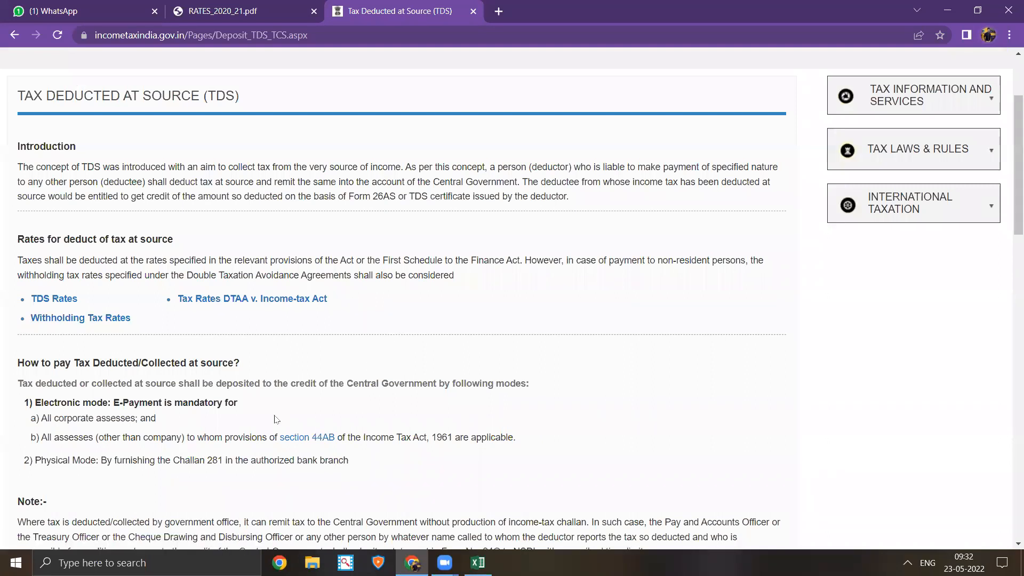
{"action": "scroll", "coordinate": [275, 414], "scroll_direction": "down", "scroll_amount": 5}
{"action": "scroll", "coordinate": [283, 373], "scroll_direction": "up", "scroll_amount": 4}
{"action": "scroll", "coordinate": [235, 373], "scroll_direction": "down", "scroll_amount": 4}
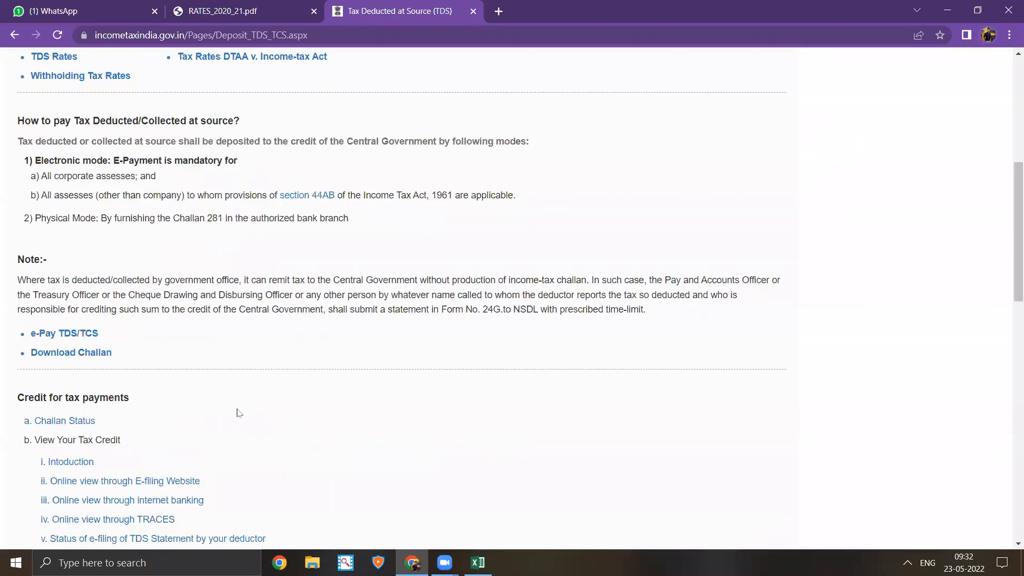
{"action": "scroll", "coordinate": [49, 230], "scroll_direction": "down", "scroll_amount": 1}
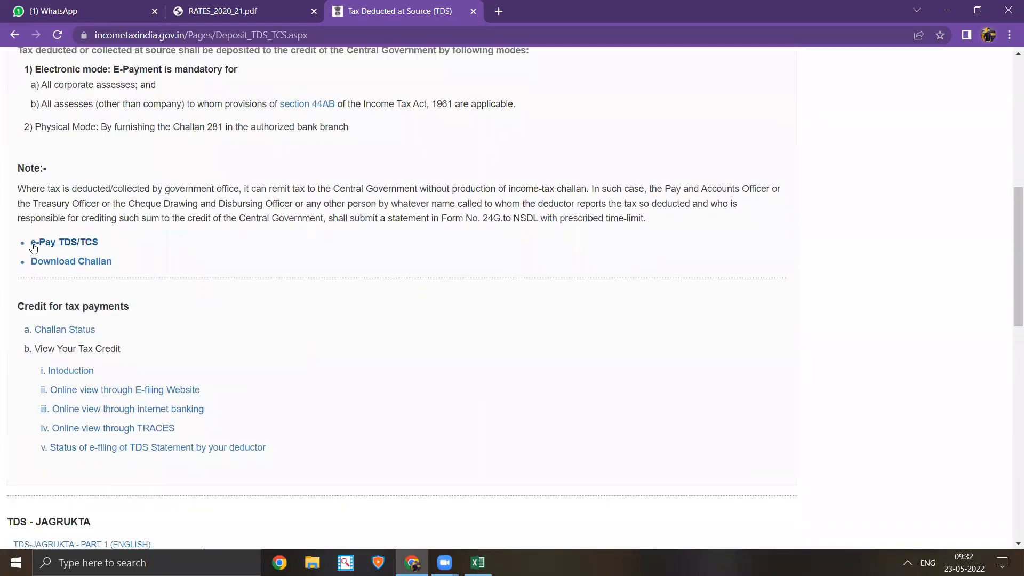
{"action": "left_click", "coordinate": [57, 246]}
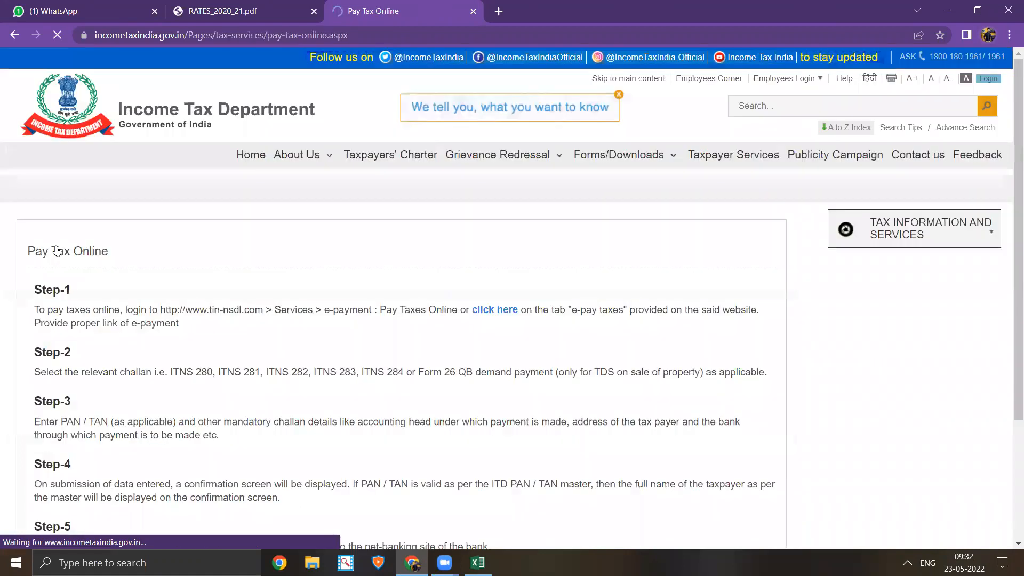
{"action": "scroll", "coordinate": [223, 275], "scroll_direction": "down", "scroll_amount": 1}
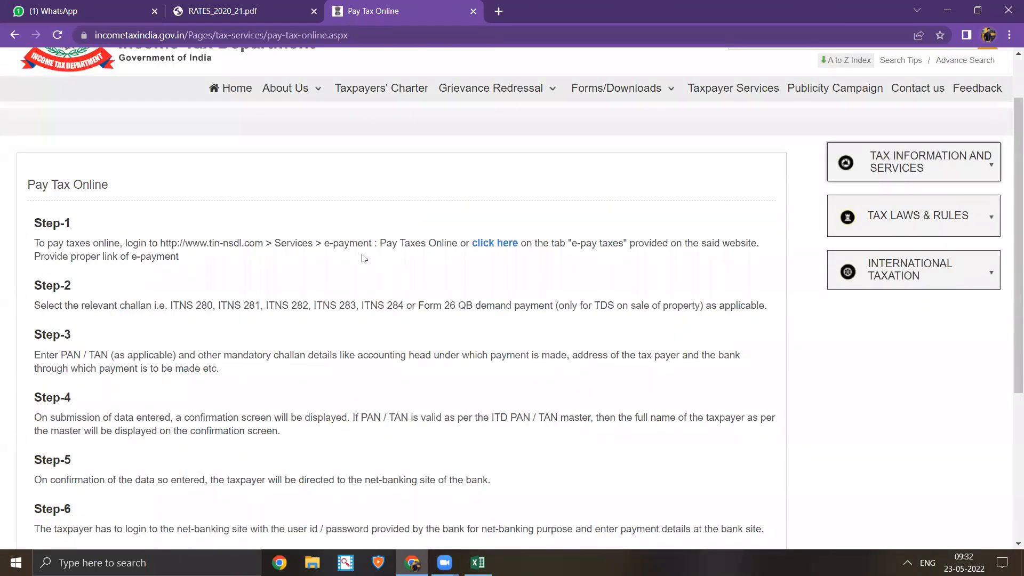
{"action": "left_click", "coordinate": [485, 244]}
{"action": "left_click", "coordinate": [467, 366]}
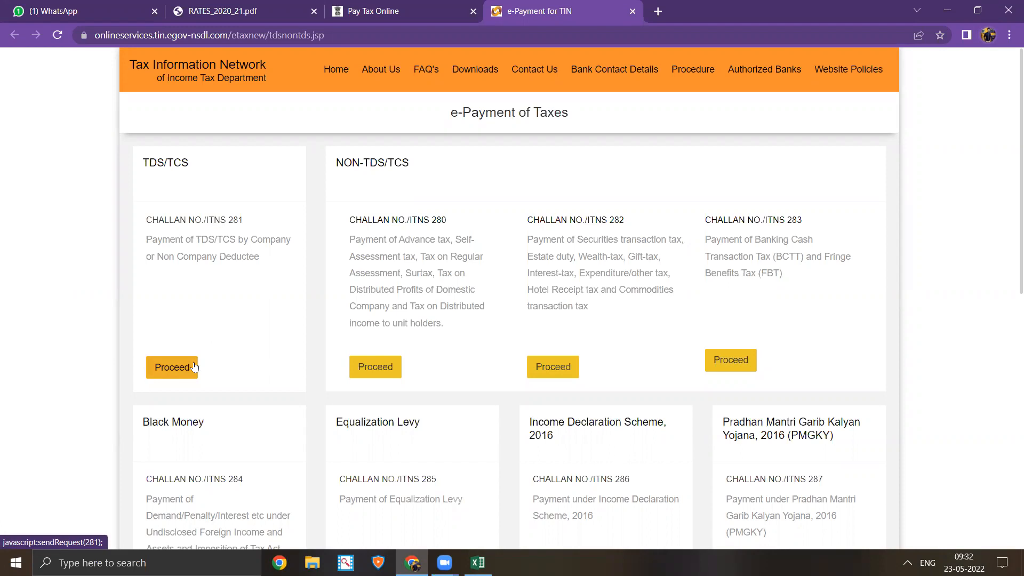
- Proceed with the TDS/TCS Challan No./ITNS 281 payment form
{"action": "left_click", "coordinate": [188, 366]}
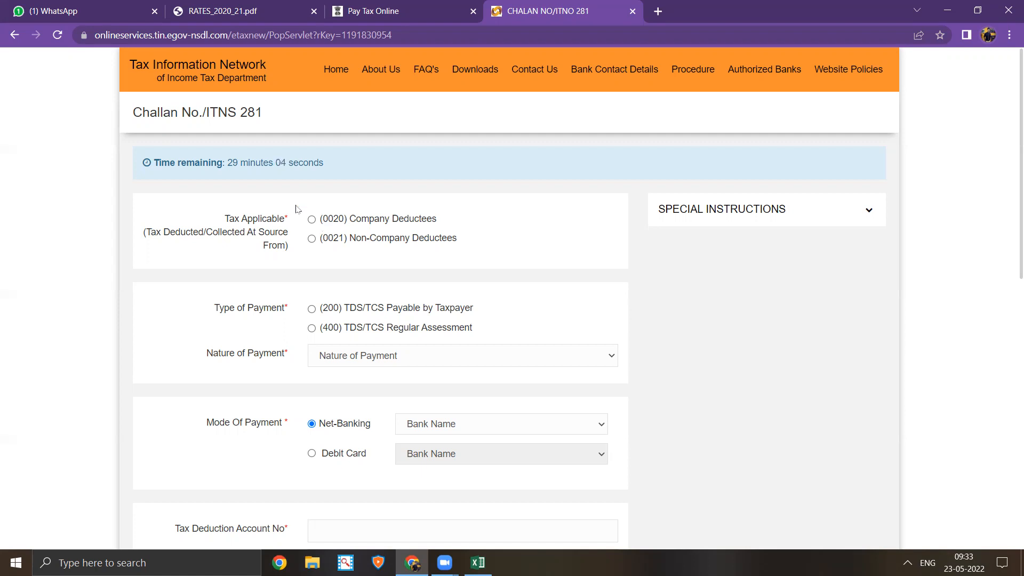
- Choose (0020) Company Deductees and (200) TDS/TCS Payable by Taxpayer, then view the Nature of Payment options
{"action": "left_click", "coordinate": [312, 220]}
{"action": "left_click", "coordinate": [314, 310]}
{"action": "scroll", "coordinate": [320, 363], "scroll_direction": "down", "scroll_amount": 1}
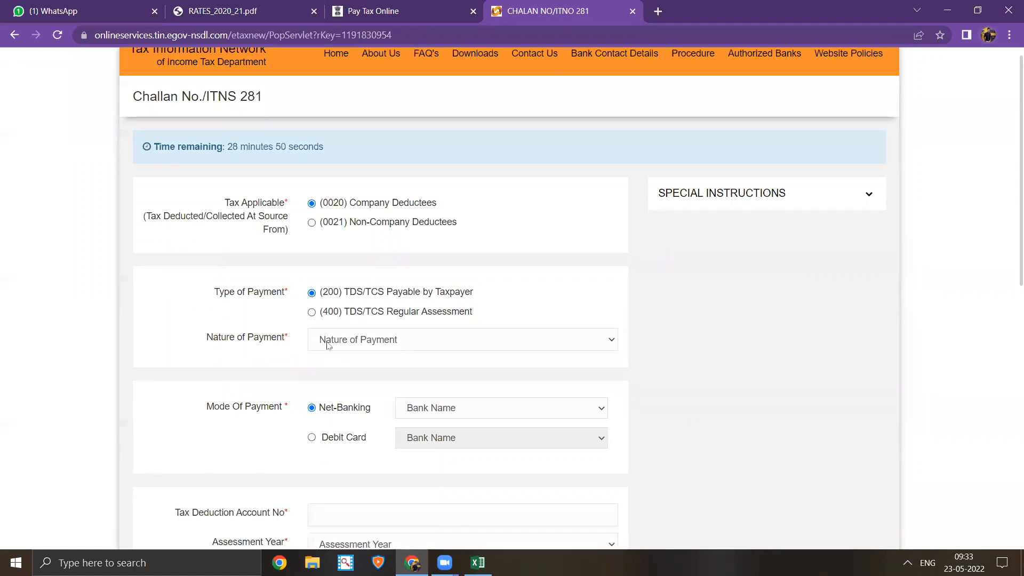
{"action": "left_click", "coordinate": [388, 293]}
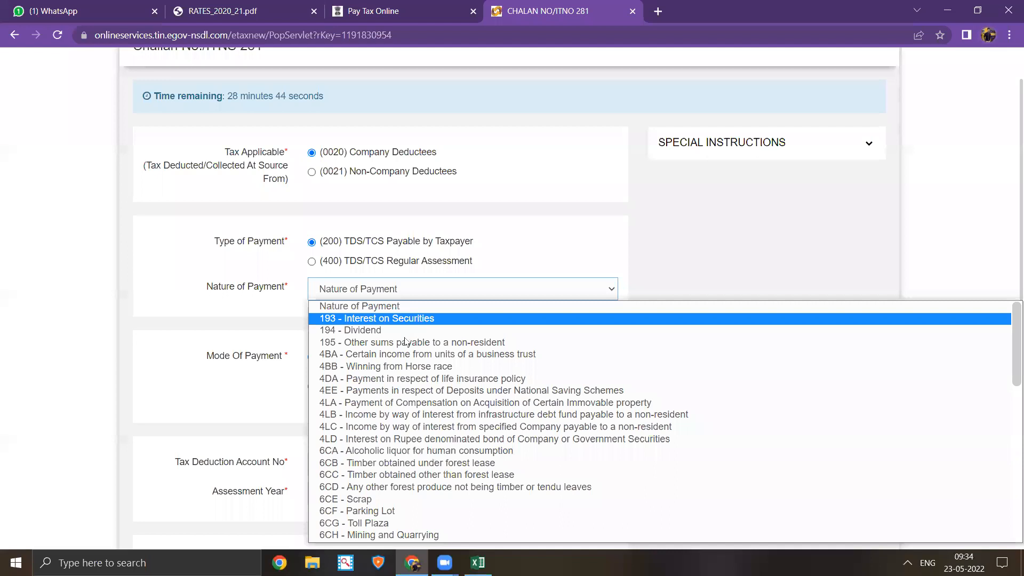
{"action": "left_click", "coordinate": [147, 405]}
- Leave the ITNS 281 form unsubmitted, returning to the e-Payment challan selection page
{"action": "scroll", "coordinate": [446, 405], "scroll_direction": "down", "scroll_amount": 3}
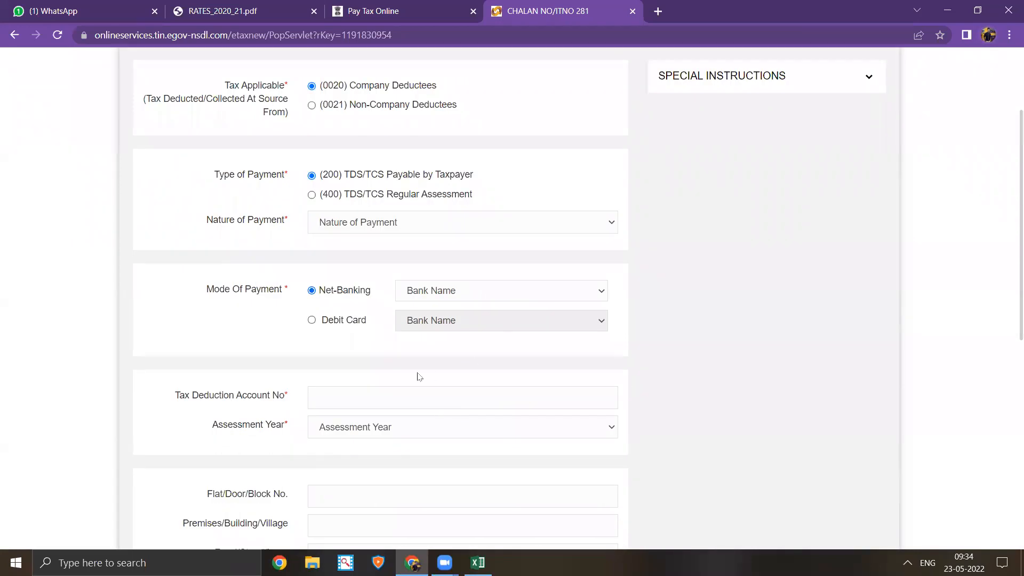
{"action": "scroll", "coordinate": [344, 352], "scroll_direction": "down", "scroll_amount": 5}
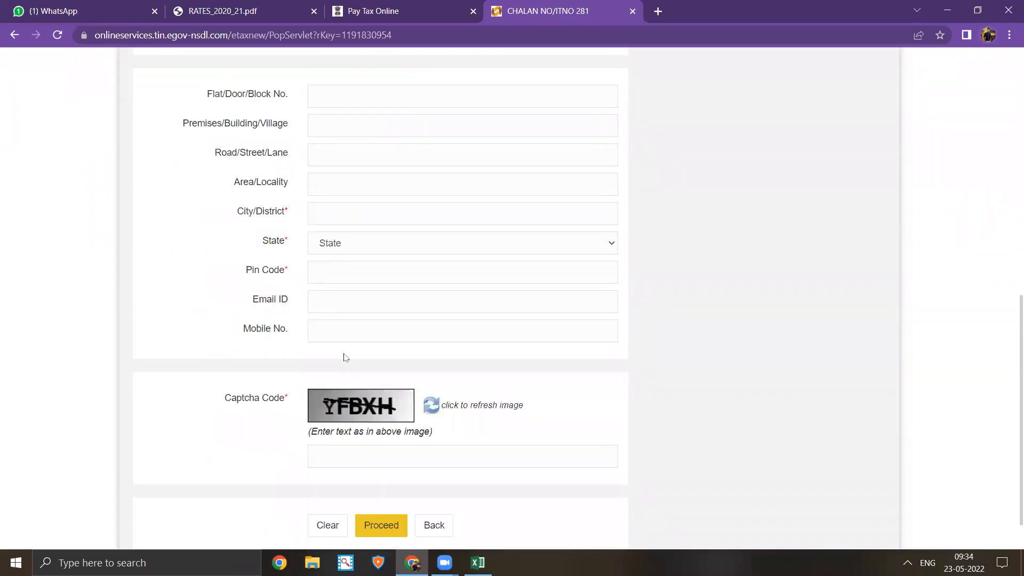
{"action": "scroll", "coordinate": [356, 307], "scroll_direction": "up", "scroll_amount": 10}
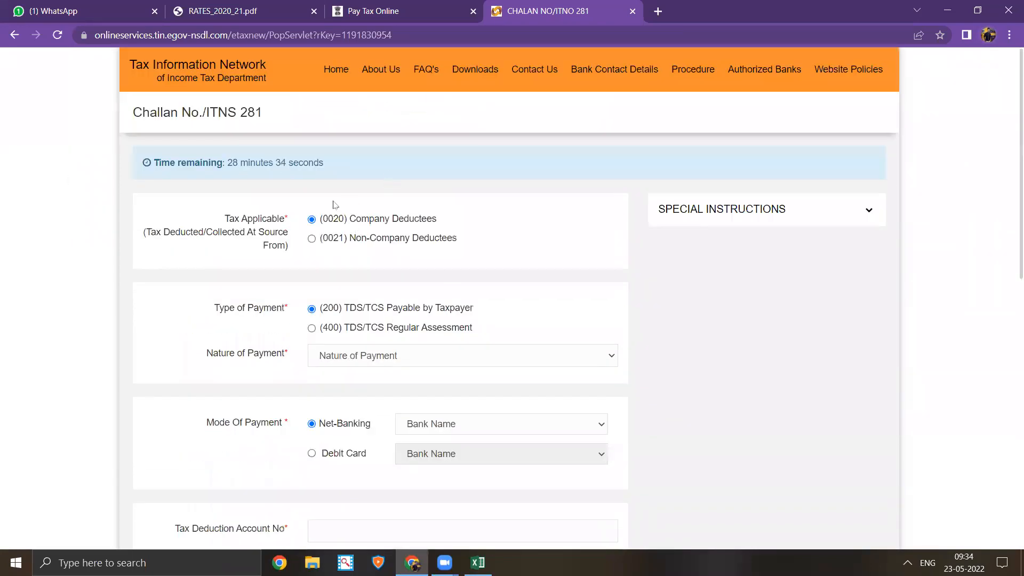
{"action": "scroll", "coordinate": [654, 205], "scroll_direction": "down", "scroll_amount": 10}
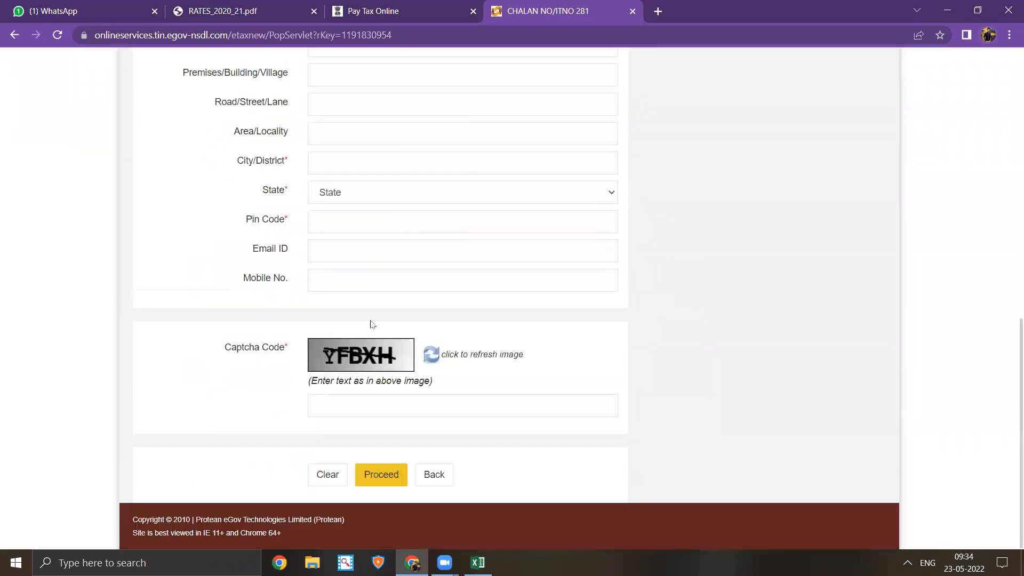
{"action": "left_click", "coordinate": [433, 477]}
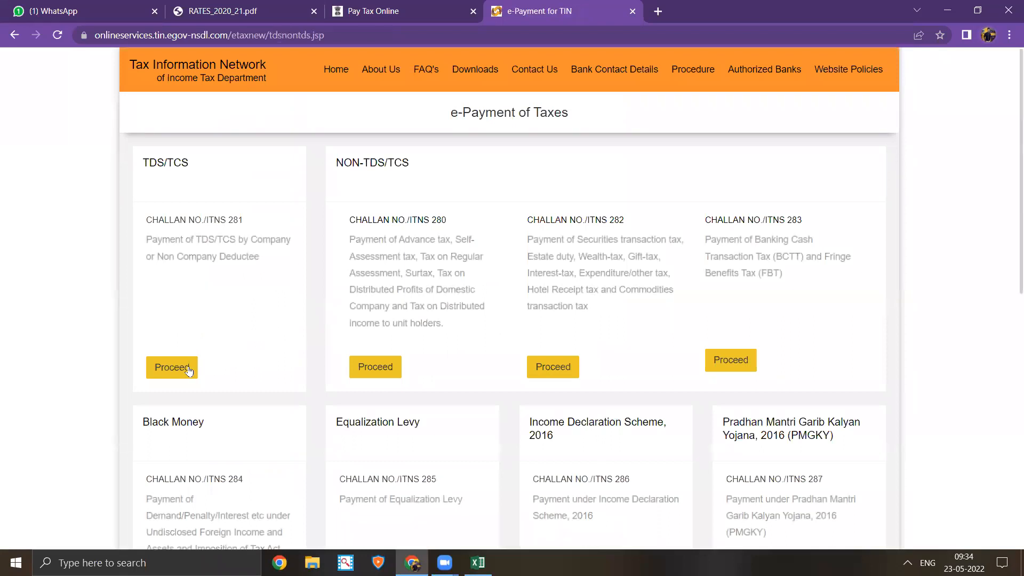
{"action": "left_click", "coordinate": [183, 368]}
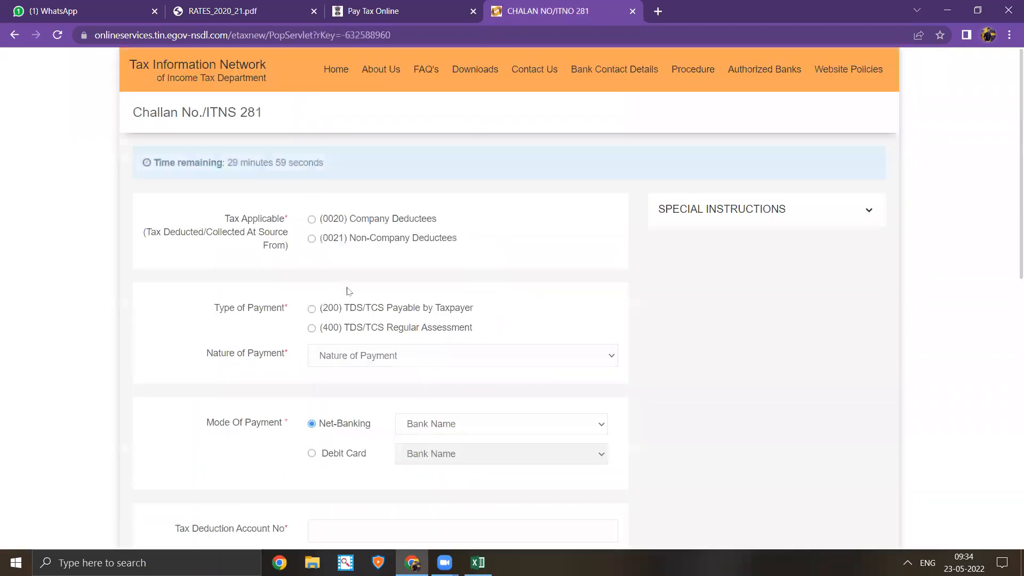
{"action": "scroll", "coordinate": [437, 387], "scroll_direction": "down", "scroll_amount": 10}
{"action": "left_click", "coordinate": [433, 478]}
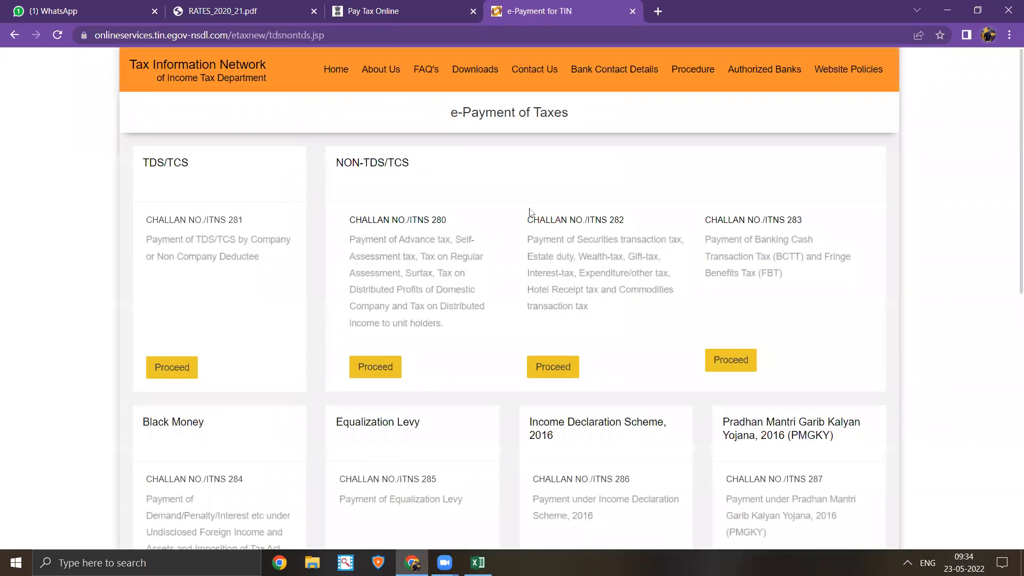
{"action": "key", "text": "alt+Tab"}
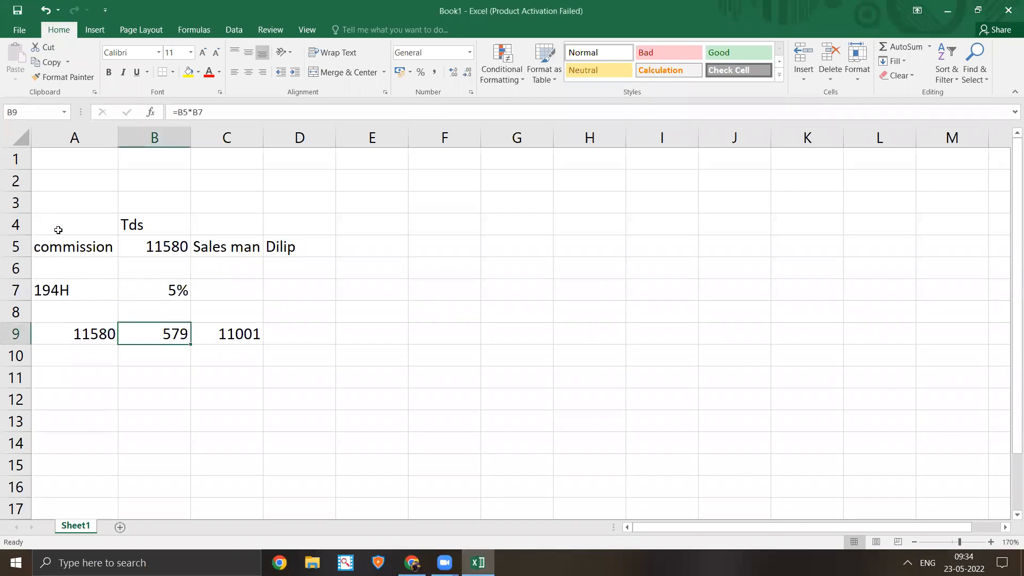
- Review the 194H working in A4:D10: 11580 commission, 5% TDS of 579, net 11001
{"action": "left_click_drag", "start_coordinate": [58, 220], "coordinate": [298, 355]}
{"action": "left_click_drag", "start_coordinate": [350, 425], "coordinate": [348, 425]}
{"action": "left_click_drag", "start_coordinate": [186, 285], "coordinate": [171, 351]}
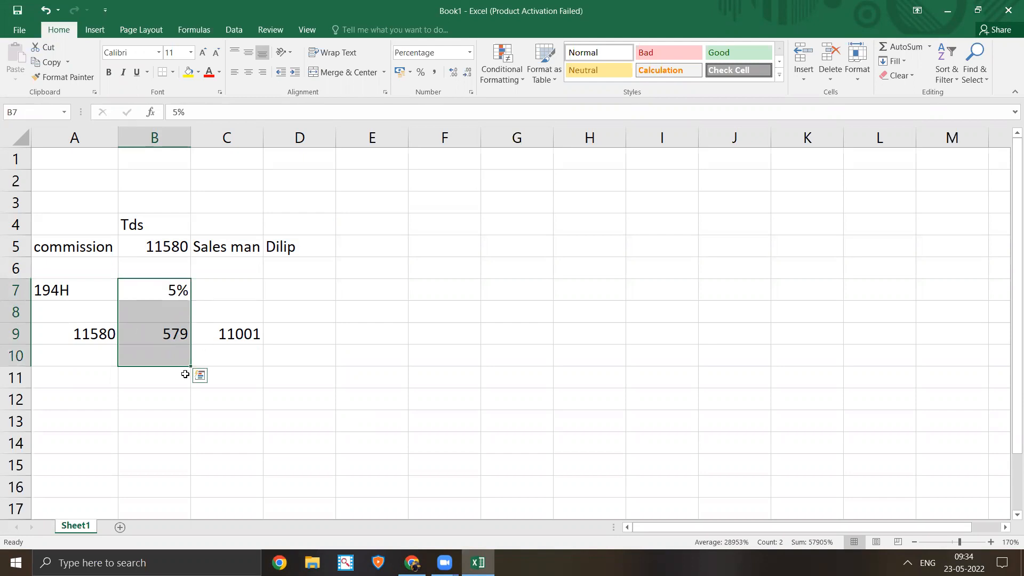
{"action": "left_click_drag", "start_coordinate": [69, 229], "coordinate": [275, 337]}
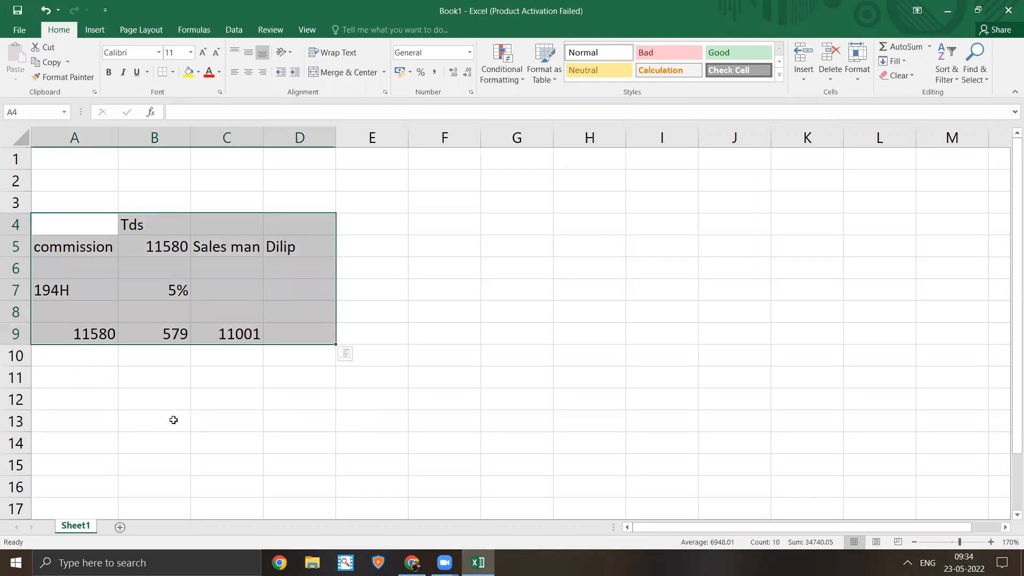
{"action": "left_click", "coordinate": [207, 395]}
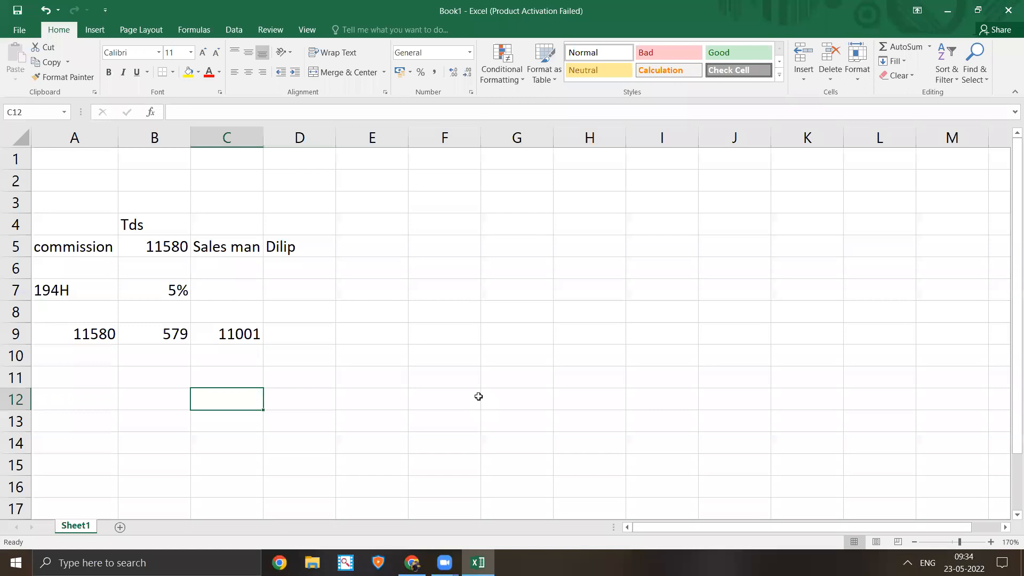
- Enter Dr. in C12 and 'commission Payable' with the salesperson's name in D12
{"action": "type", "text": "Dr."}
{"action": "key", "text": "Tab"}
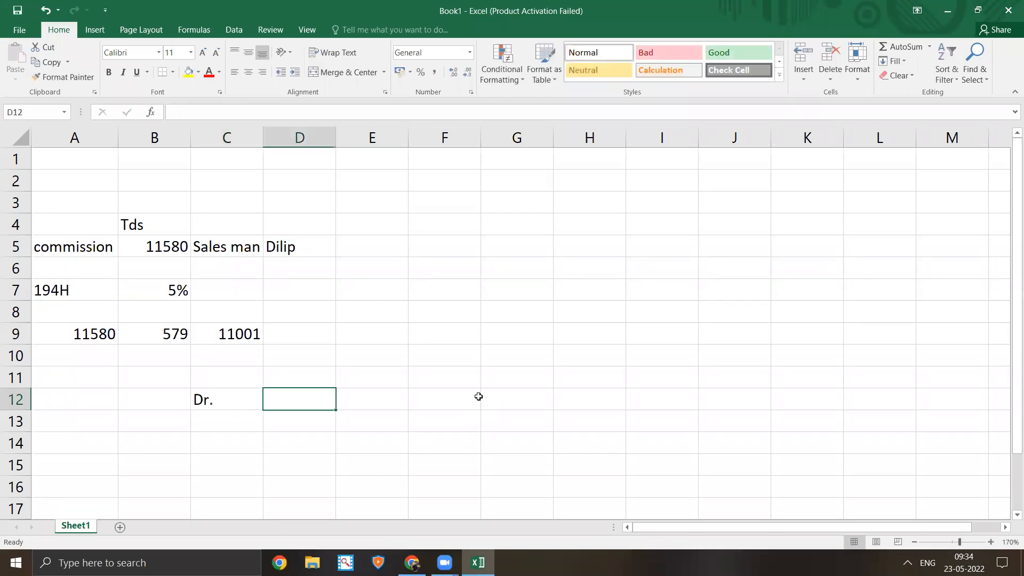
{"action": "key", "text": "Left"}
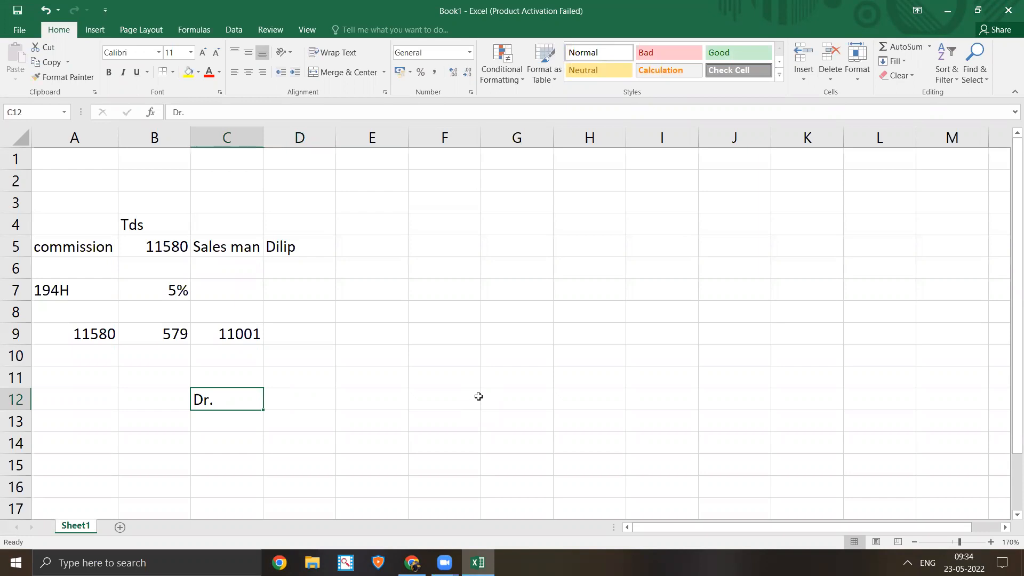
{"action": "key", "text": "F2"}
{"action": "key", "text": "F2"}
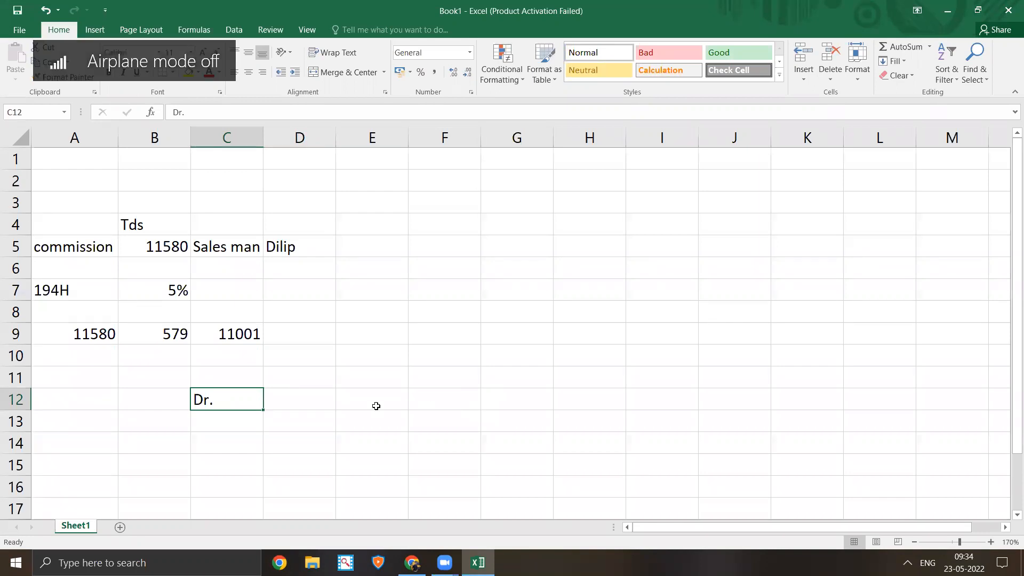
{"action": "left_click", "coordinate": [286, 398]}
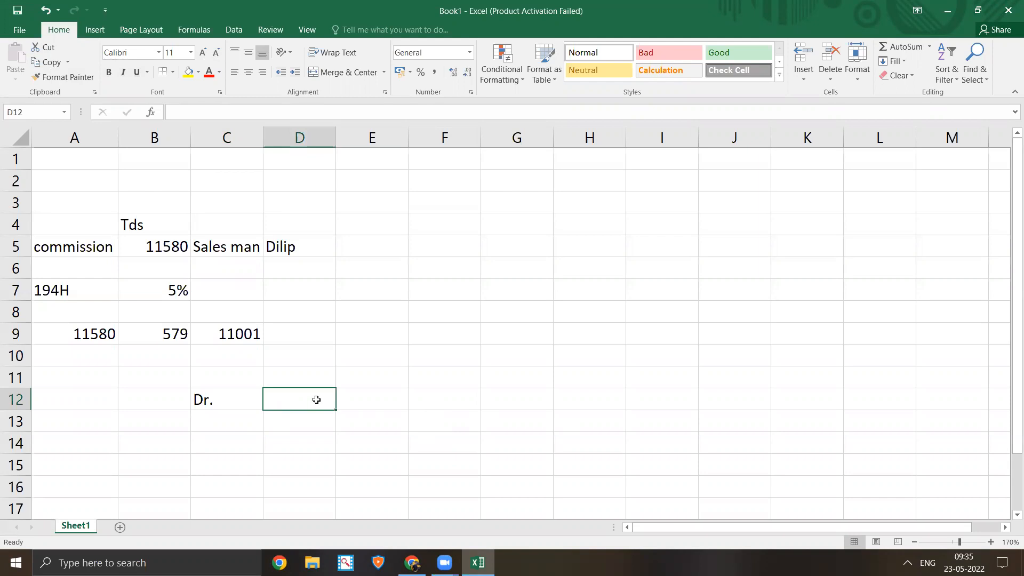
{"action": "type", "text": "c"}
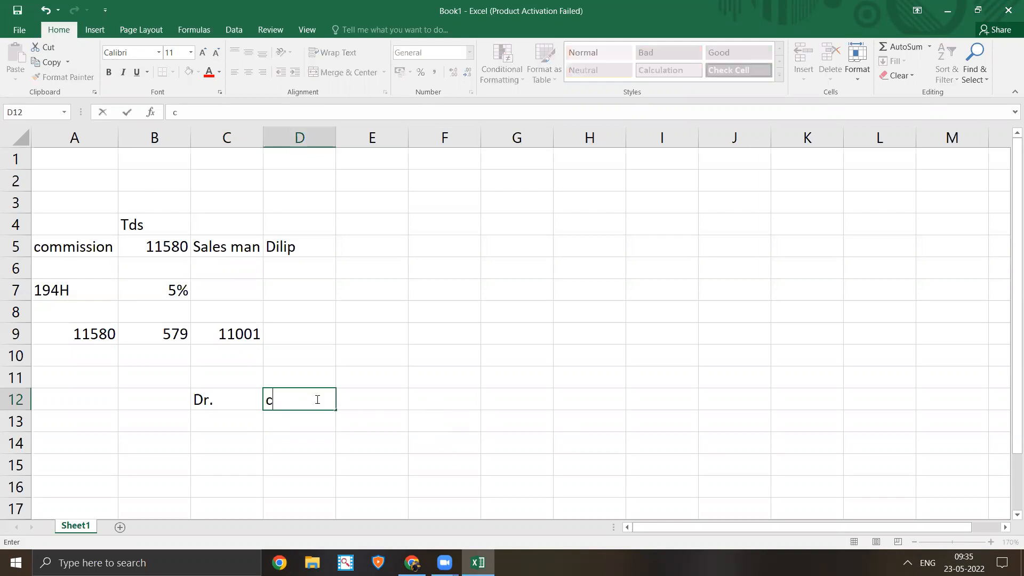
{"action": "type", "text": "ommission "}
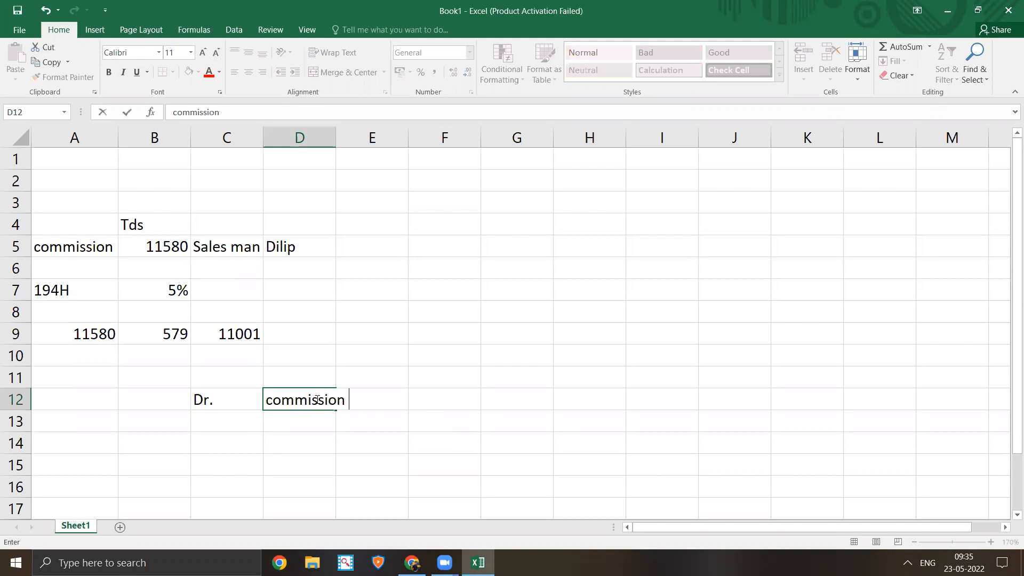
{"action": "type", "text": "Payable"}
{"action": "type", "text": "del"}
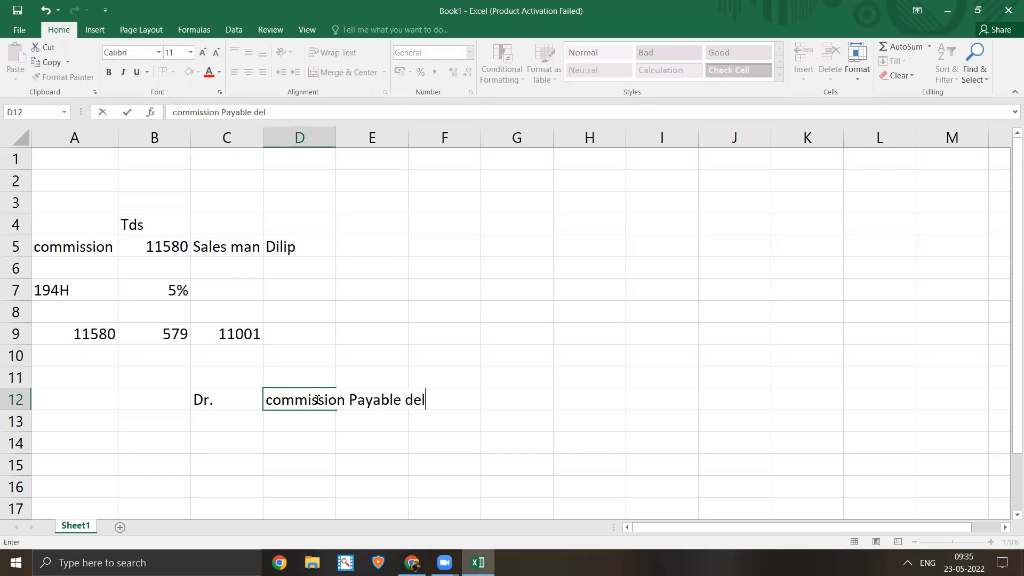
{"action": "type", "text": "ip"}
{"action": "key", "text": "BackSpace"}
{"action": "key", "text": "BackSpace"}
{"action": "key", "text": "BackSpace"}
{"action": "key", "text": "BackSpace"}
{"action": "type", "text": "ilip"}
{"action": "key", "text": "ctrl+Return"}
{"action": "key", "text": "Right"}
{"action": "key", "text": "Right"}
{"action": "key", "text": "Right"}
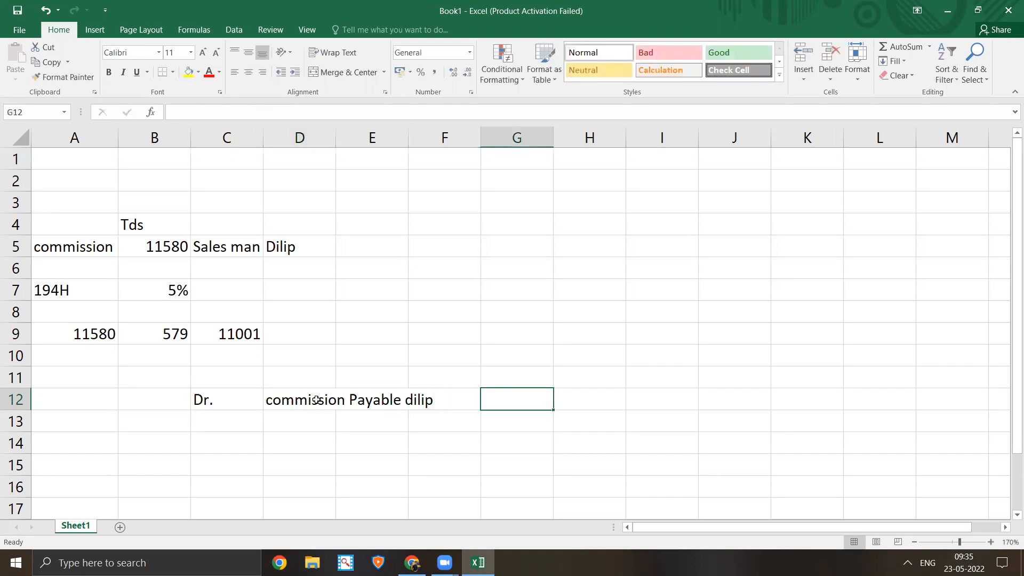
- Enter the commission amount 11580 in G12
{"action": "left_click", "coordinate": [88, 333]}
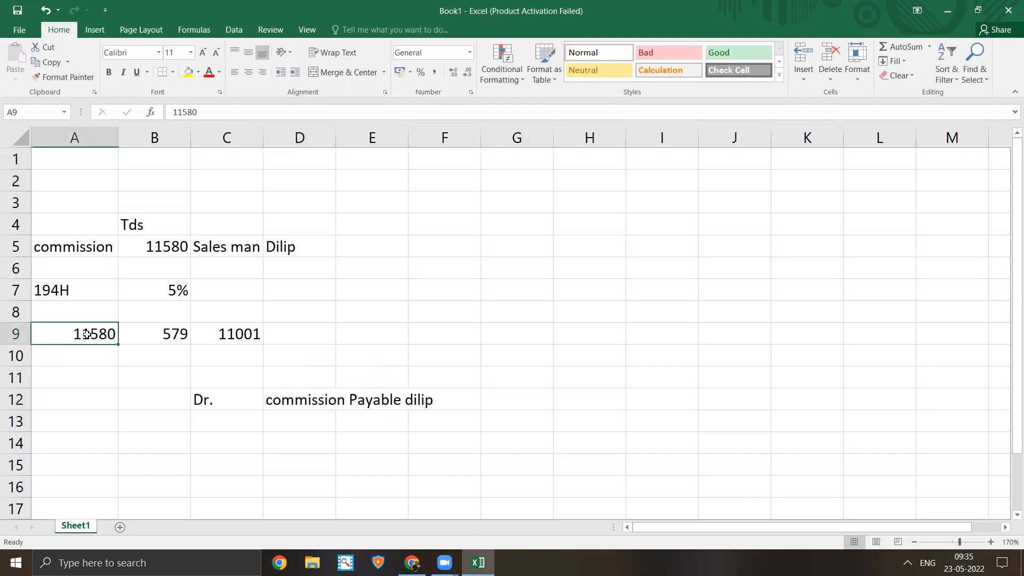
{"action": "left_click", "coordinate": [492, 402]}
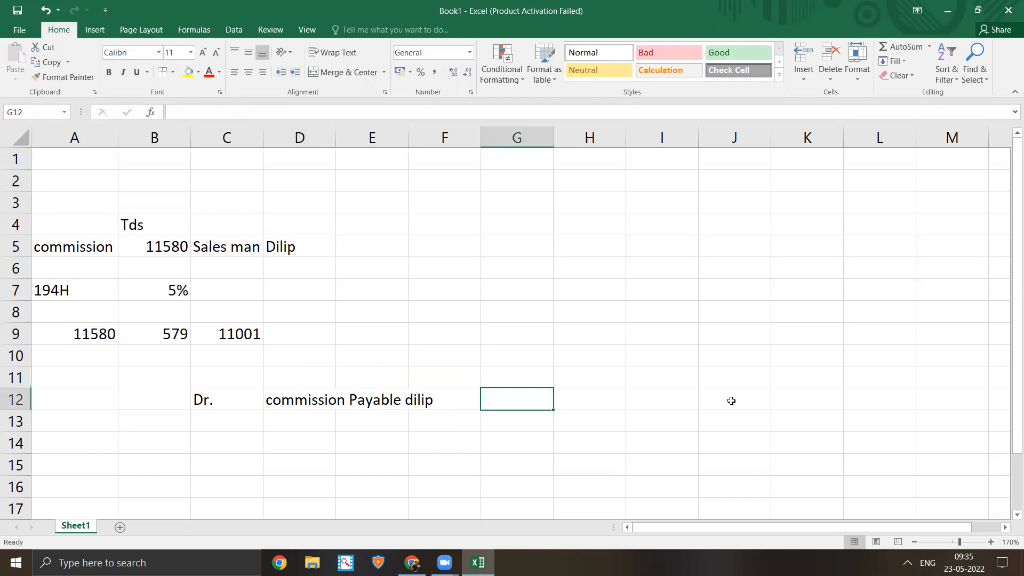
{"action": "type", "text": "11580"}
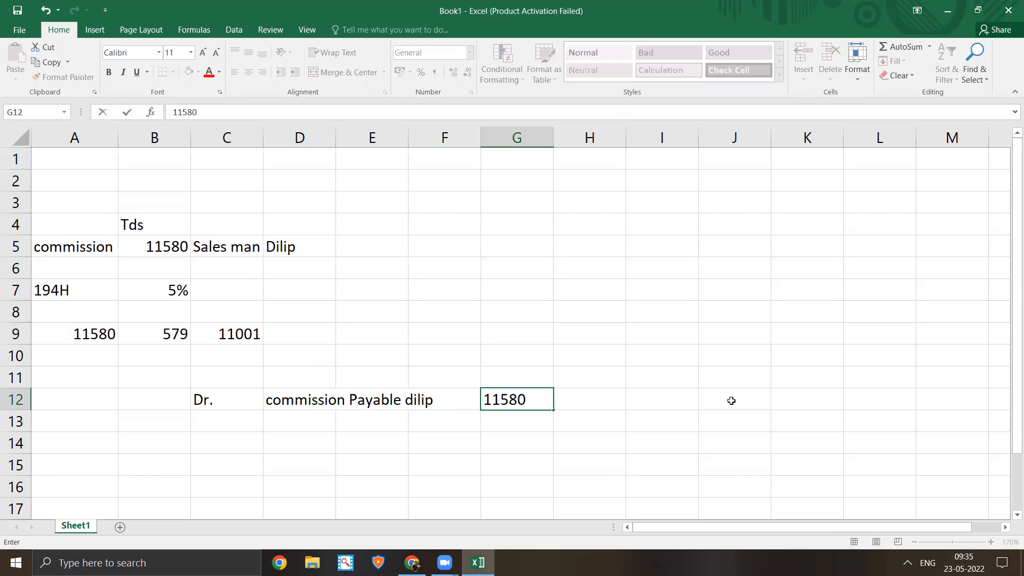
{"action": "key", "text": "Return"}
{"action": "key", "text": "Return"}
{"action": "key", "text": "Up"}
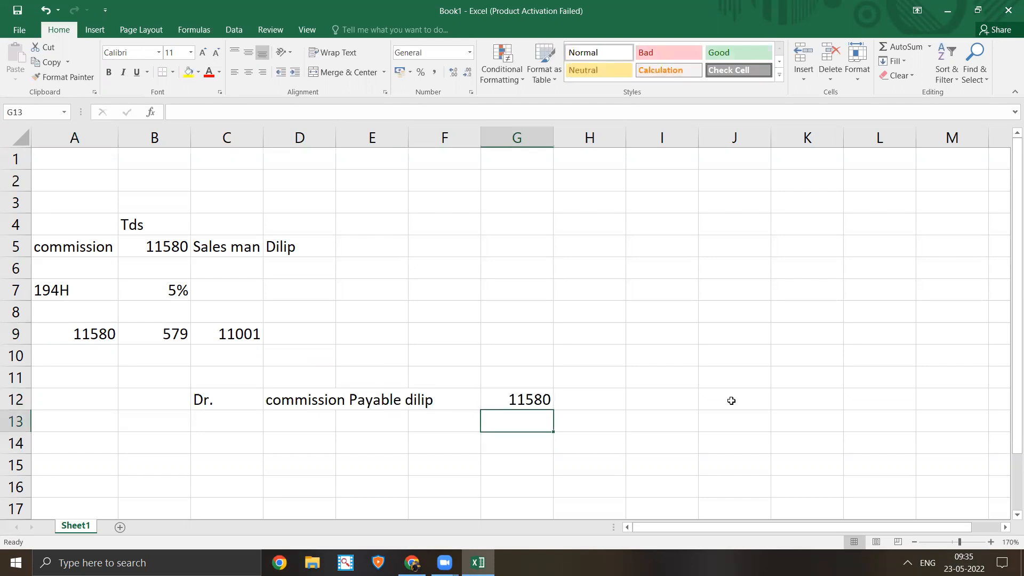
{"action": "key", "text": "Left"}
{"action": "key", "text": "Left"}
{"action": "key", "text": "Left"}
{"action": "key", "text": "Left"}
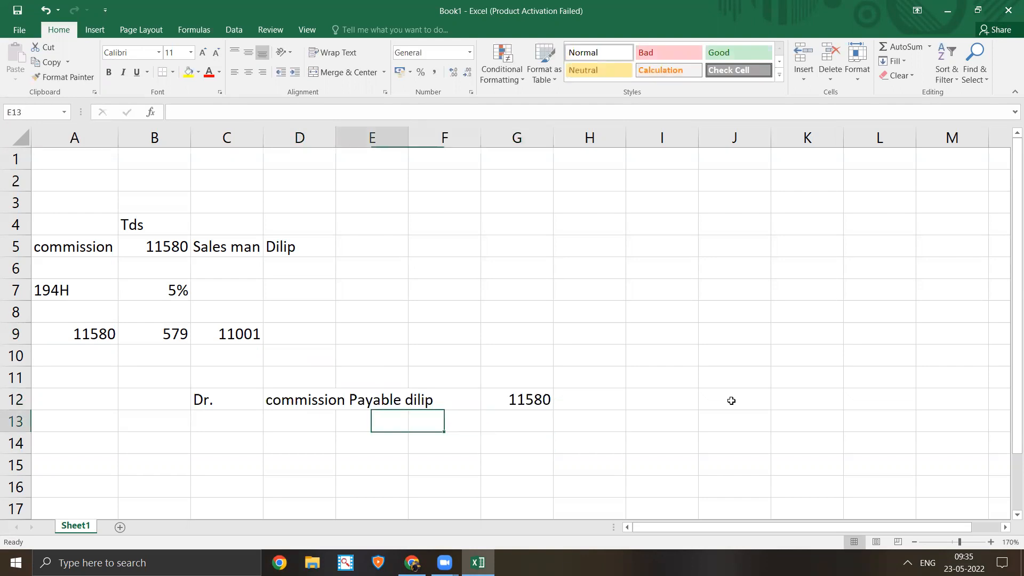
{"action": "key", "text": "Up"}
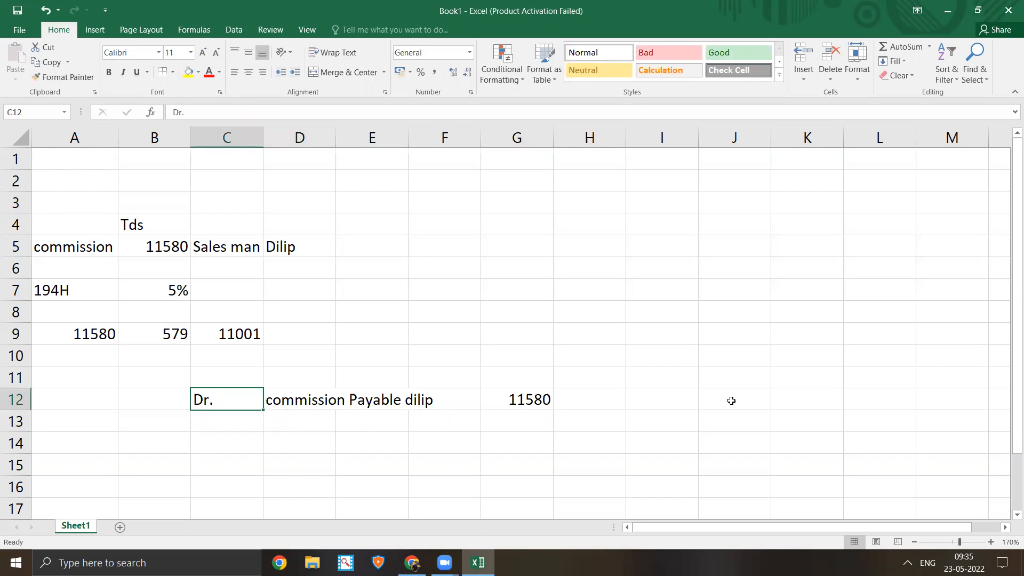
- Change C12's label to CR and put DR in C11
{"action": "type", "text": "CR"}
{"action": "key", "text": "Up"}
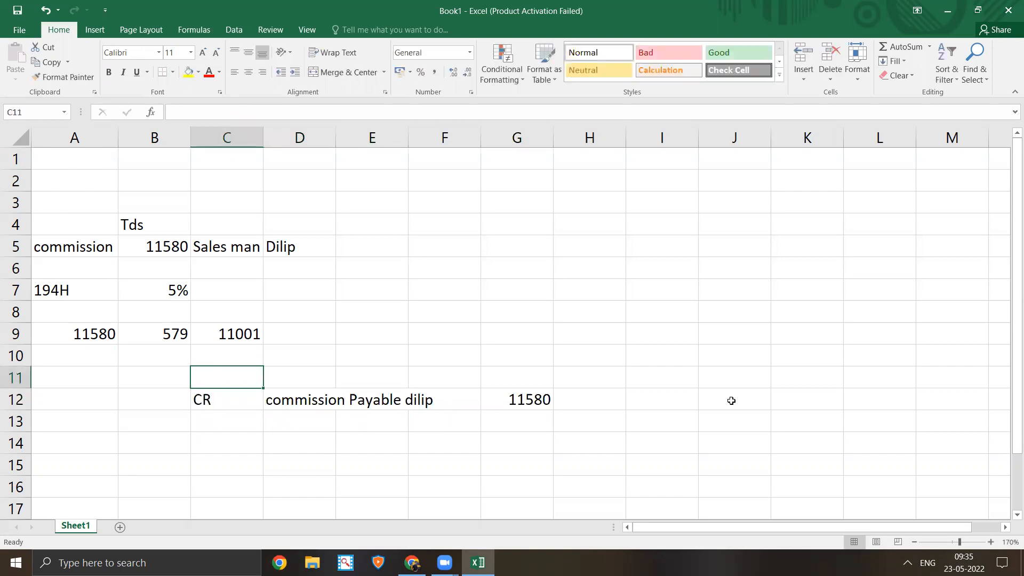
{"action": "type", "text": "DR"}
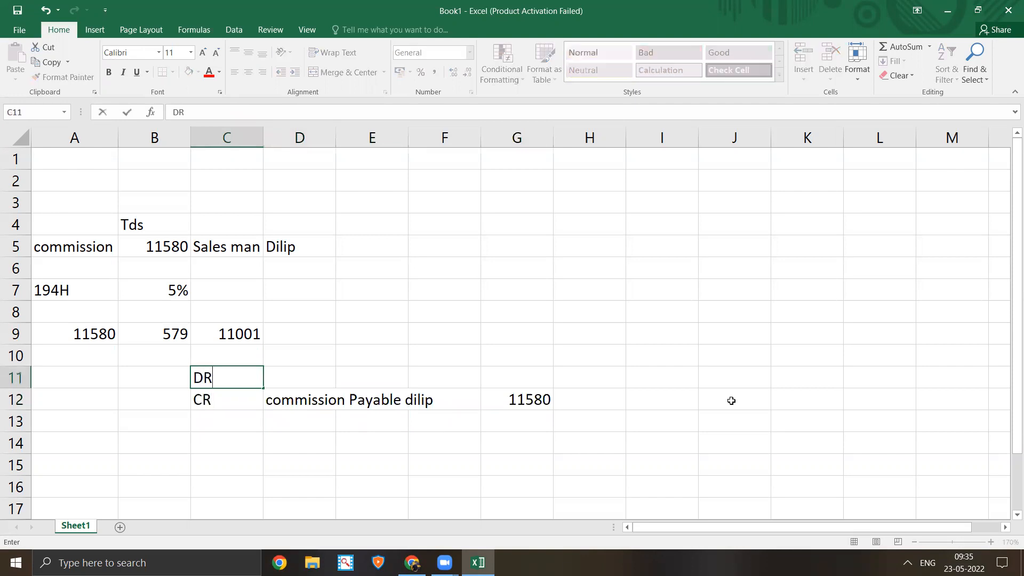
{"action": "key", "text": "Down"}
{"action": "key", "text": "Right"}
{"action": "type", "text": "0"}
{"action": "key", "text": "Right"}
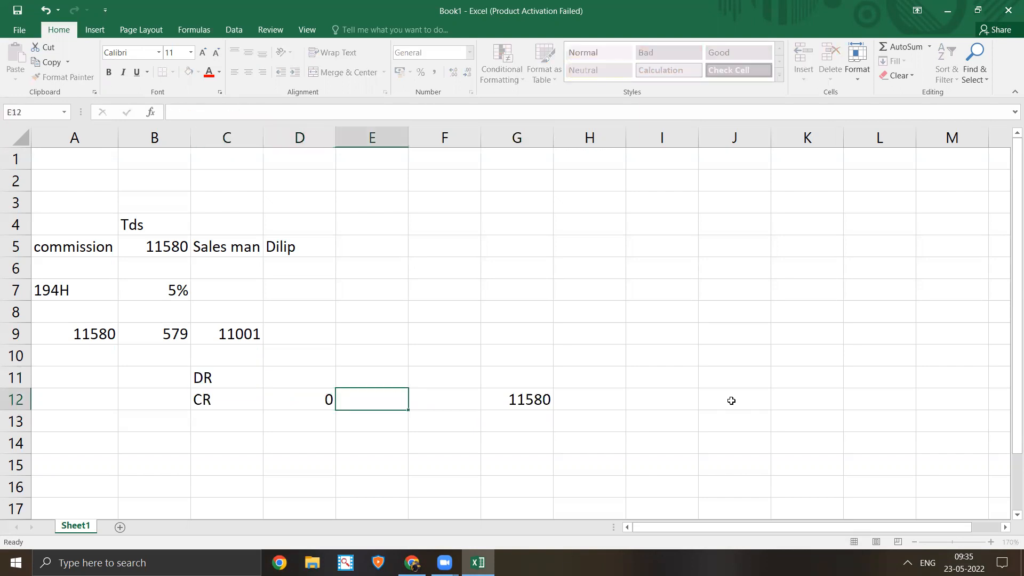
{"action": "key", "text": "ctrl+z"}
{"action": "key", "text": "Up"}
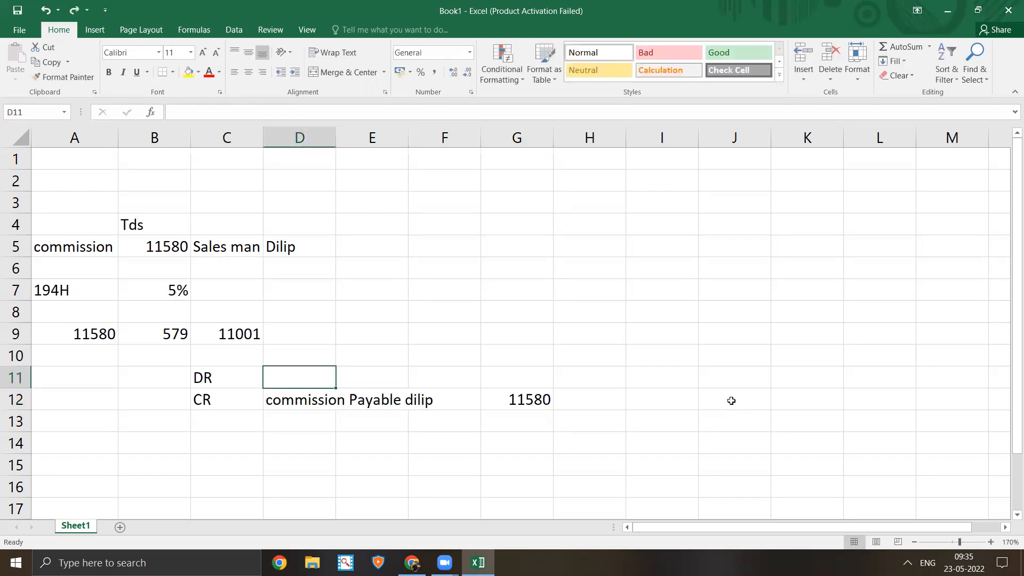
- Enter 'commission exp.' in D11 and 11580 in G11, then select C11:G12
{"action": "type", "text": "commi"}
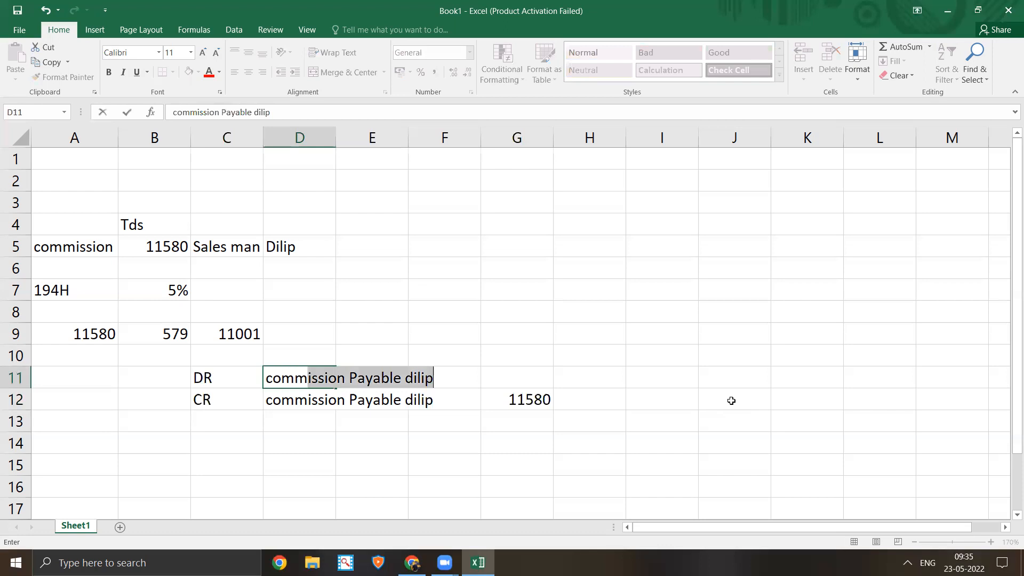
{"action": "type", "text": "sion Es"}
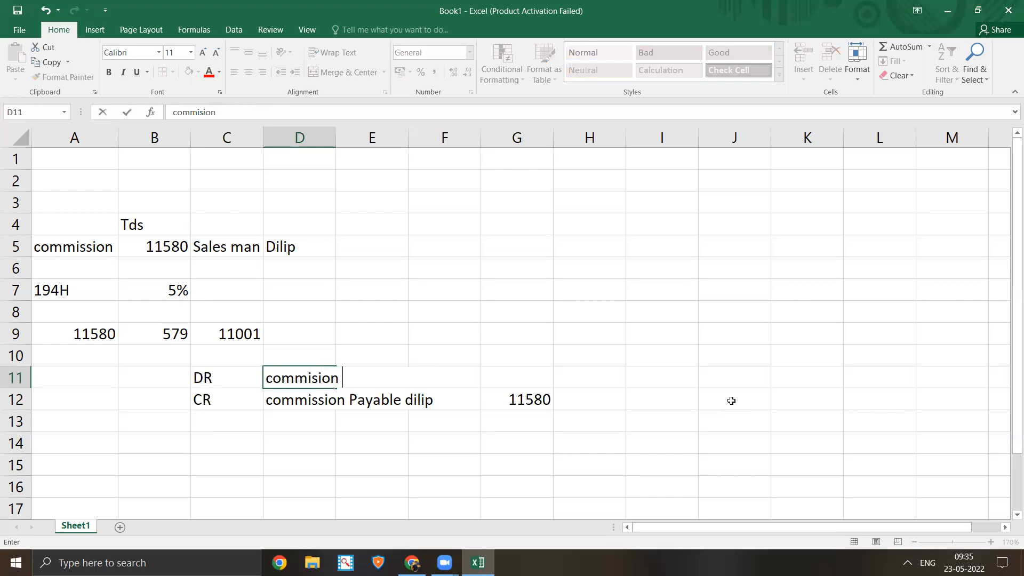
{"action": "key", "text": "BackSpace"}
{"action": "key", "text": "BackSpace"}
{"action": "key", "text": "BackSpace"}
{"action": "key", "text": "BackSpace"}
{"action": "key", "text": "BackSpace"}
{"action": "type", "text": "sion ex"}
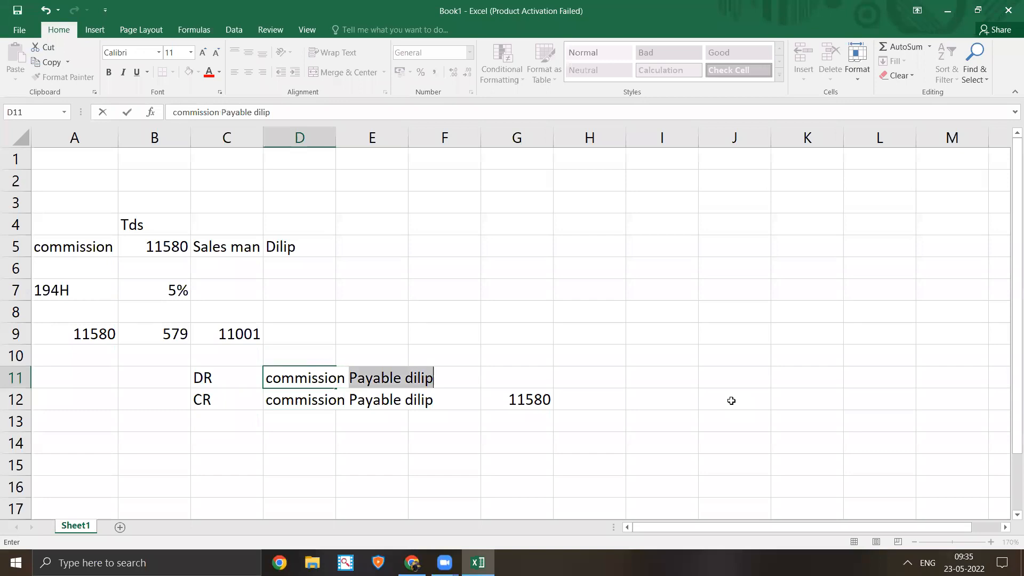
{"action": "type", "text": "p."}
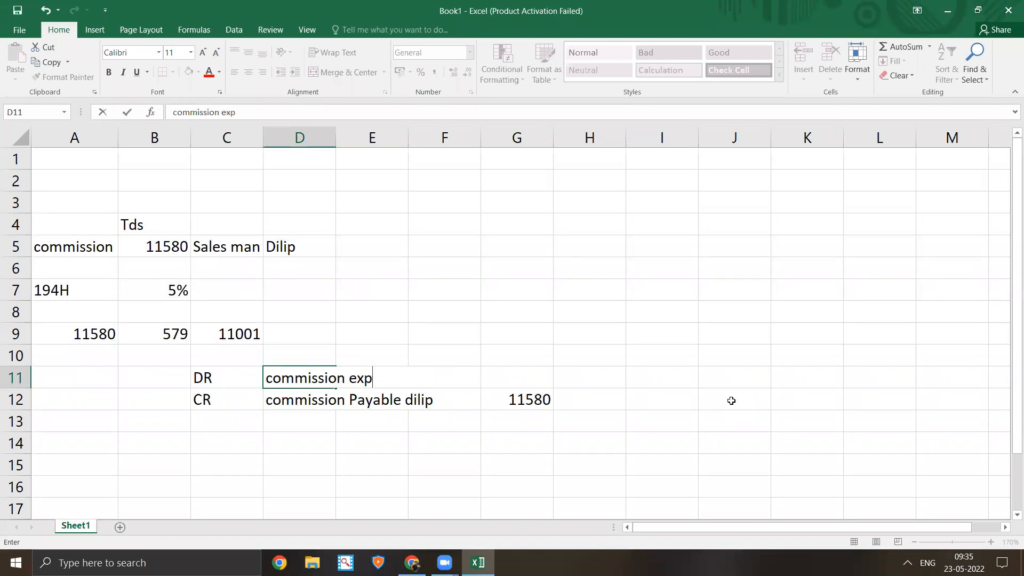
{"action": "key", "text": "Tab"}
{"action": "key", "text": "Tab"}
{"action": "key", "text": "Tab"}
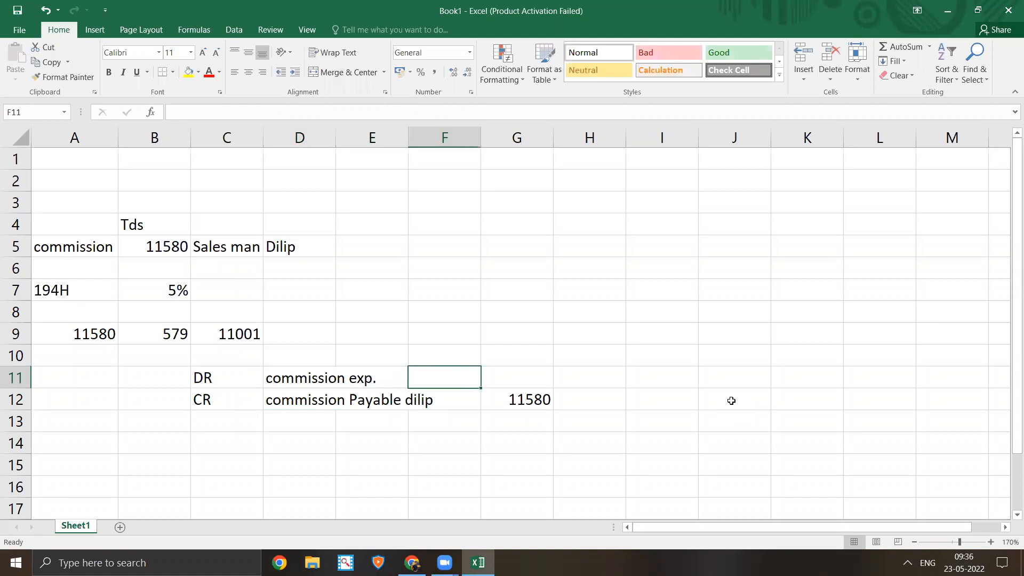
{"action": "type", "text": "11580"}
{"action": "key", "text": "Return"}
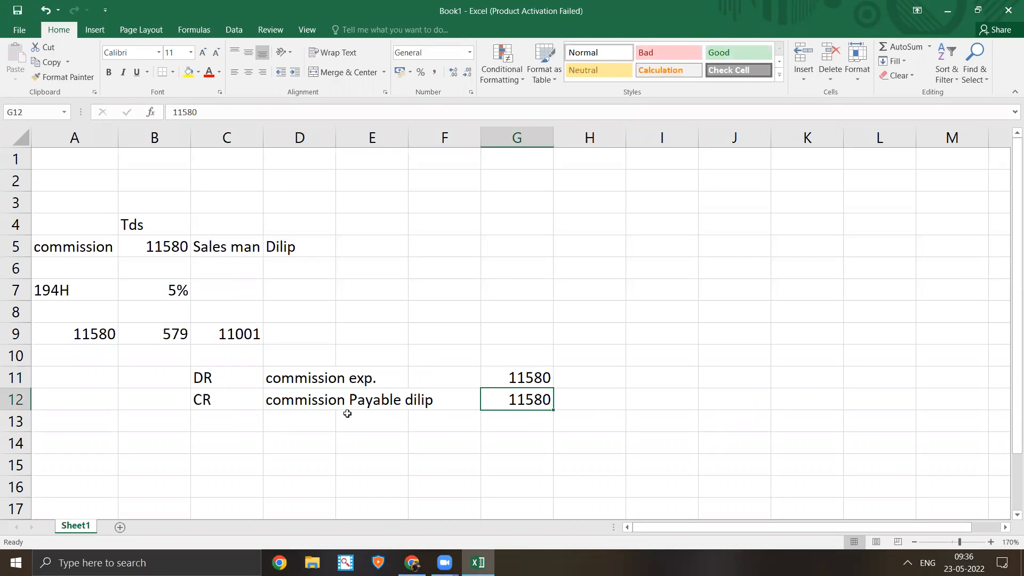
{"action": "left_click_drag", "start_coordinate": [205, 378], "coordinate": [541, 403]}
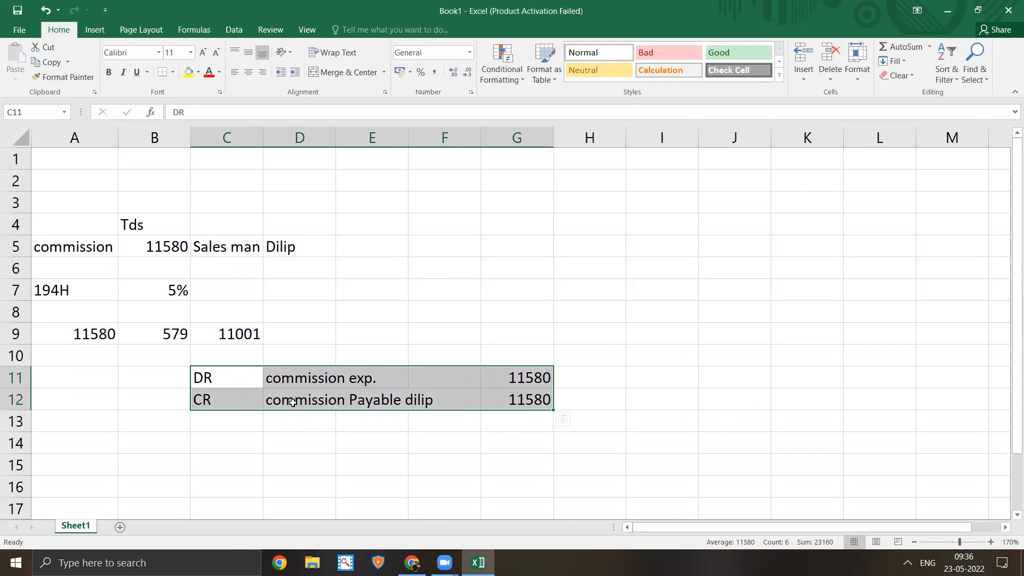
- Enter DR in C14 and copy the commission payable account name from D12 into D14
{"action": "left_click", "coordinate": [215, 442]}
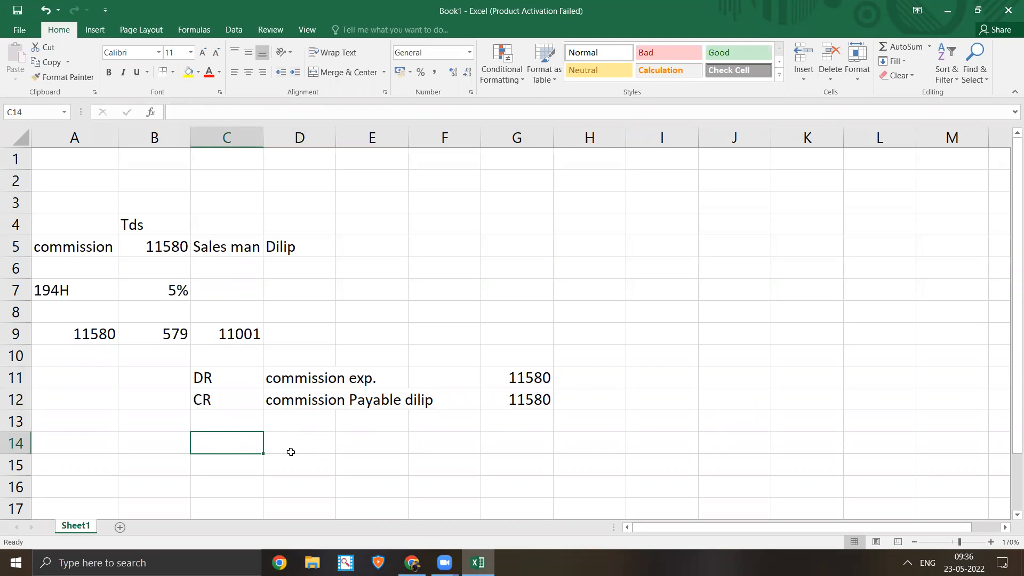
{"action": "type", "text": "DR"}
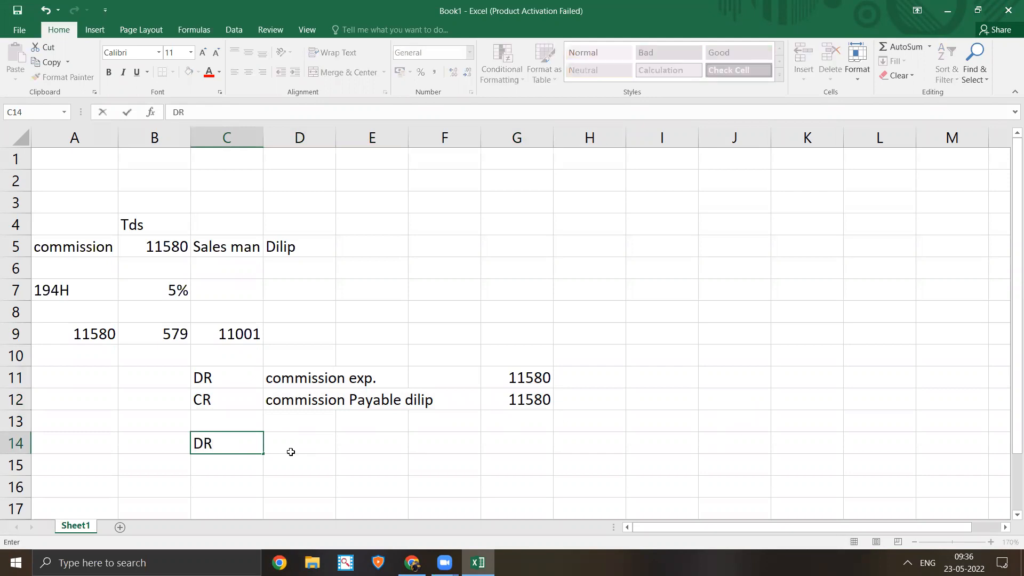
{"action": "left_click", "coordinate": [291, 452]}
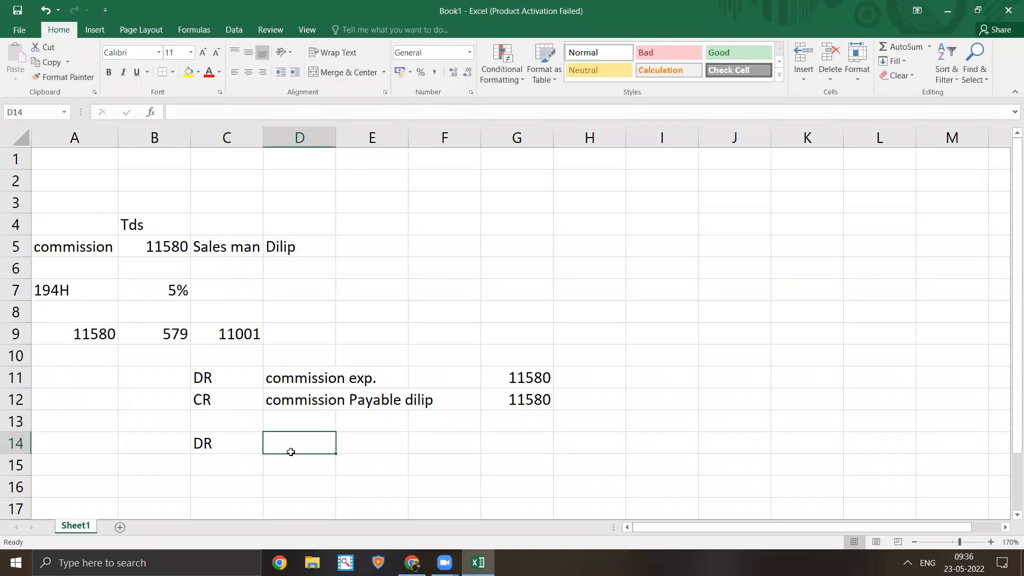
{"action": "type", "text": "Commi"}
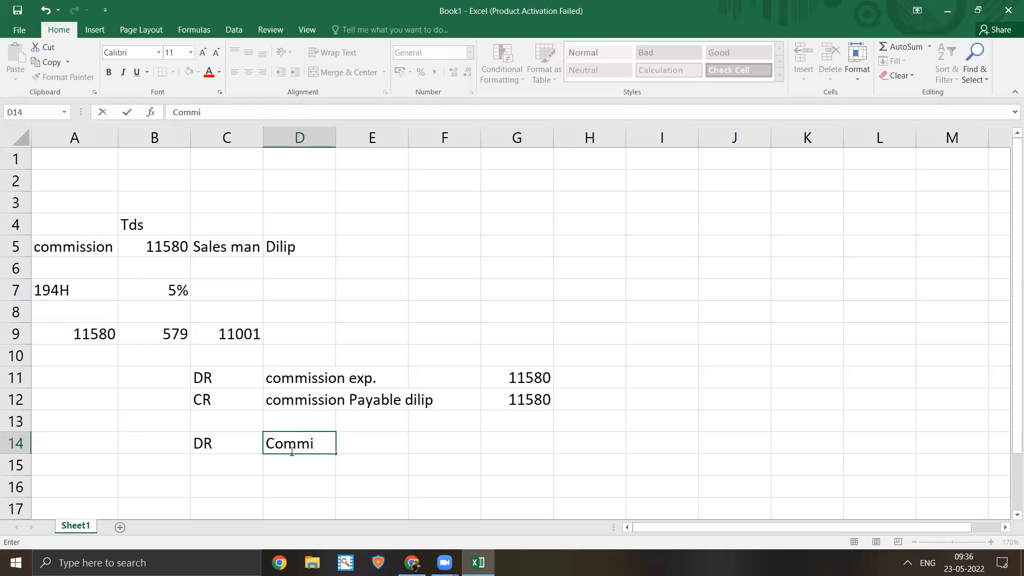
{"action": "type", "text": "ssion pay"}
{"action": "key", "text": "BackSpace"}
{"action": "key", "text": "BackSpace"}
{"action": "key", "text": "BackSpace"}
{"action": "key", "text": "BackSpace"}
{"action": "key", "text": "BackSpace"}
{"action": "key", "text": "BackSpace"}
{"action": "key", "text": "BackSpace"}
{"action": "key", "text": "BackSpace"}
{"action": "key", "text": "BackSpace"}
{"action": "key", "text": "BackSpace"}
{"action": "key", "text": "BackSpace"}
{"action": "key", "text": "BackSpace"}
{"action": "key", "text": "BackSpace"}
{"action": "key", "text": "BackSpace"}
{"action": "key", "text": "Up"}
{"action": "key", "text": "Up"}
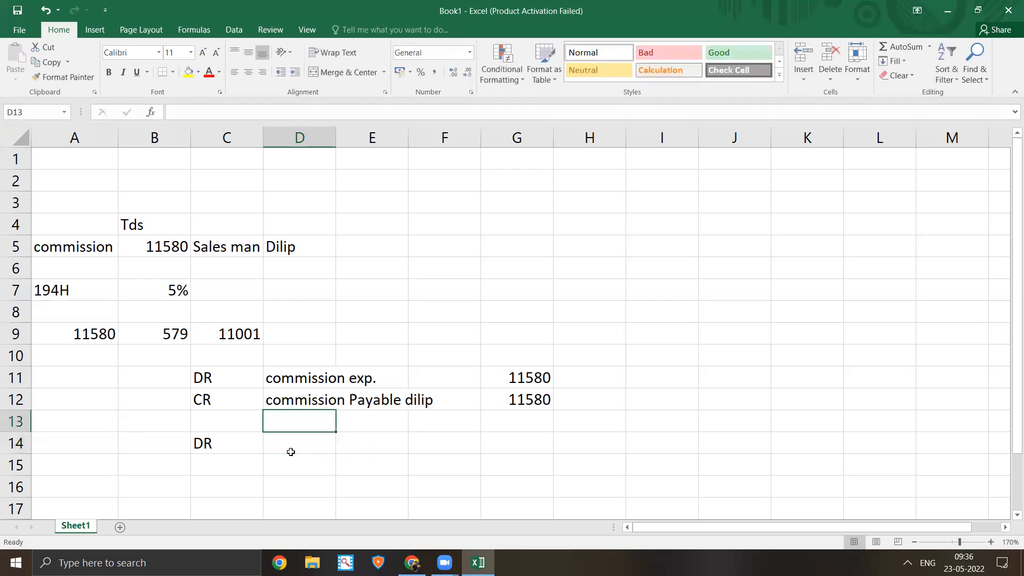
{"action": "key", "text": "ctrl+c"}
{"action": "key", "text": "Down"}
{"action": "key", "text": "Down"}
{"action": "key", "text": "Down"}
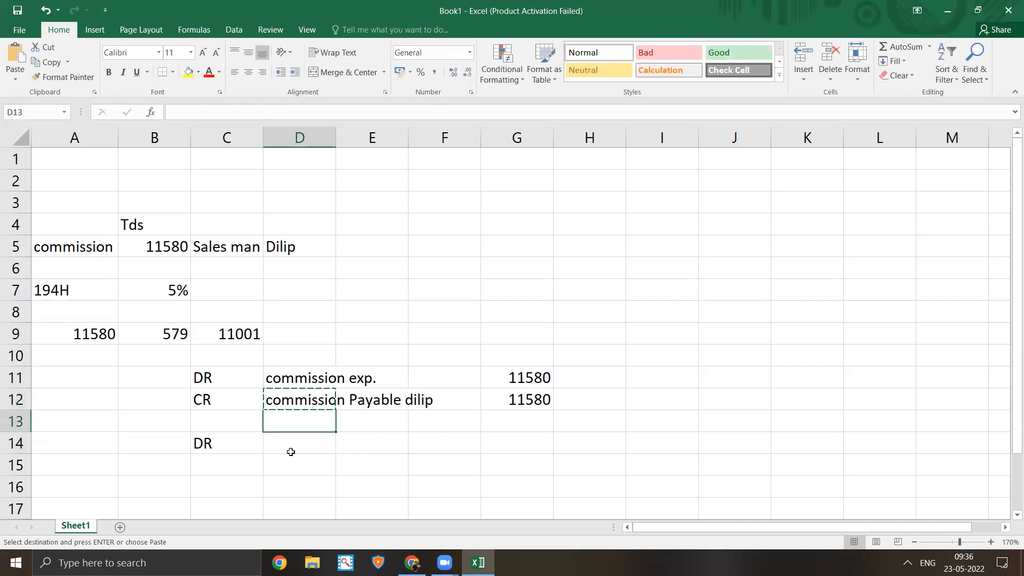
{"action": "left_click", "coordinate": [291, 452]}
{"action": "key", "text": "Return"}
- Enter the TDS amount 579 in G14
{"action": "key", "text": "Right"}
{"action": "key", "text": "Right"}
{"action": "key", "text": "Right"}
{"action": "key", "text": "Right"}
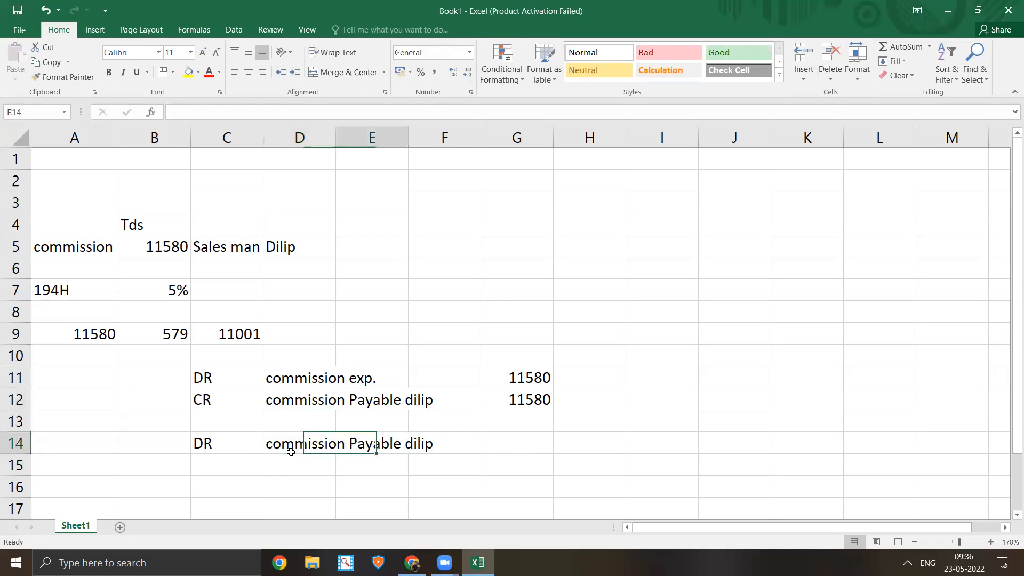
{"action": "key", "text": "Down"}
{"action": "key", "text": "Up"}
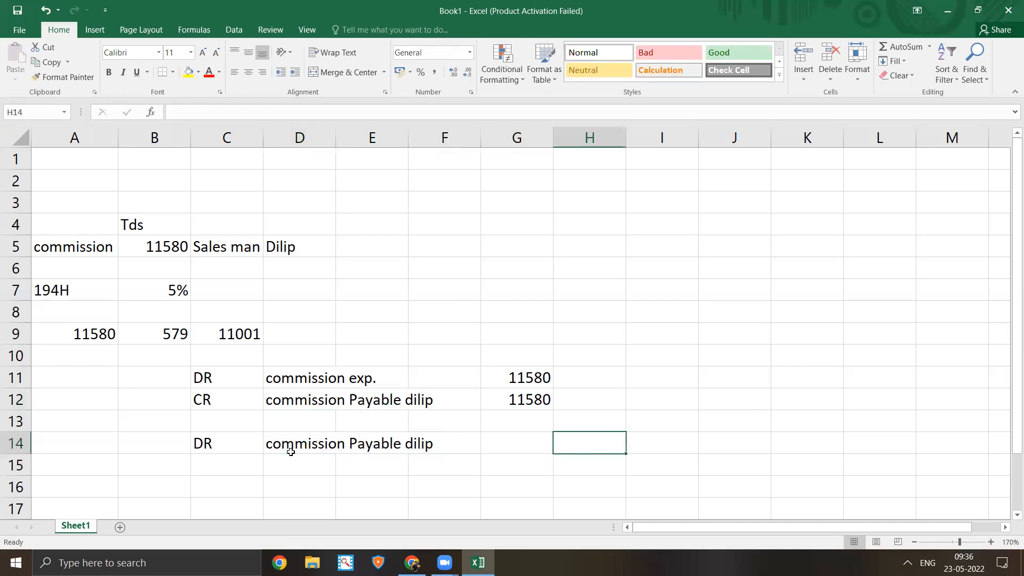
{"action": "key", "text": "Left"}
{"action": "type", "text": "79"}
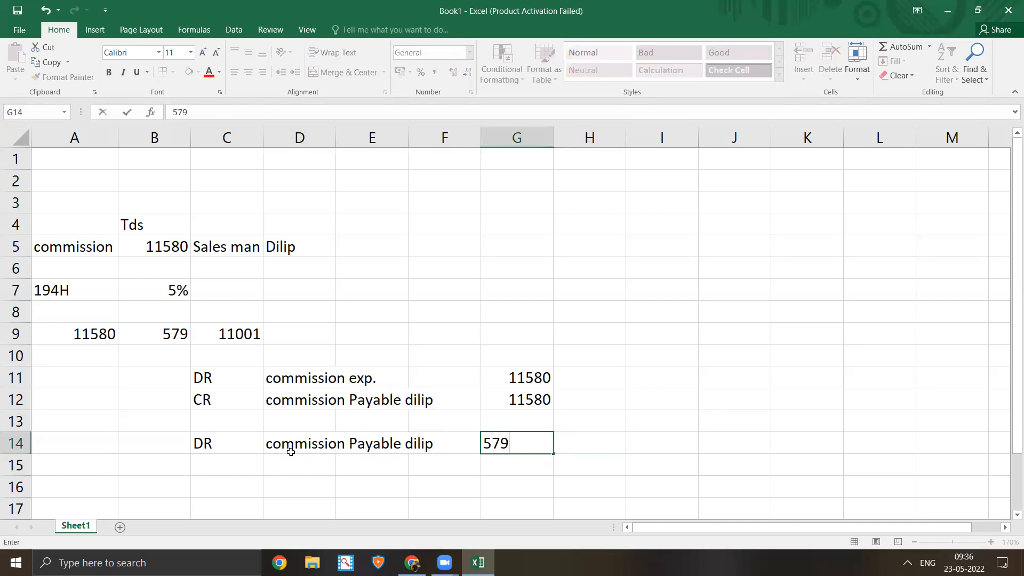
{"action": "key", "text": "Return"}
- Fill row 15 with cr., tds 94h and 579
{"action": "key", "text": "Left"}
{"action": "key", "text": "Left"}
{"action": "key", "text": "Left"}
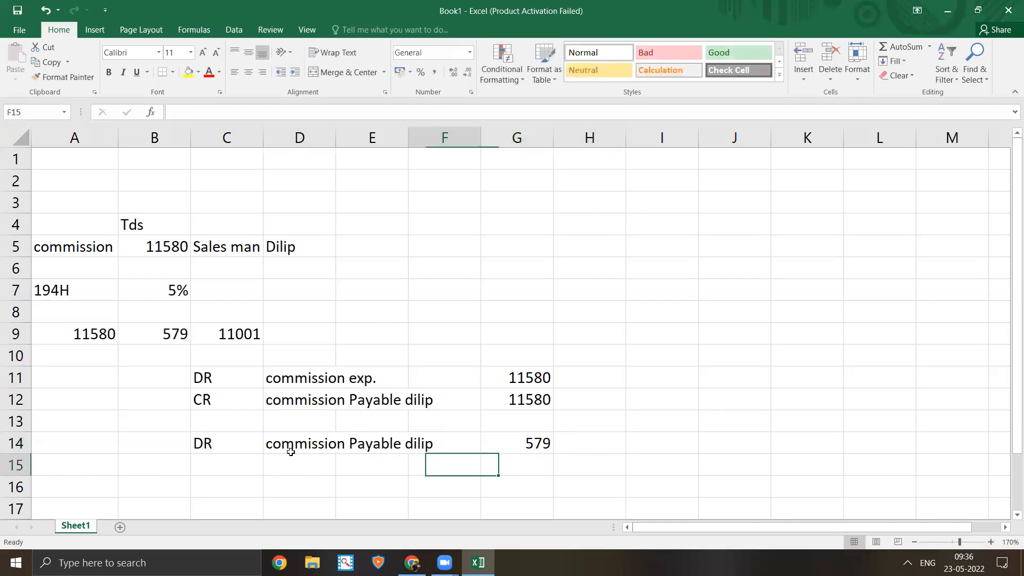
{"action": "key", "text": "Left"}
{"action": "type", "text": "cr."}
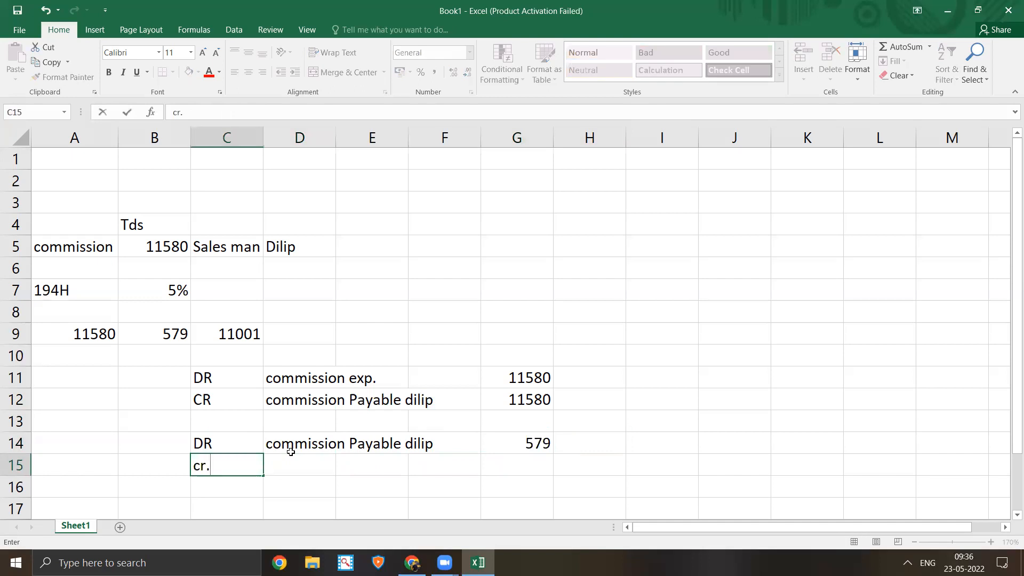
{"action": "key", "text": "Right"}
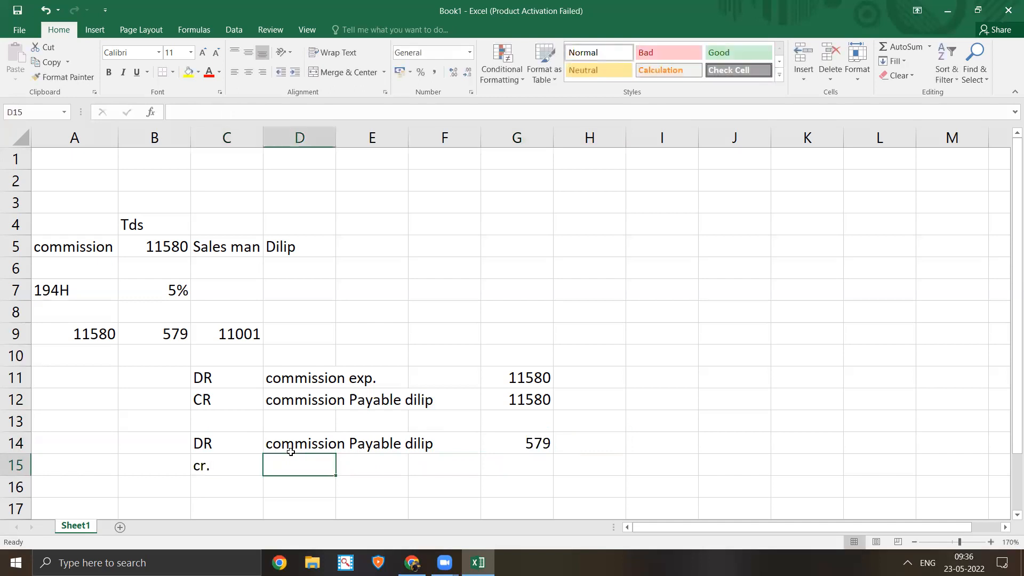
{"action": "type", "text": "tds"}
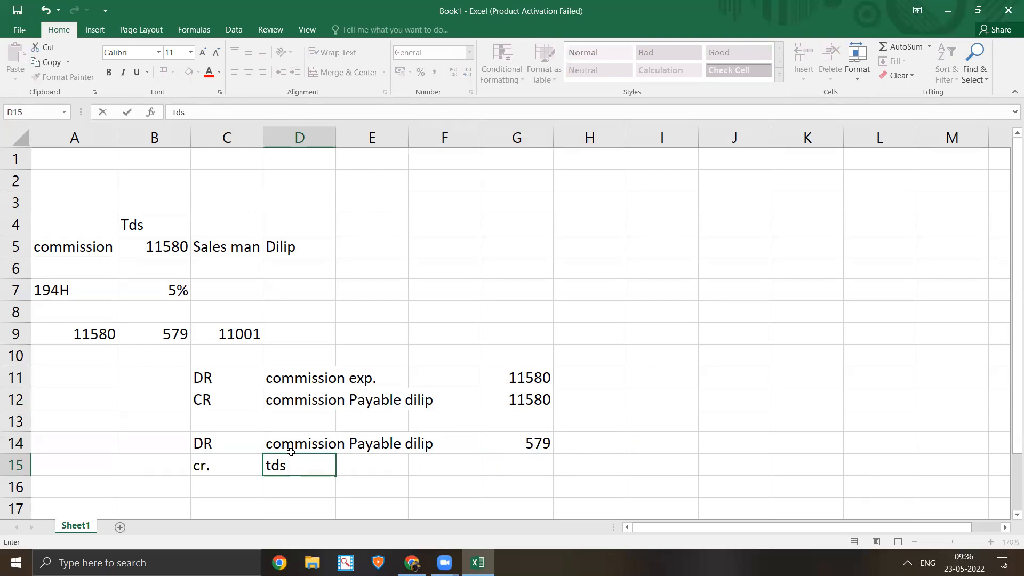
{"action": "type", "text": "94h"}
{"action": "key", "text": "Tab"}
{"action": "key", "text": "Tab"}
{"action": "key", "text": "Tab"}
{"action": "type", "text": "57"}
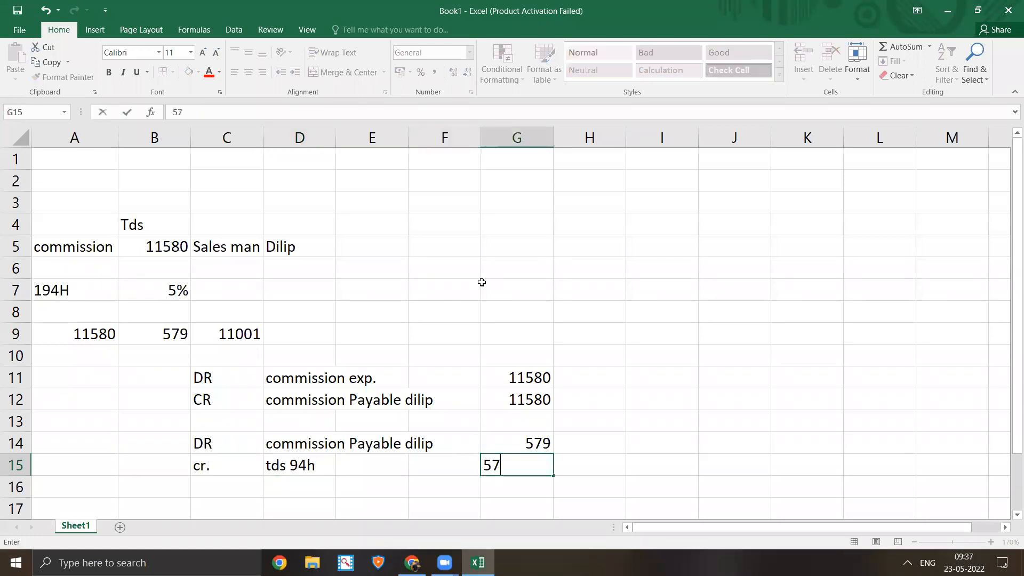
{"action": "type", "text": "9"}
{"action": "key", "text": "Return"}
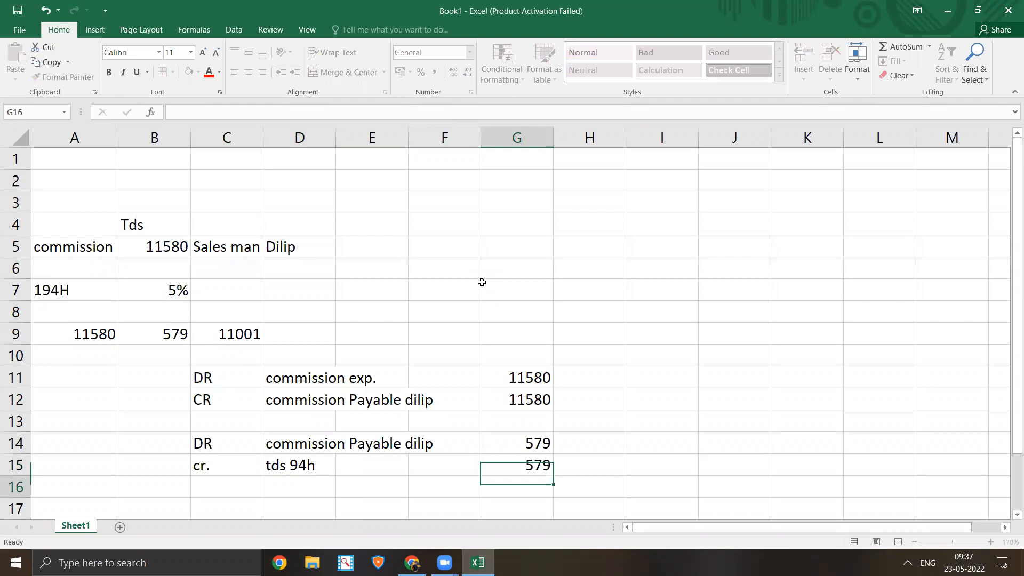
{"action": "key", "text": "Left"}
{"action": "key", "text": "Left"}
{"action": "key", "text": "Left"}
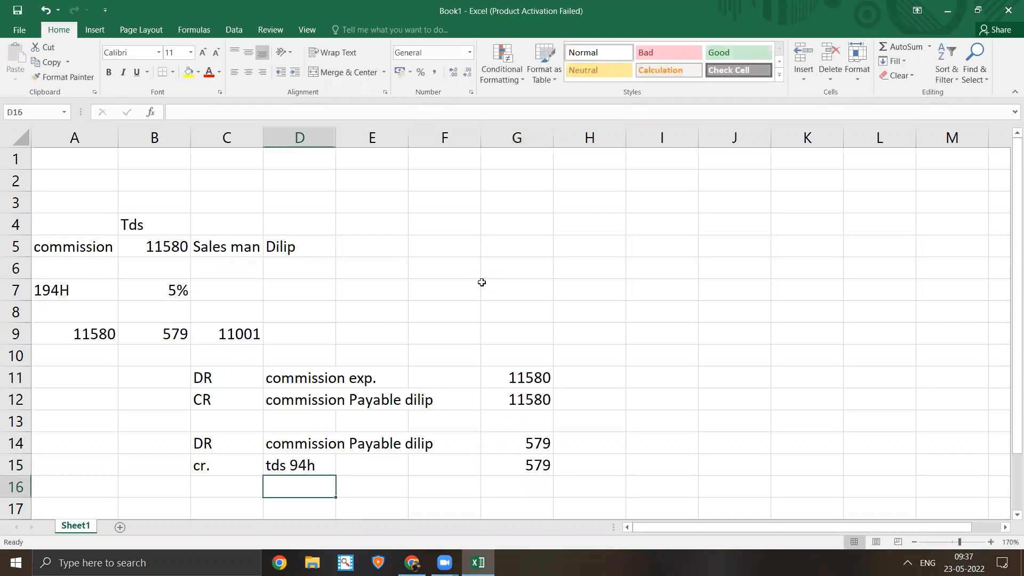
{"action": "key", "text": "Left"}
{"action": "key", "text": "Down"}
{"action": "key", "text": "Down"}
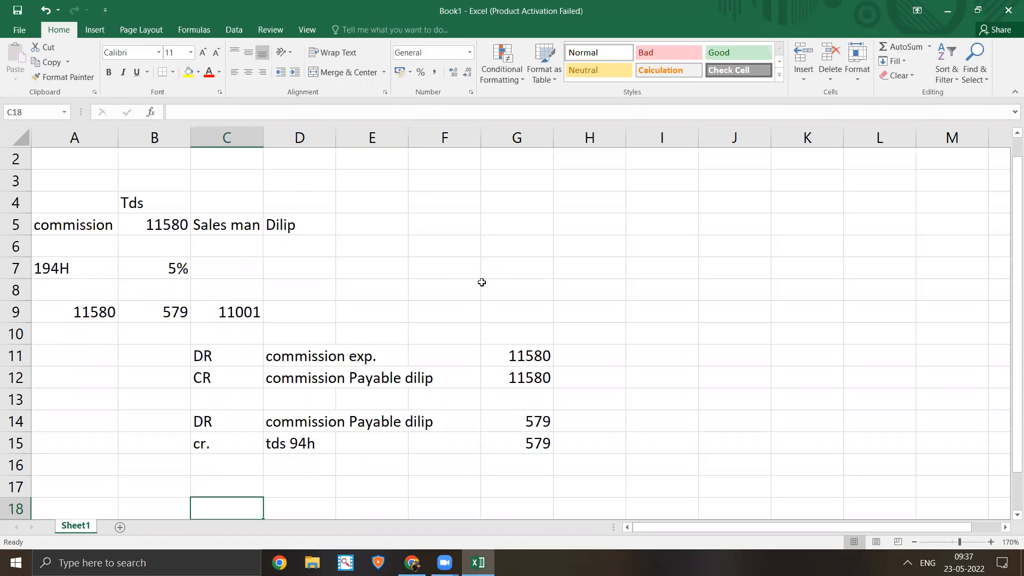
- Enter dr. in C17 and copy the commission payable account name into D17
{"action": "left_click", "coordinate": [219, 307]}
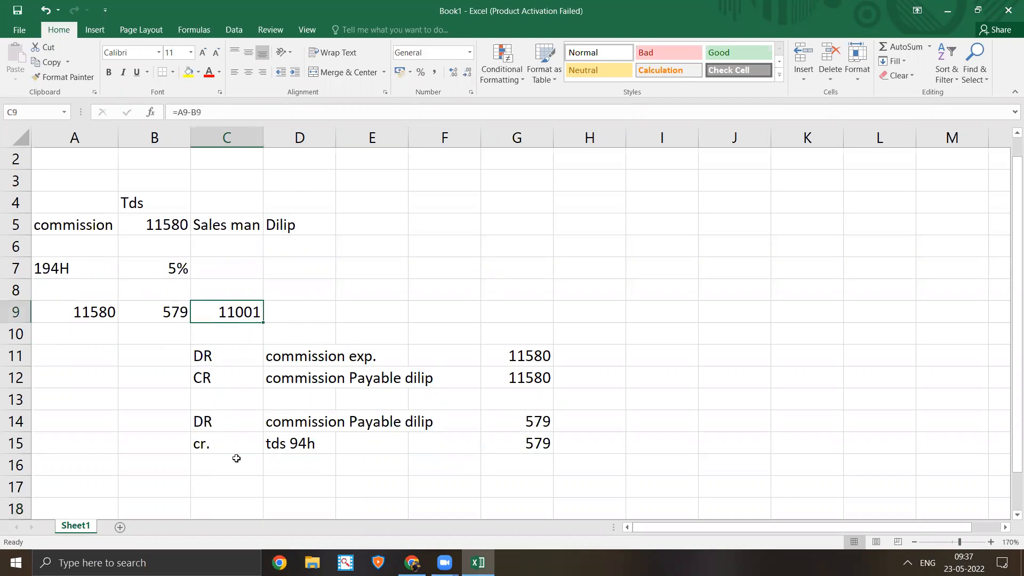
{"action": "left_click", "coordinate": [227, 487]}
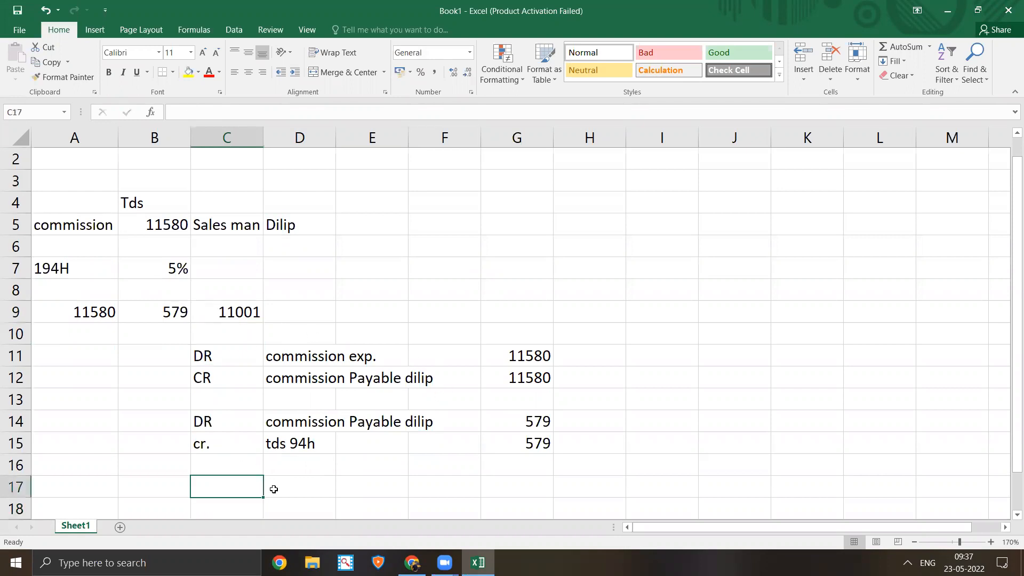
{"action": "type", "text": "dr"}
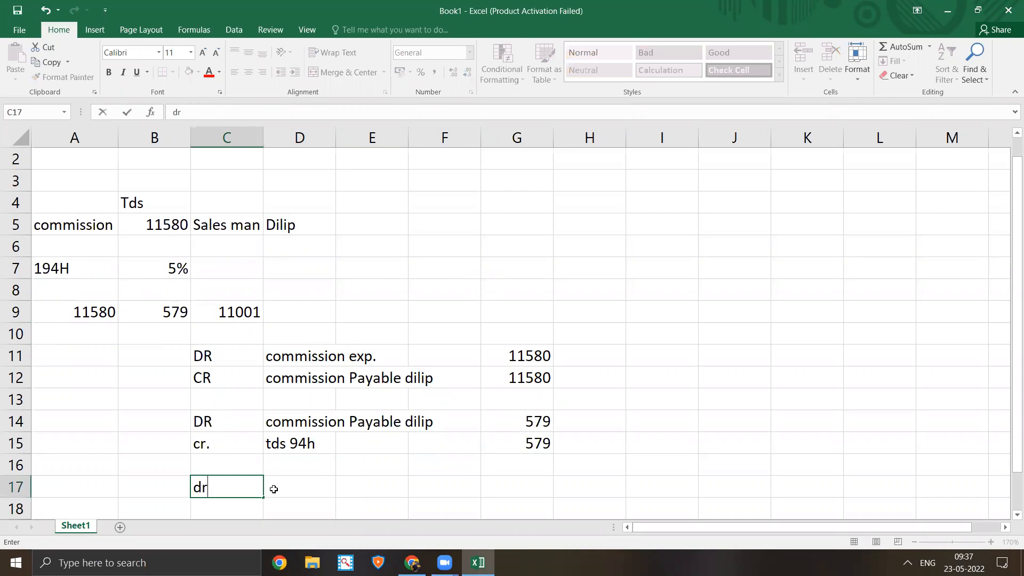
{"action": "type", "text": "."}
{"action": "key", "text": "Up"}
{"action": "key", "text": "Up"}
{"action": "key", "text": "Up"}
{"action": "key", "text": "Up"}
{"action": "key", "text": "Up"}
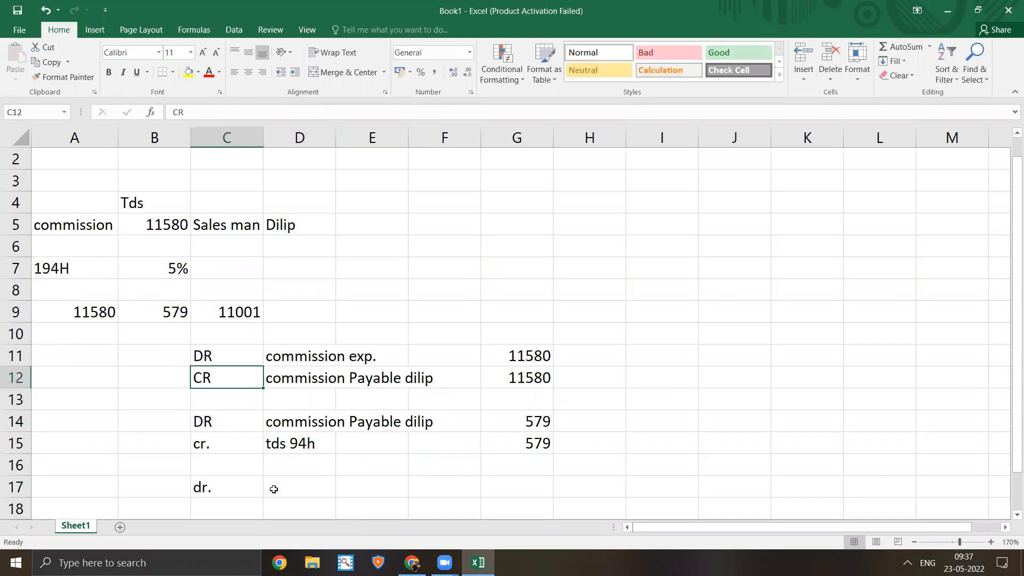
{"action": "key", "text": "Right"}
{"action": "key", "text": "ctrl+c"}
{"action": "key", "text": "Down"}
{"action": "key", "text": "Down"}
{"action": "key", "text": "Down"}
{"action": "key", "text": "Down"}
{"action": "key", "text": "Down"}
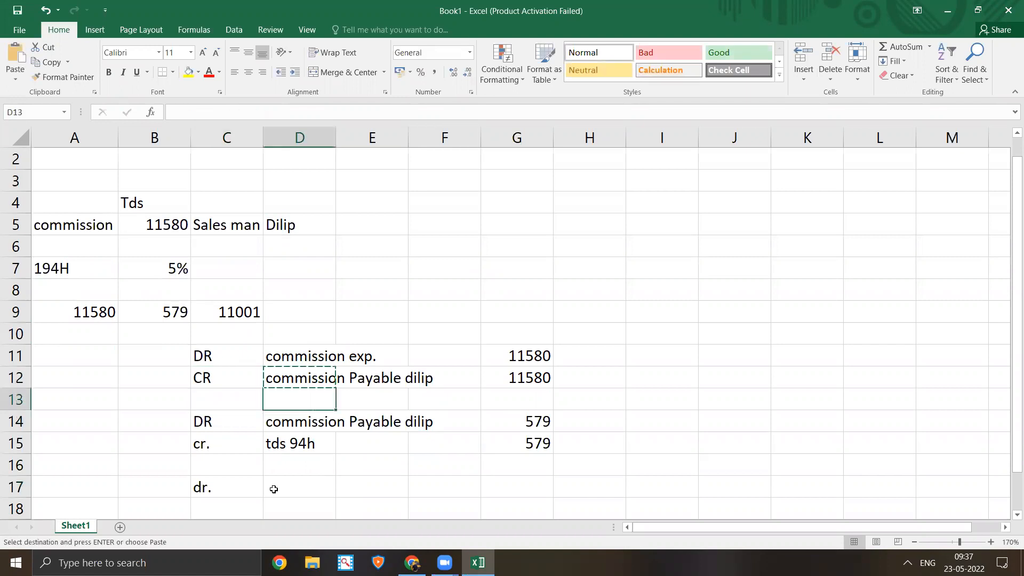
{"action": "key", "text": "Return"}
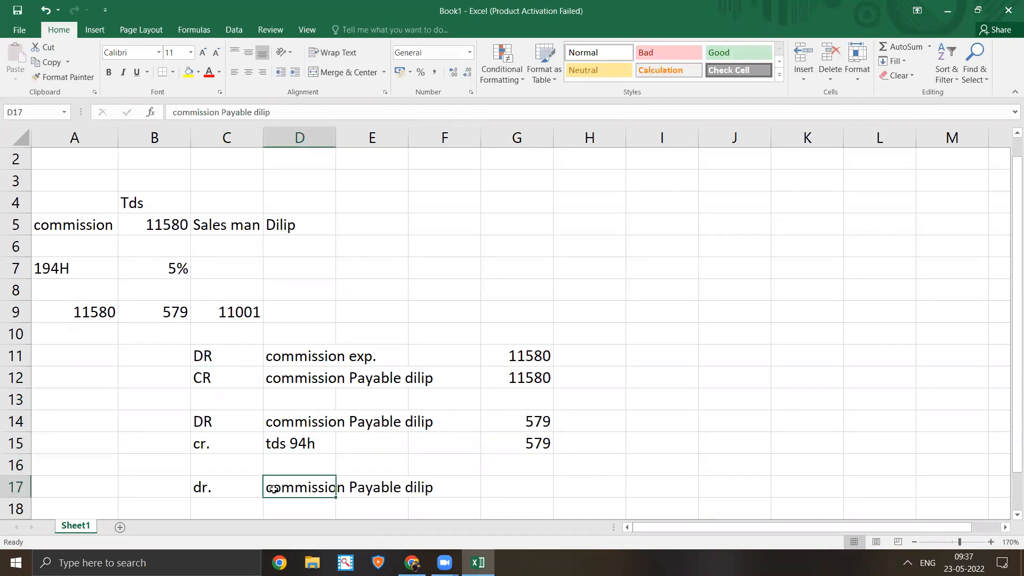
{"action": "key", "text": "Right"}
{"action": "key", "text": "Right"}
{"action": "key", "text": "Right"}
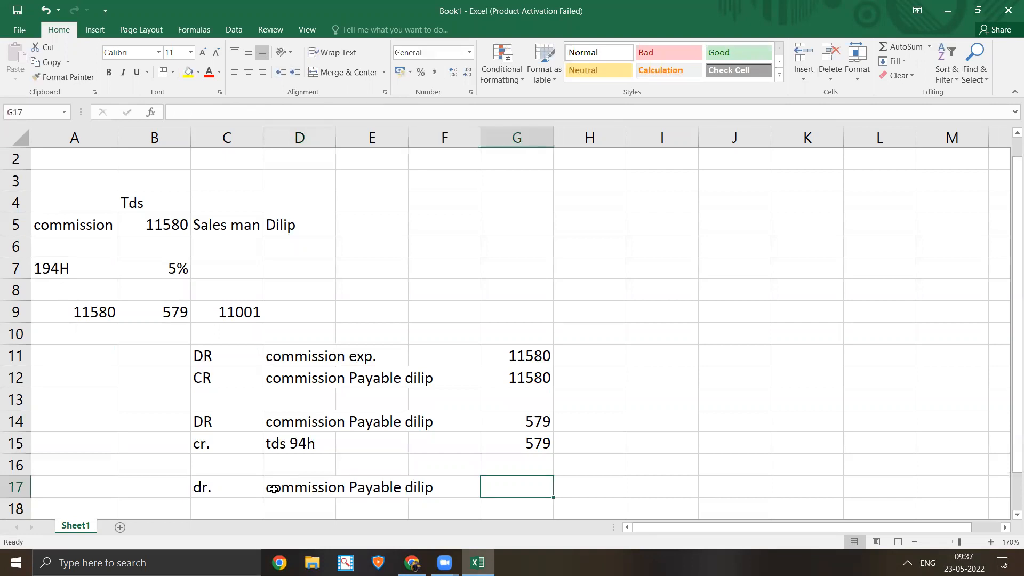
- Enter the net payment 11001 in G17
{"action": "left_click_drag", "start_coordinate": [209, 421], "coordinate": [538, 446]}
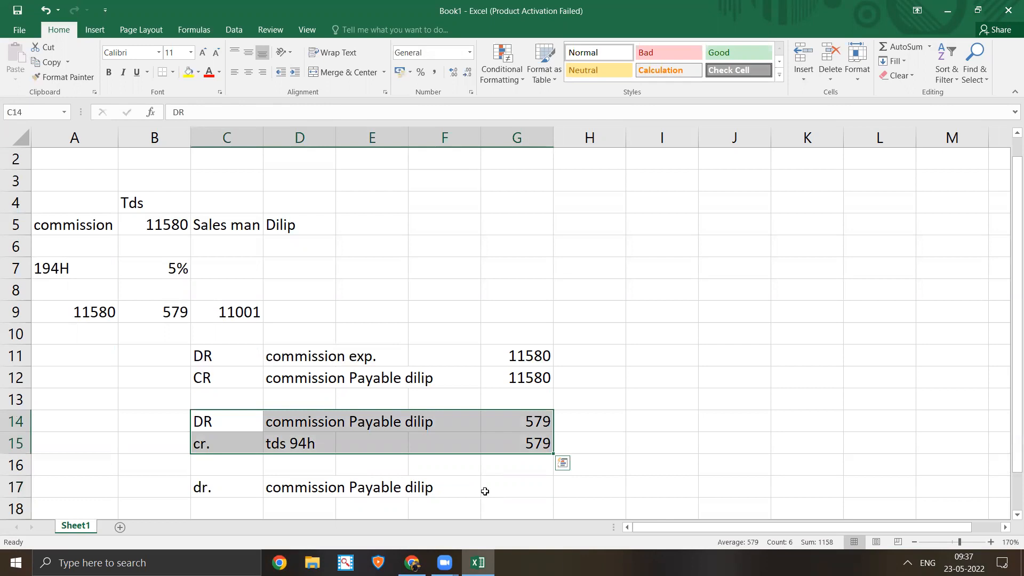
{"action": "left_click", "coordinate": [477, 489]}
{"action": "left_click", "coordinate": [513, 481]}
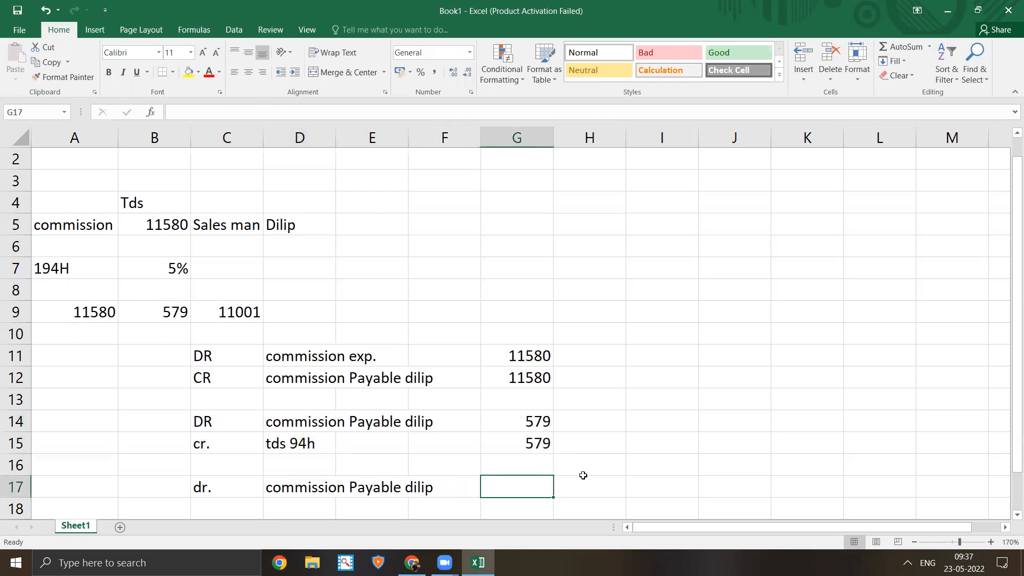
{"action": "type", "text": "11001"}
{"action": "key", "text": "Return"}
- Fill row 18 with cr., sbi A/c and 11001
{"action": "key", "text": "Left"}
{"action": "key", "text": "Left"}
{"action": "key", "text": "Left"}
{"action": "key", "text": "Left"}
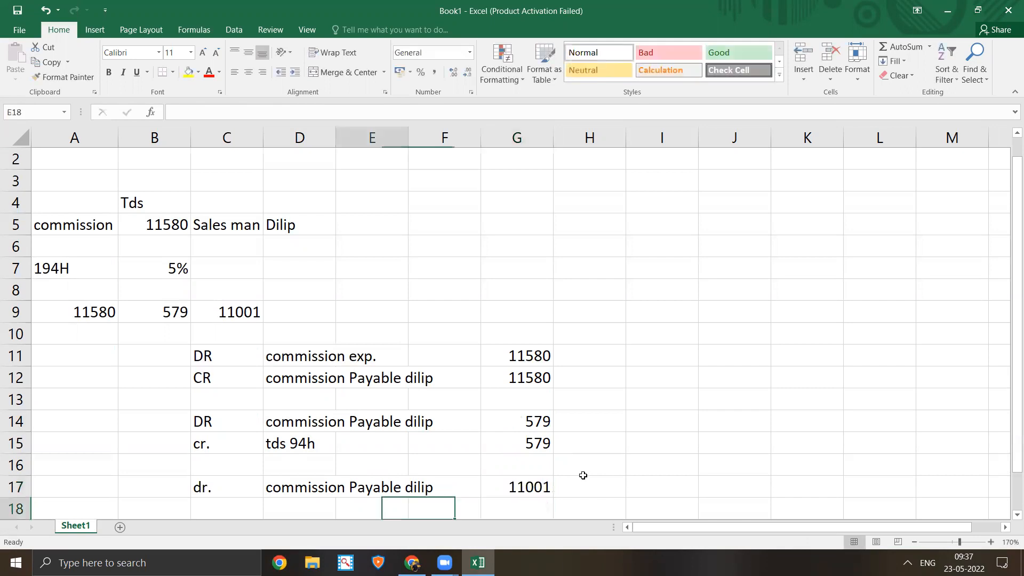
{"action": "type", "text": "cr."}
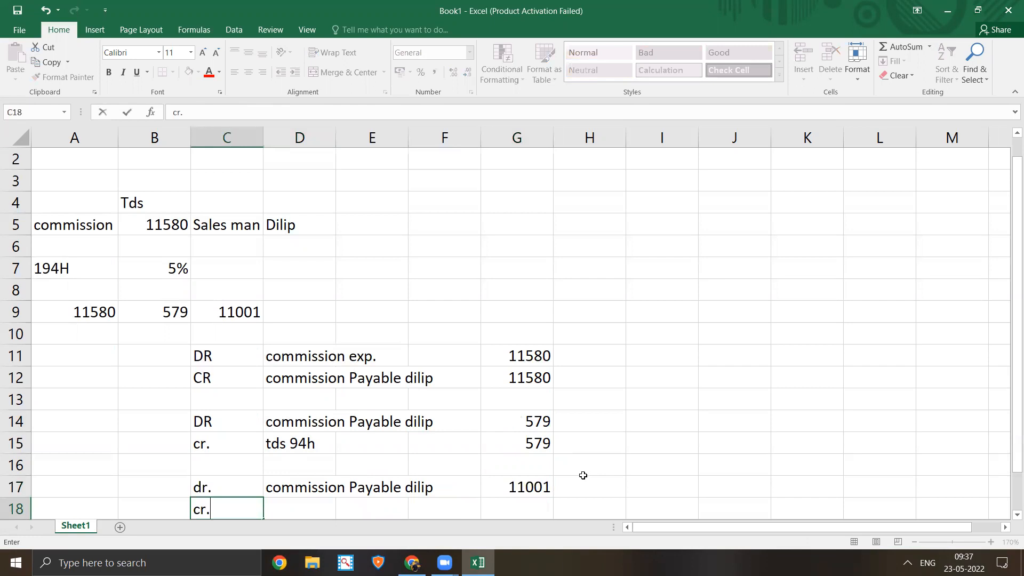
{"action": "key", "text": "Right"}
{"action": "type", "text": "sbi"}
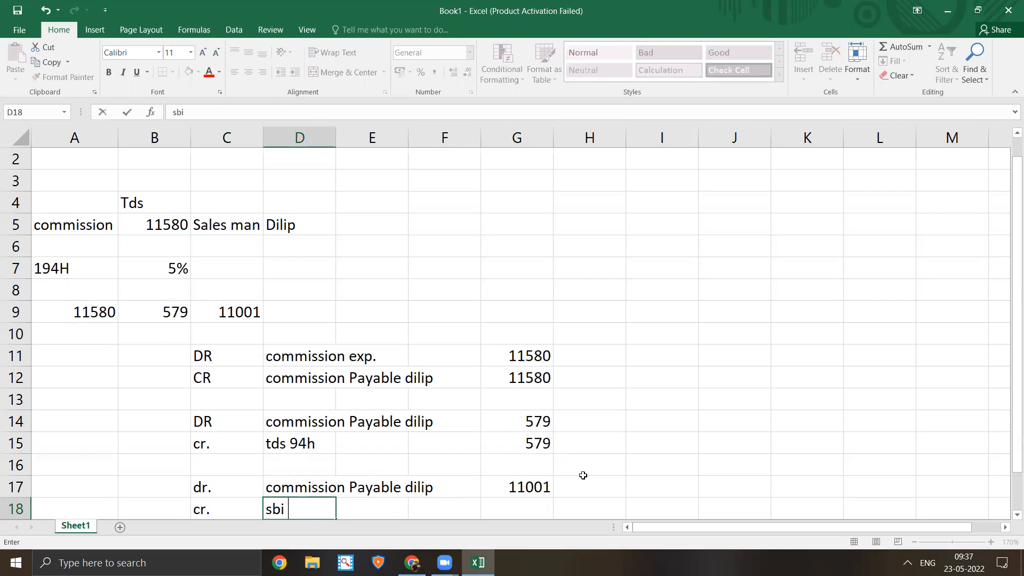
{"action": "type", "text": "  Ac/"}
{"action": "key", "text": "BackSpace"}
{"action": "key", "text": "BackSpace"}
{"action": "type", "text": "c"}
{"action": "key", "text": "BackSpace"}
{"action": "type", "text": "/c"}
{"action": "key", "text": "Right"}
{"action": "key", "text": "Right"}
{"action": "key", "text": "Right"}
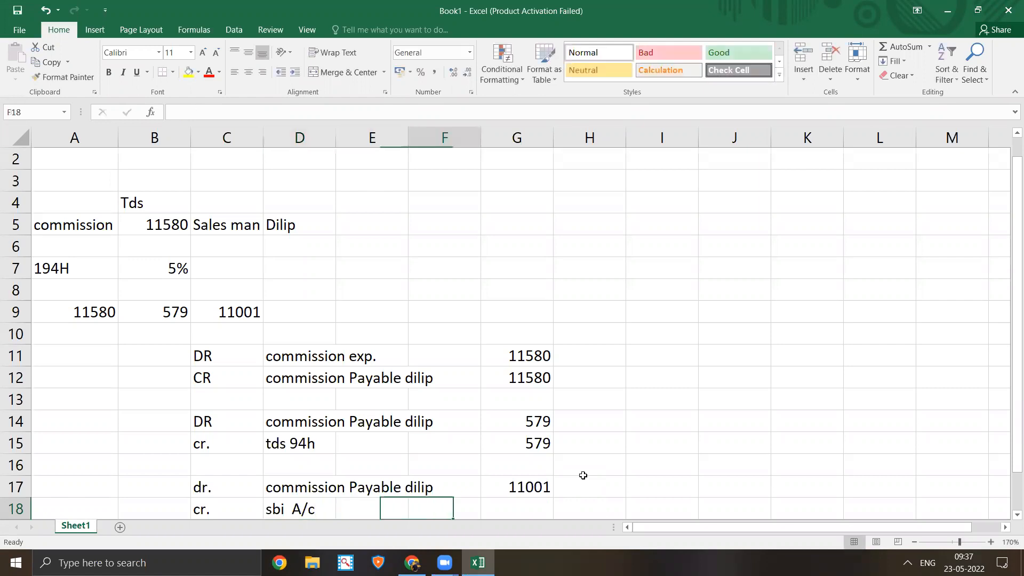
{"action": "type", "text": "1100"}
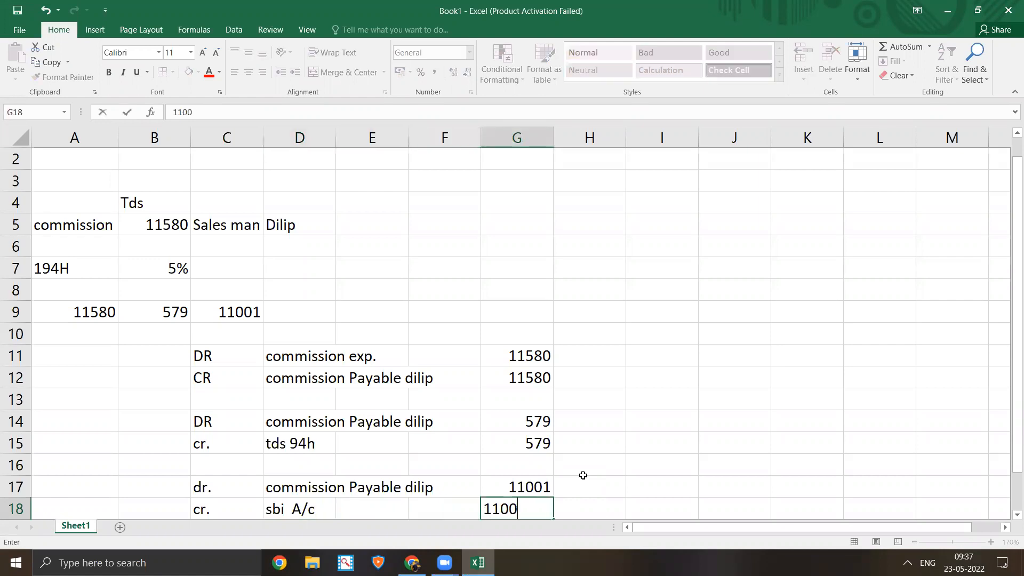
{"action": "type", "text": "1"}
{"action": "key", "text": "Return"}
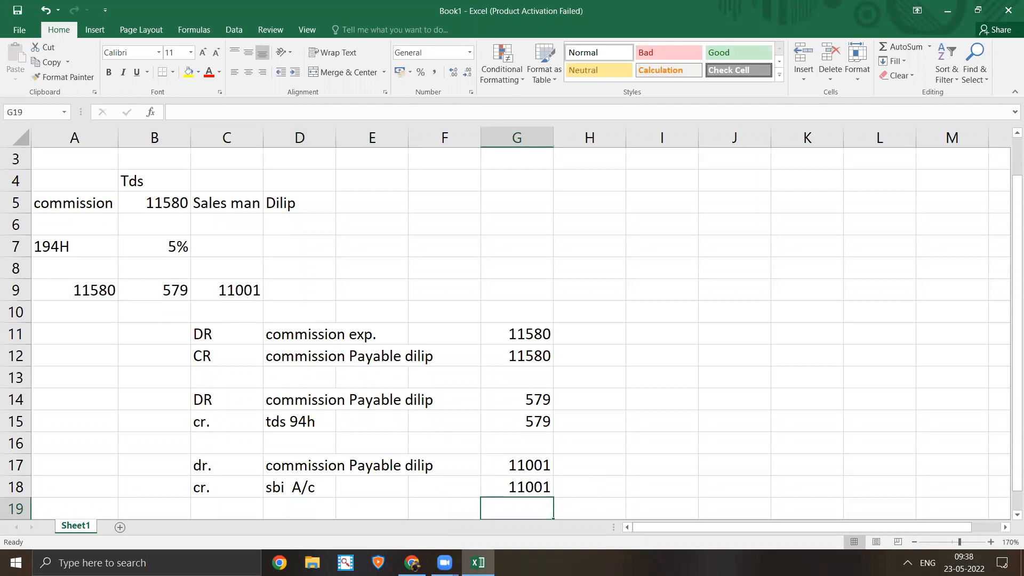
- Bring up the Zoom sign-in window and minimize it
{"action": "mouse_move", "coordinate": [445, 562]}
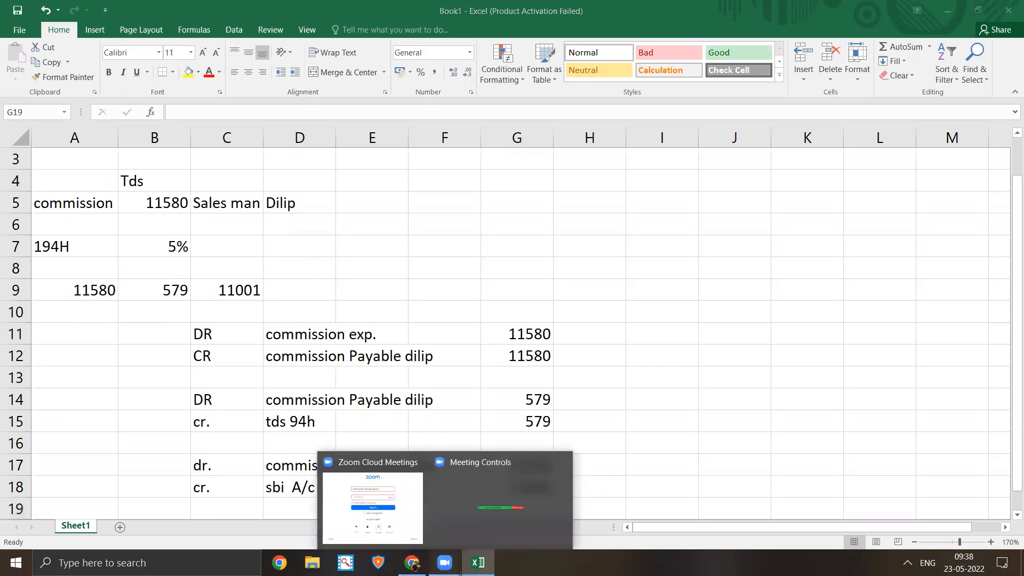
{"action": "left_click", "coordinate": [481, 532]}
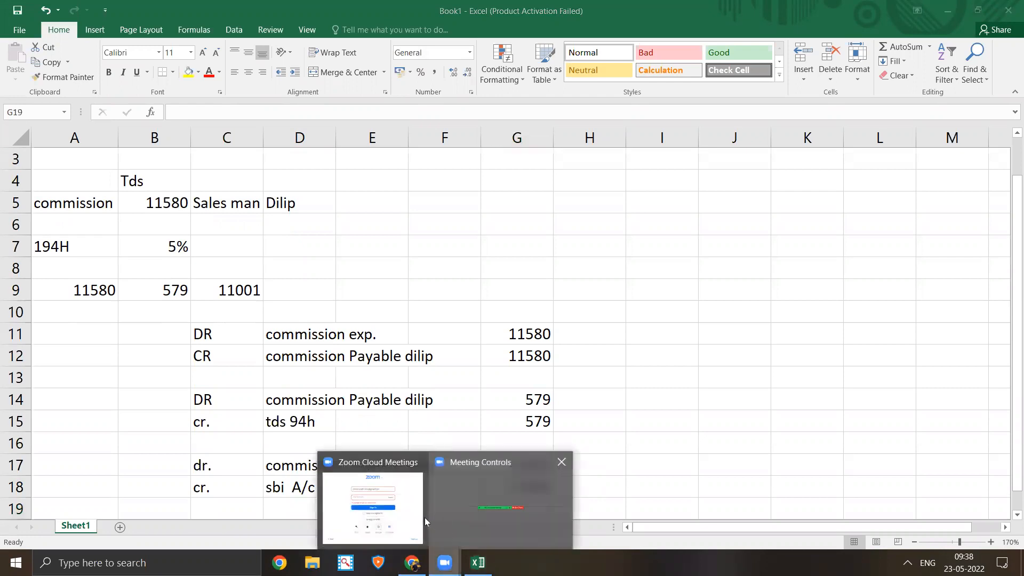
{"action": "left_click", "coordinate": [425, 518]}
{"action": "left_click", "coordinate": [500, 524]}
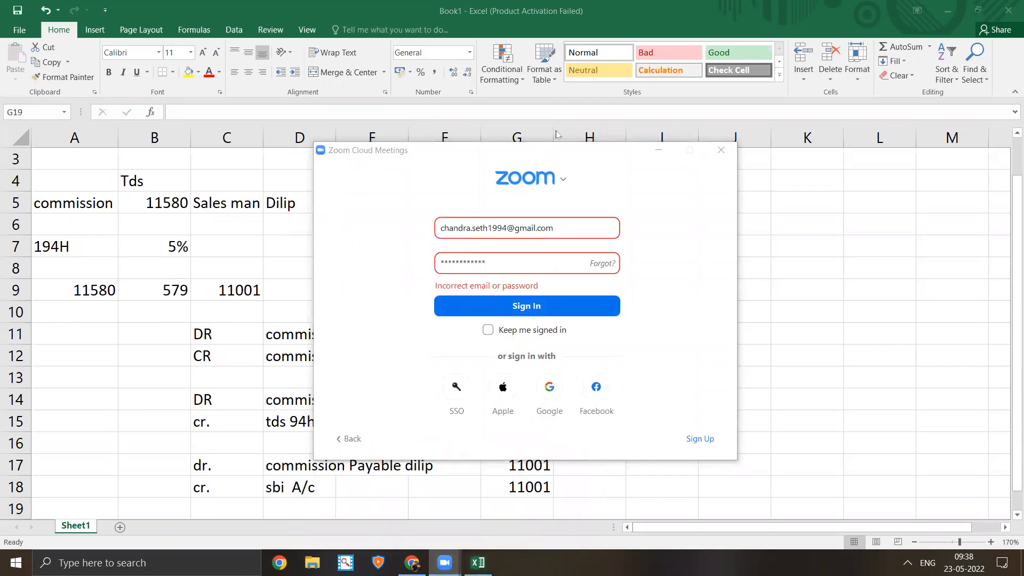
{"action": "left_click", "coordinate": [659, 150]}
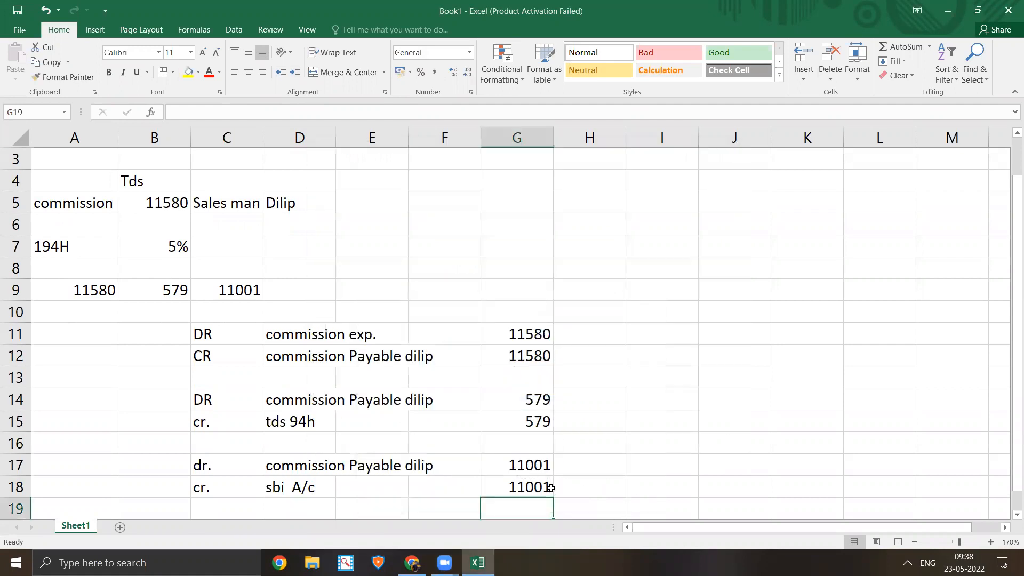
- Select the journal area A4:H26, then go to Chrome's Pay Tax Online tab
{"action": "left_click_drag", "start_coordinate": [68, 181], "coordinate": [589, 488]}
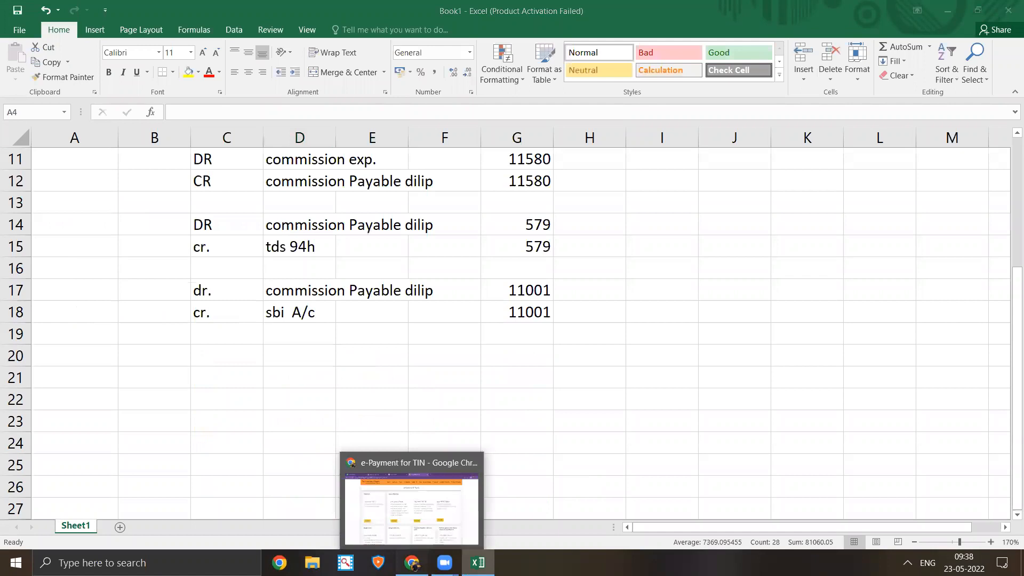
{"action": "left_click", "coordinate": [411, 563]}
{"action": "key", "text": "ctrl+shift+Tab"}
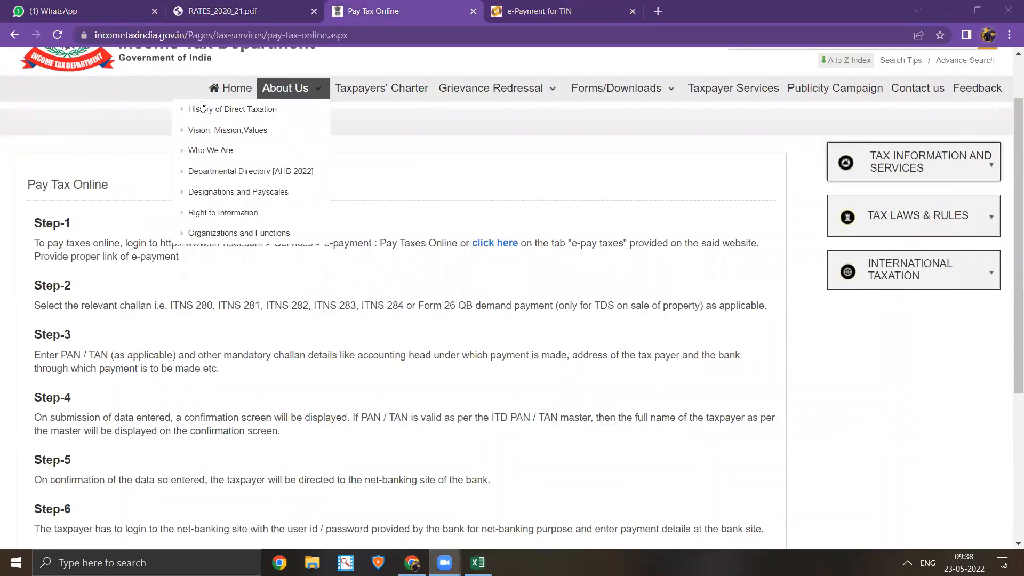
- Go back to the Tax Deducted at Source page and open the TDS rates table
{"action": "left_click", "coordinate": [15, 35]}
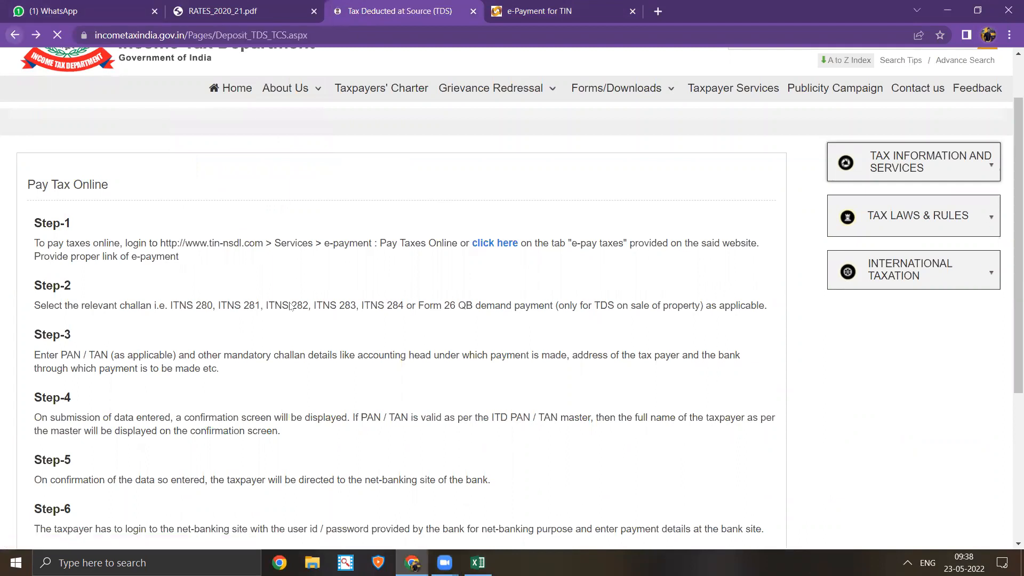
{"action": "scroll", "coordinate": [122, 292], "scroll_direction": "up", "scroll_amount": 2}
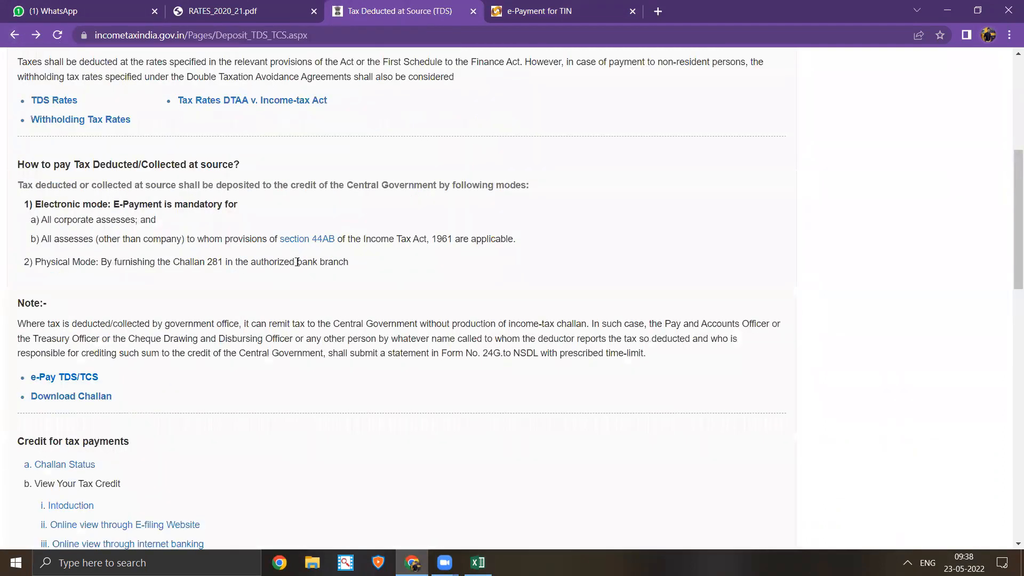
{"action": "scroll", "coordinate": [170, 285], "scroll_direction": "up", "scroll_amount": 1}
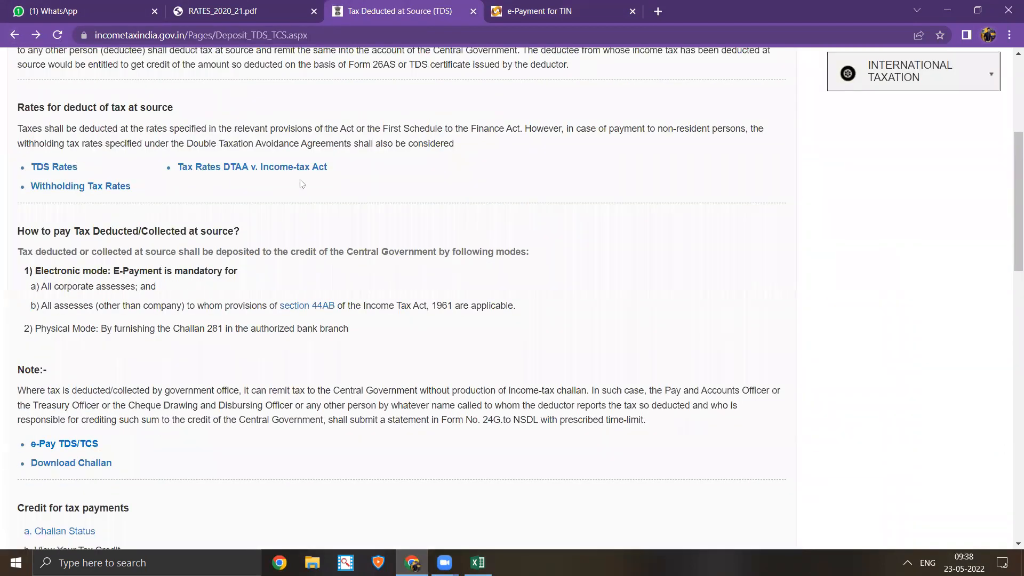
{"action": "scroll", "coordinate": [302, 184], "scroll_direction": "up", "scroll_amount": 1}
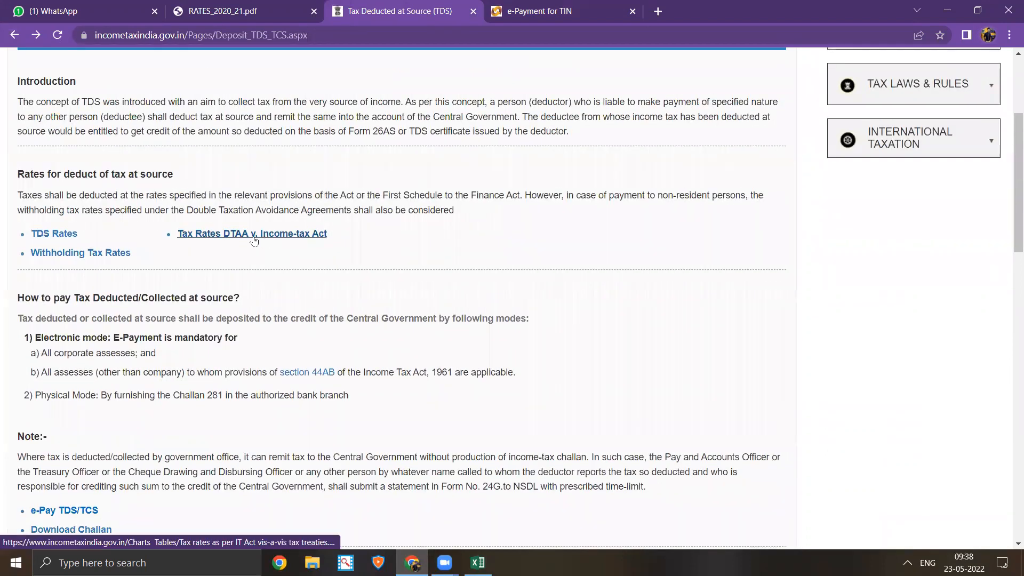
{"action": "left_click", "coordinate": [60, 239]}
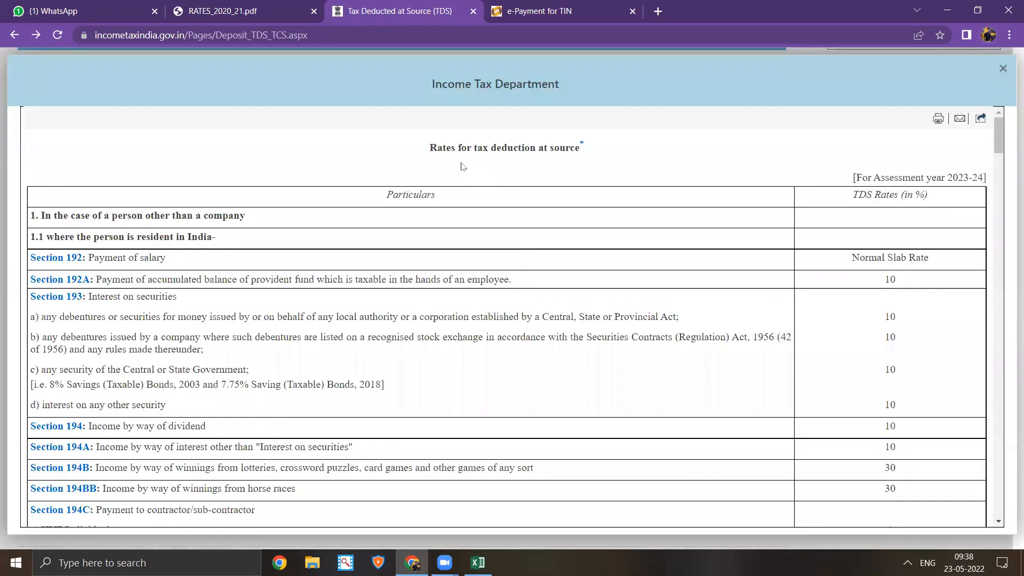
- Mark Section 192 salary at Normal Slab Rate, plus Sections 193, 194 and 194A
{"action": "scroll", "coordinate": [160, 213], "scroll_direction": "down", "scroll_amount": 1}
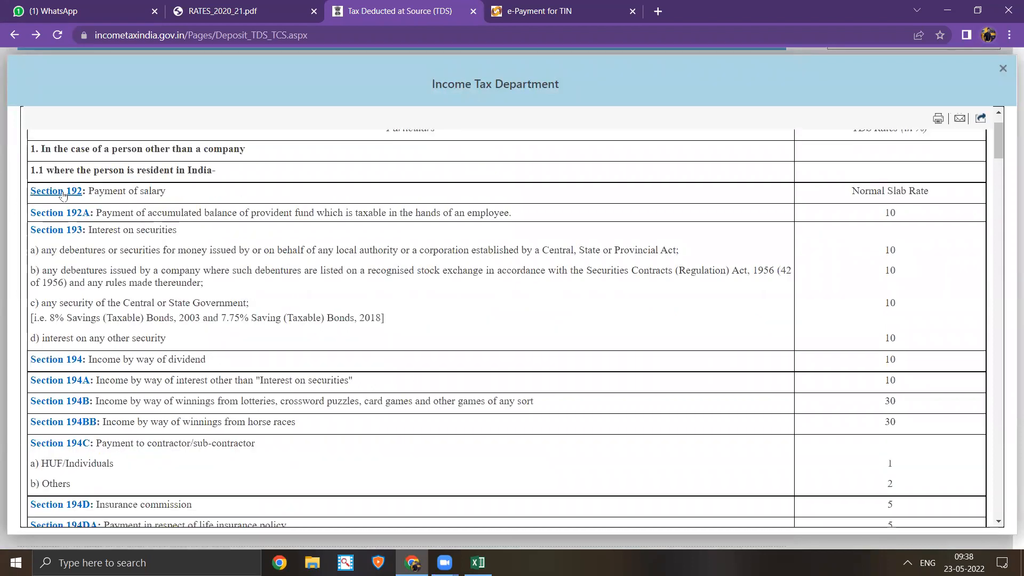
{"action": "left_click_drag", "start_coordinate": [173, 196], "coordinate": [34, 187]}
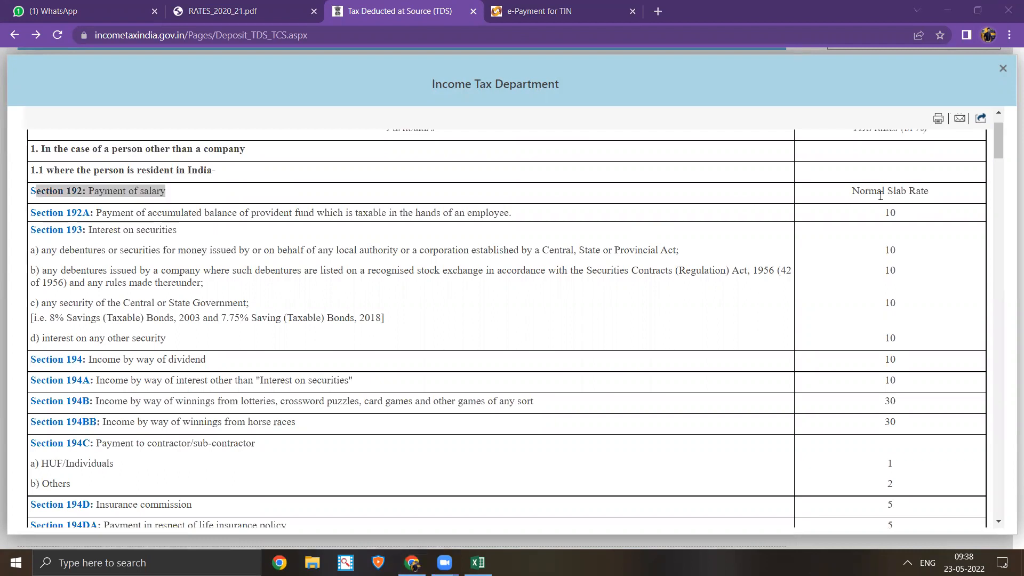
{"action": "triple_click", "coordinate": [933, 192]}
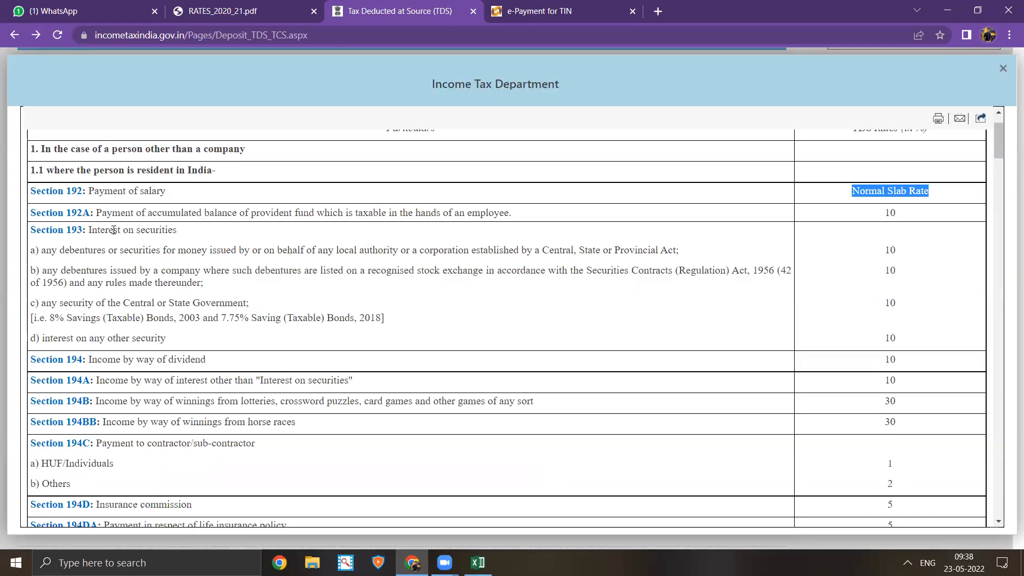
{"action": "scroll", "coordinate": [113, 243], "scroll_direction": "down", "scroll_amount": 1}
{"action": "left_click_drag", "start_coordinate": [204, 149], "coordinate": [100, 165]}
{"action": "left_click_drag", "start_coordinate": [219, 295], "coordinate": [137, 296]}
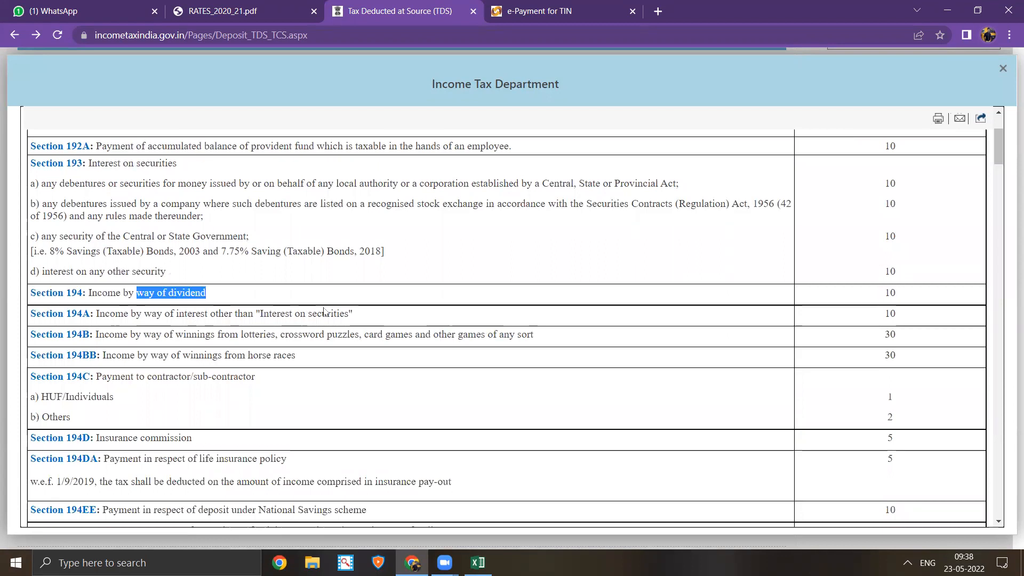
{"action": "left_click_drag", "start_coordinate": [379, 320], "coordinate": [106, 320]}
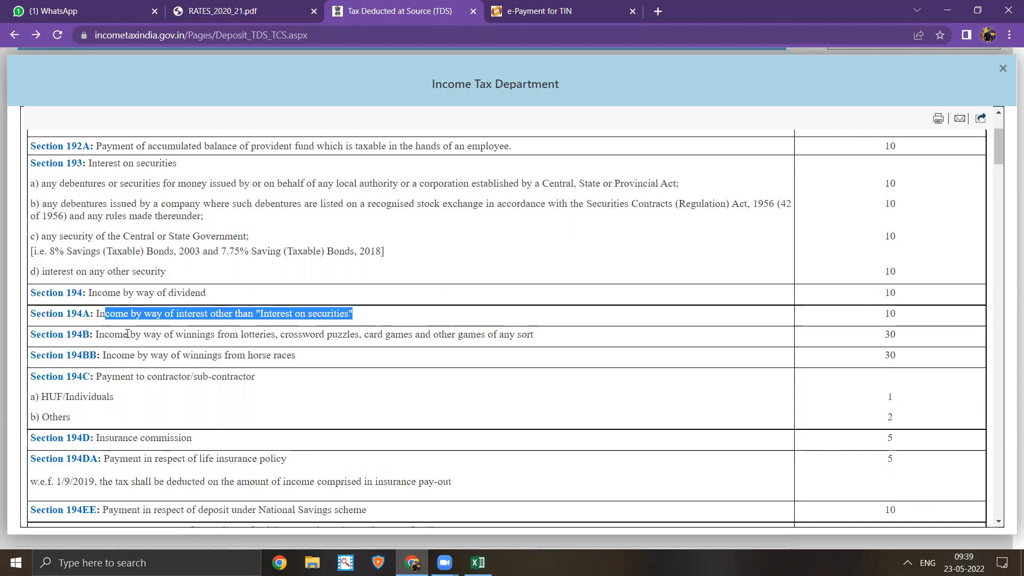
- Mark Section 194H commission at 5% and rent rates of 2% and 10%, then close the tab
{"action": "scroll", "coordinate": [127, 333], "scroll_direction": "down", "scroll_amount": 1}
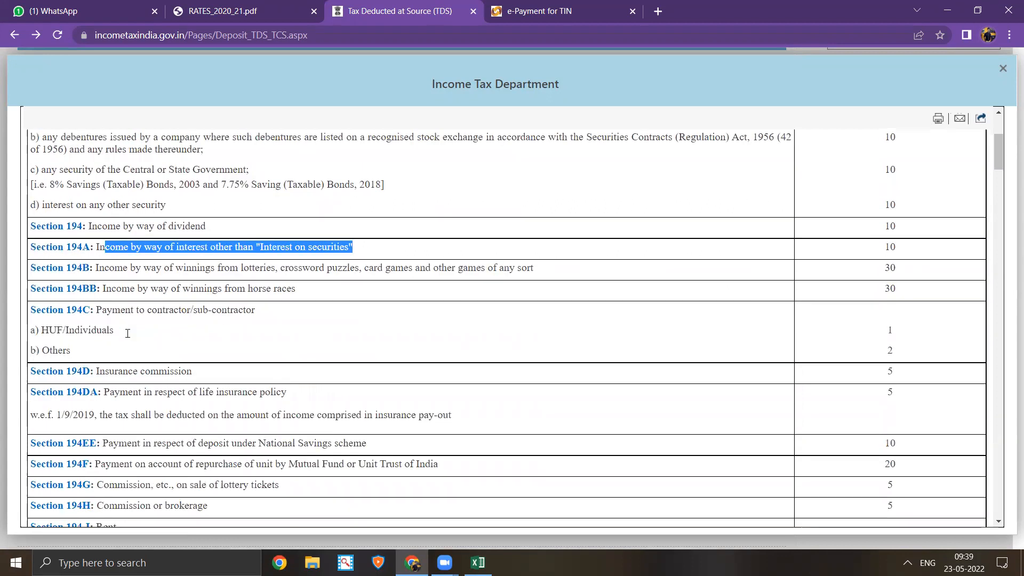
{"action": "scroll", "coordinate": [127, 333], "scroll_direction": "down", "scroll_amount": 1}
{"action": "scroll", "coordinate": [127, 336], "scroll_direction": "down", "scroll_amount": 1}
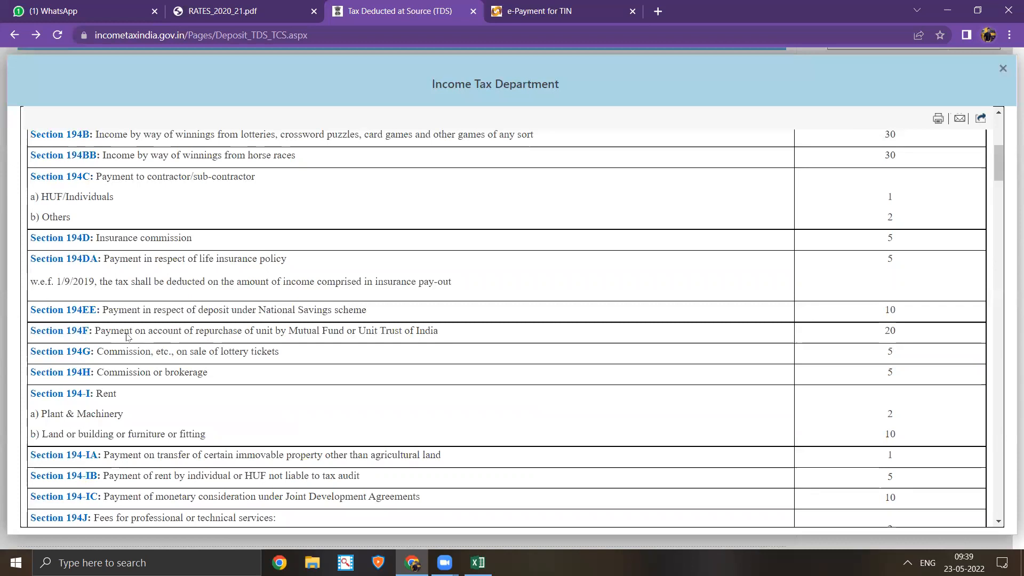
{"action": "scroll", "coordinate": [118, 369], "scroll_direction": "down", "scroll_amount": 1}
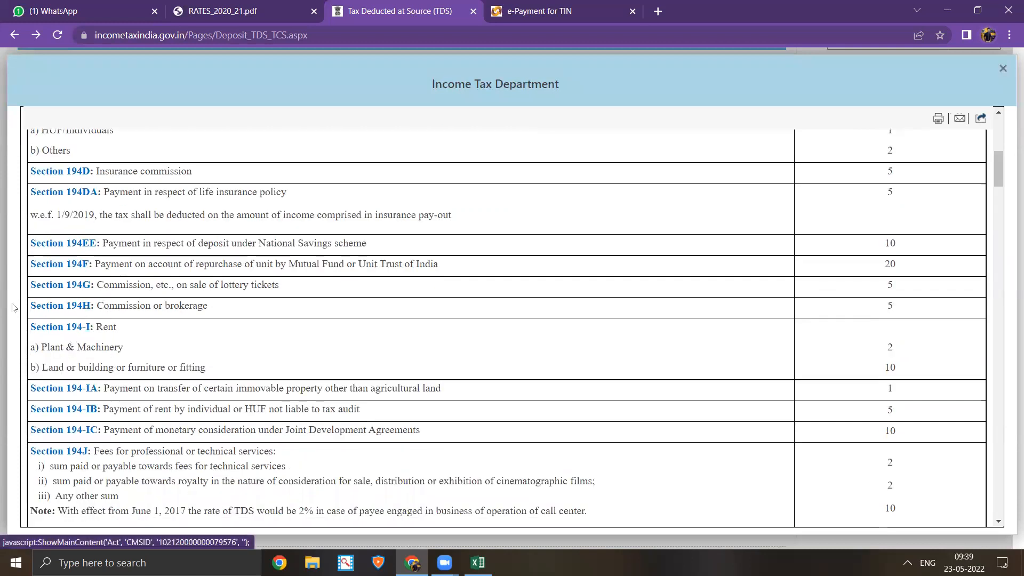
{"action": "left_click_drag", "start_coordinate": [241, 308], "coordinate": [31, 314]}
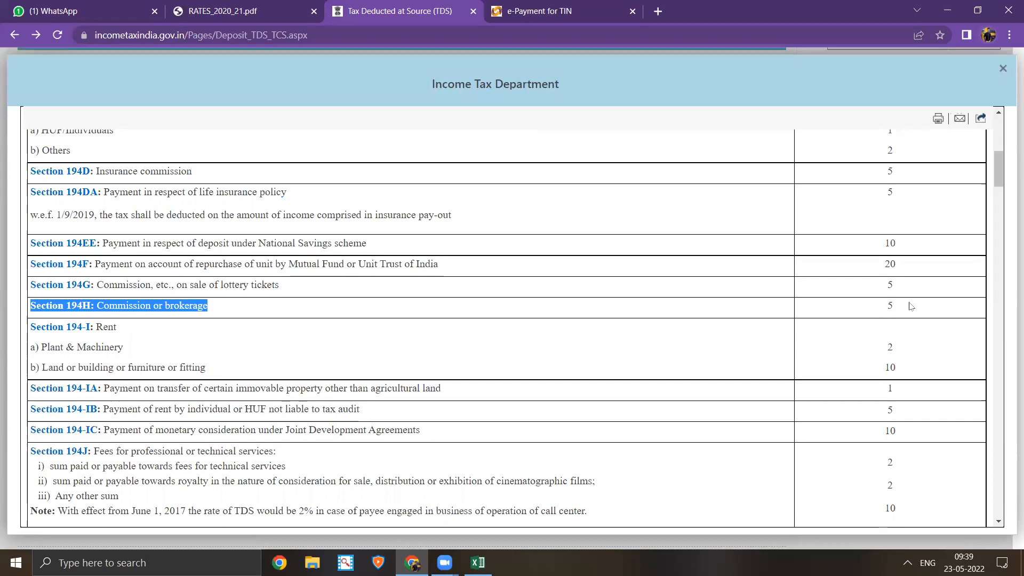
{"action": "left_click_drag", "start_coordinate": [911, 306], "coordinate": [868, 310]}
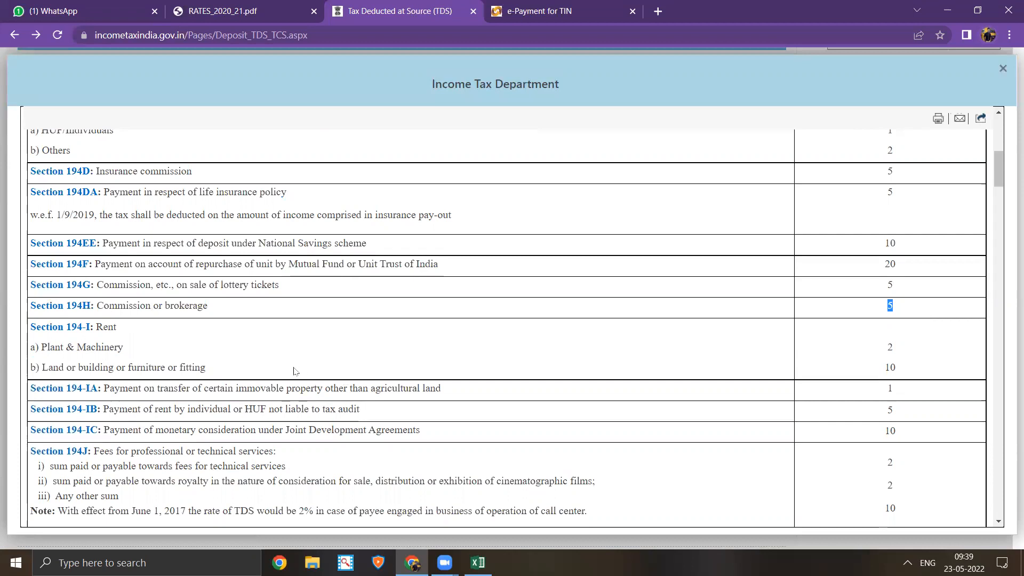
{"action": "scroll", "coordinate": [75, 278], "scroll_direction": "down", "scroll_amount": 1}
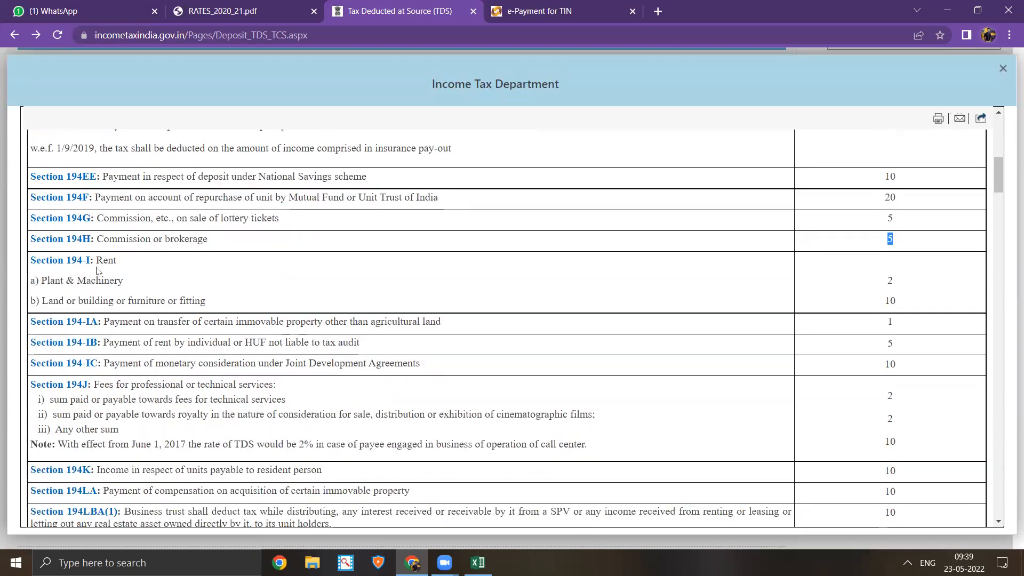
{"action": "left_click_drag", "start_coordinate": [897, 283], "coordinate": [816, 283]}
{"action": "left_click_drag", "start_coordinate": [906, 300], "coordinate": [833, 316]}
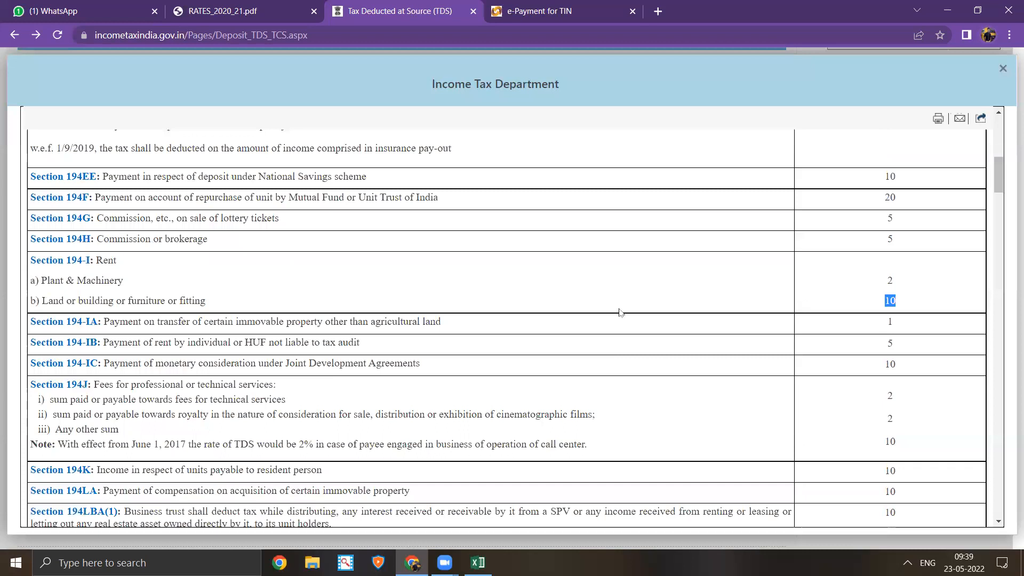
{"action": "scroll", "coordinate": [605, 320], "scroll_direction": "down", "scroll_amount": 1}
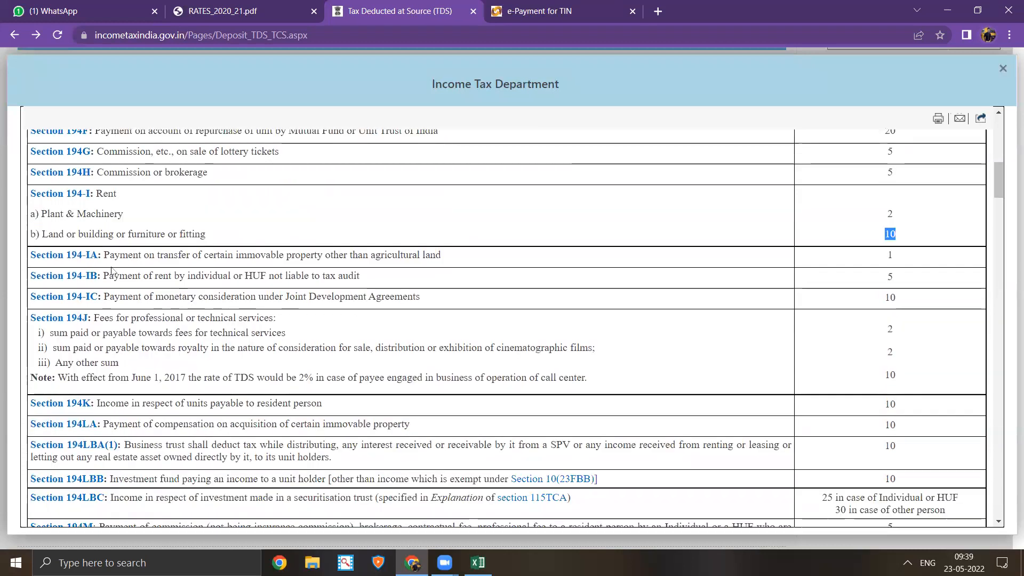
{"action": "scroll", "coordinate": [111, 271], "scroll_direction": "down", "scroll_amount": 5}
{"action": "scroll", "coordinate": [91, 340], "scroll_direction": "down", "scroll_amount": 15}
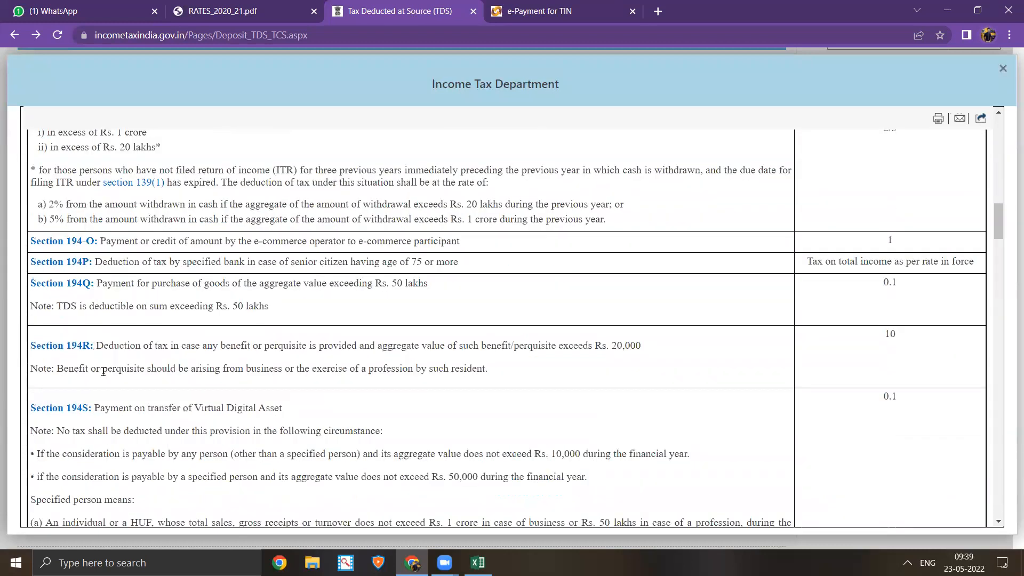
{"action": "scroll", "coordinate": [115, 395], "scroll_direction": "down", "scroll_amount": 5}
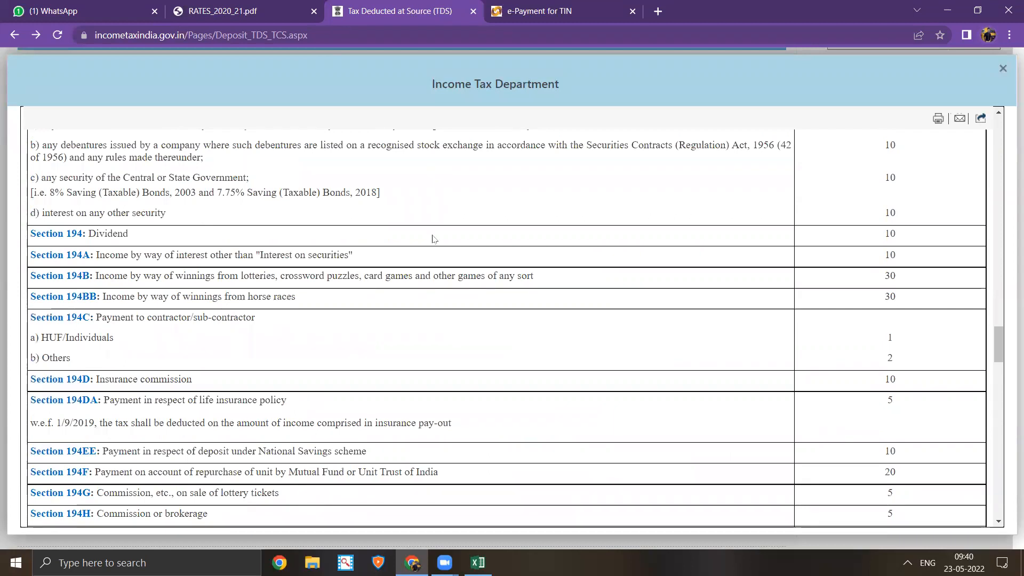
{"action": "key", "text": "ctrl+w"}
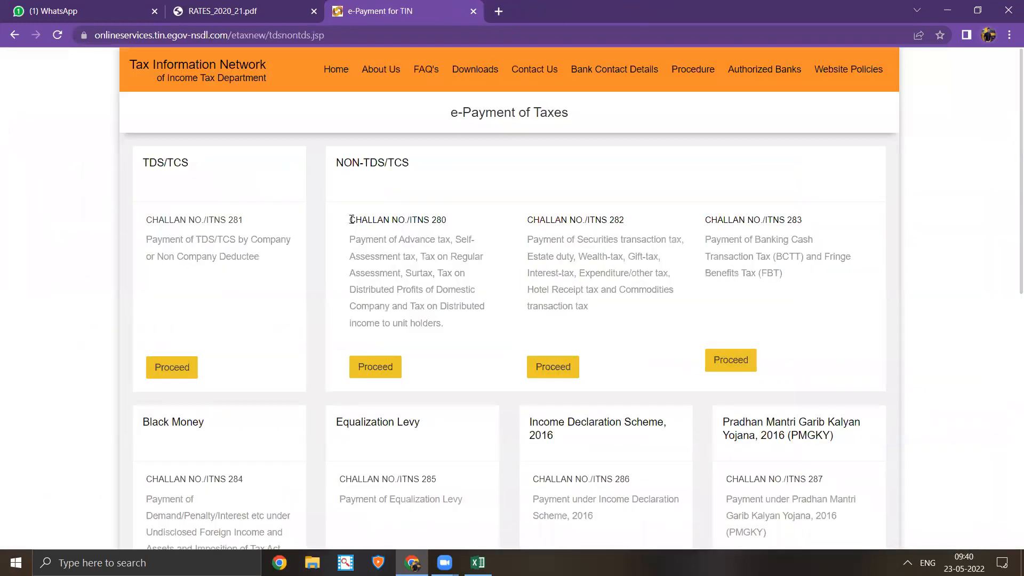
- Scroll the e-Payment of Taxes page, then close it and the RATES_2020_21.pdf tab
{"action": "scroll", "coordinate": [351, 218], "scroll_direction": "down", "scroll_amount": 1}
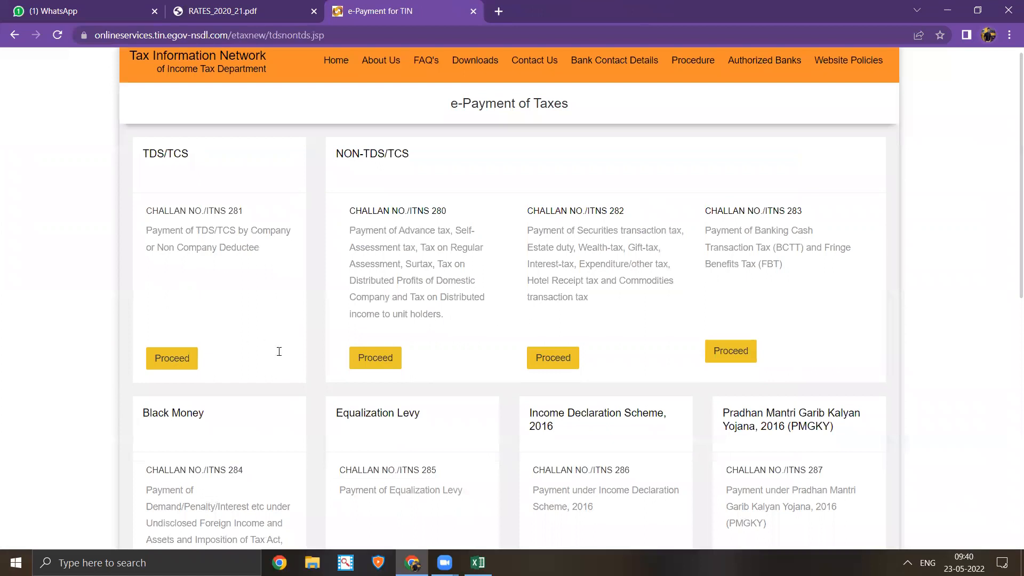
{"action": "scroll", "coordinate": [279, 351], "scroll_direction": "down", "scroll_amount": 3}
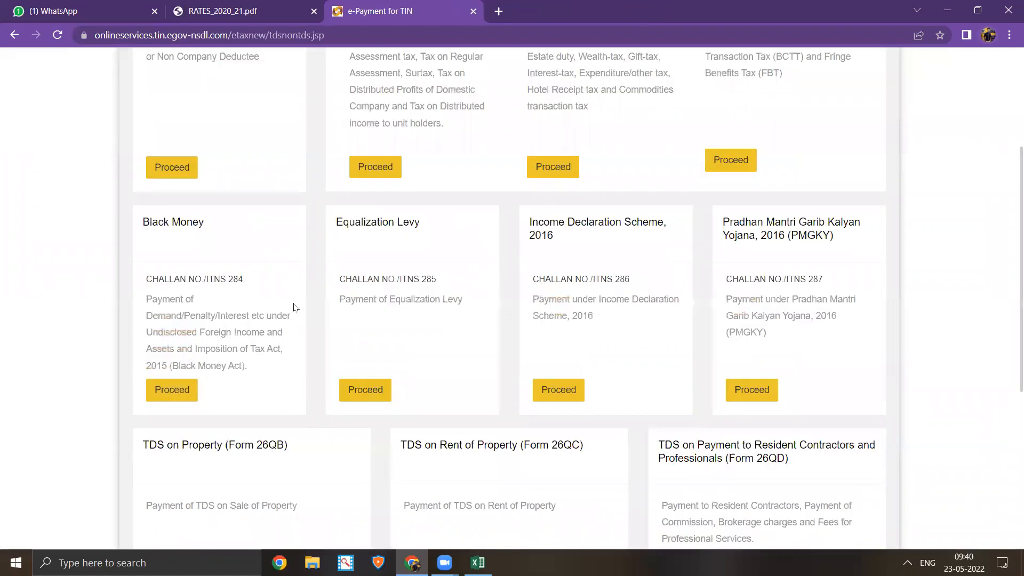
{"action": "scroll", "coordinate": [294, 307], "scroll_direction": "down", "scroll_amount": 5}
{"action": "scroll", "coordinate": [293, 306], "scroll_direction": "up", "scroll_amount": 6}
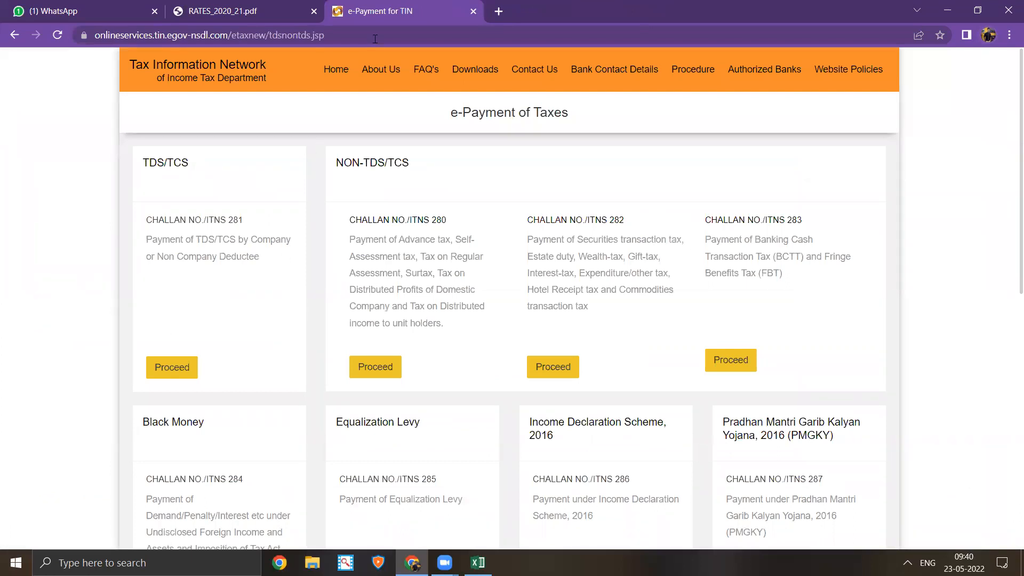
{"action": "key", "text": "ctrl+w"}
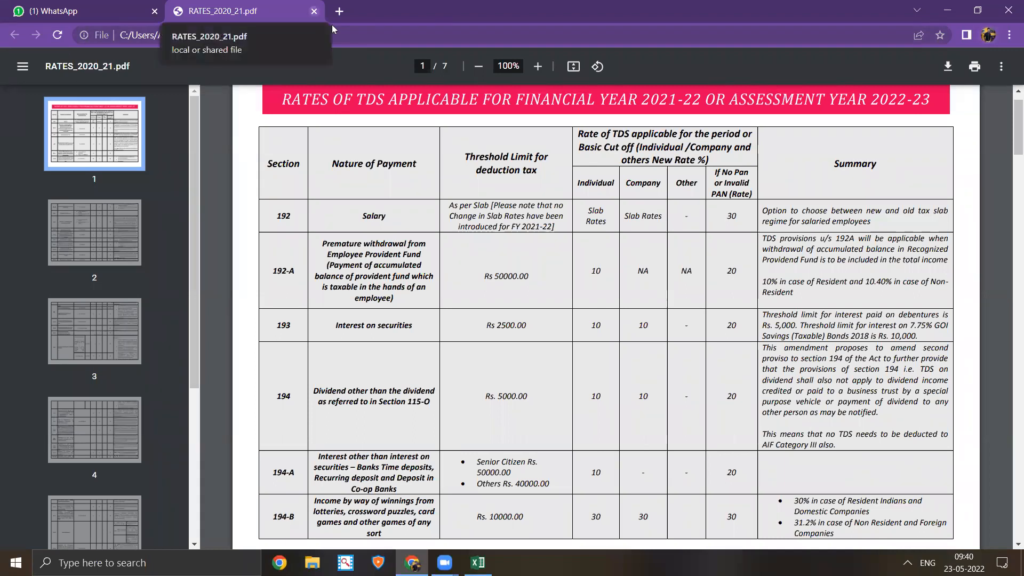
{"action": "key", "text": "ctrl+w"}
{"action": "scroll", "coordinate": [468, 323], "scroll_direction": "up", "scroll_amount": 3}
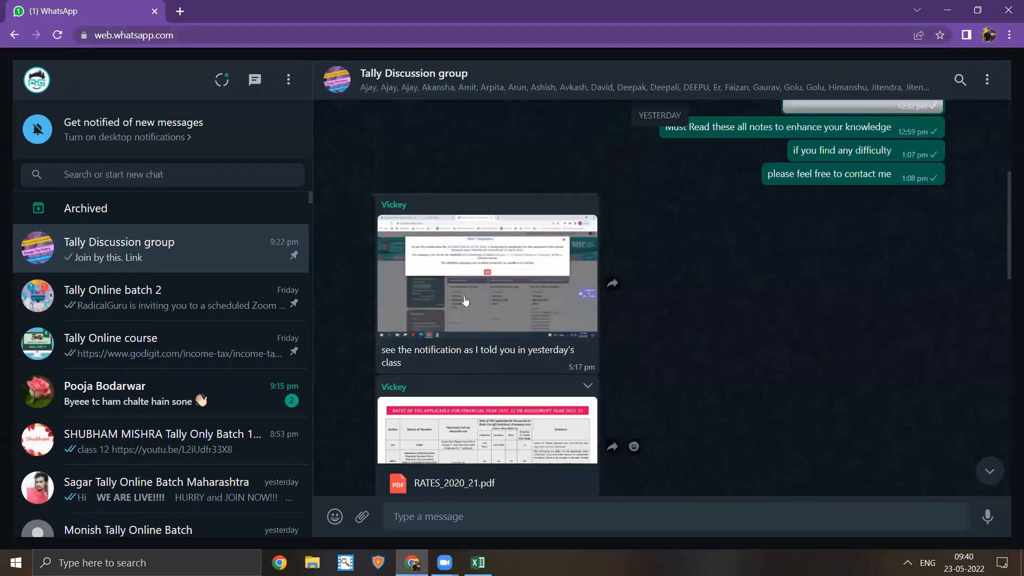
{"action": "left_click", "coordinate": [468, 322]}
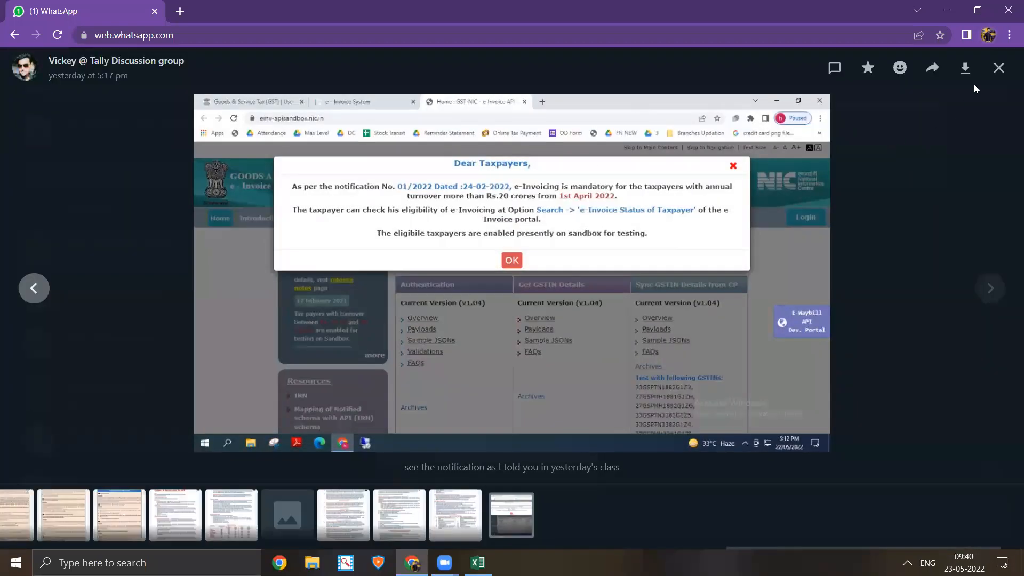
{"action": "left_click", "coordinate": [1003, 67]}
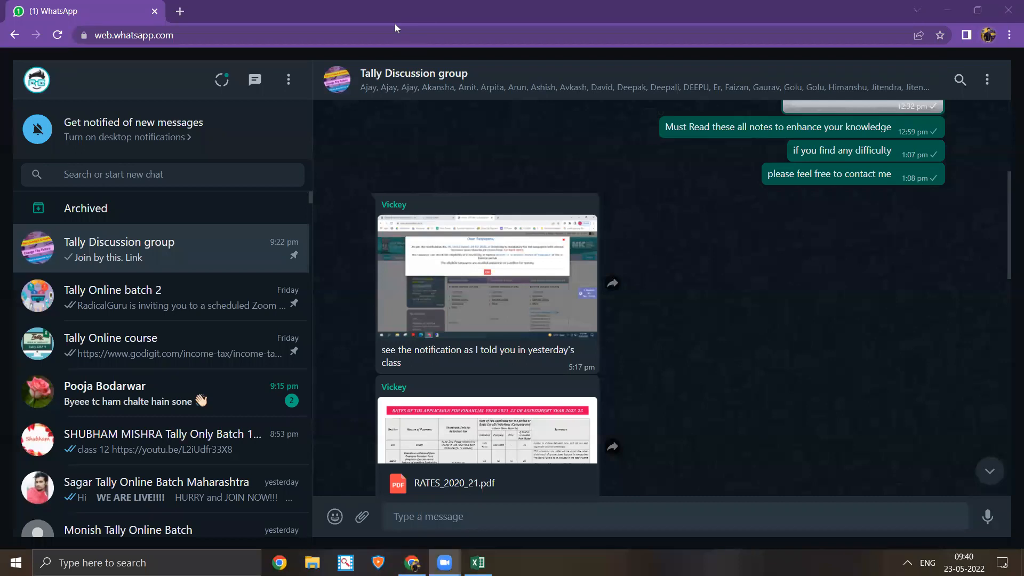
{"action": "left_click", "coordinate": [382, 121]}
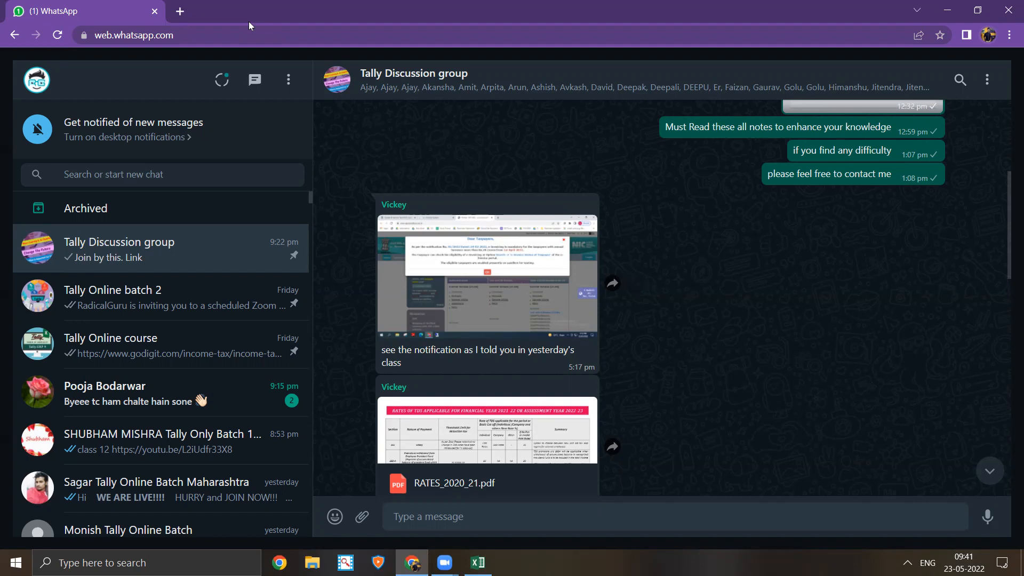
{"action": "mouse_move", "coordinate": [603, 282]}
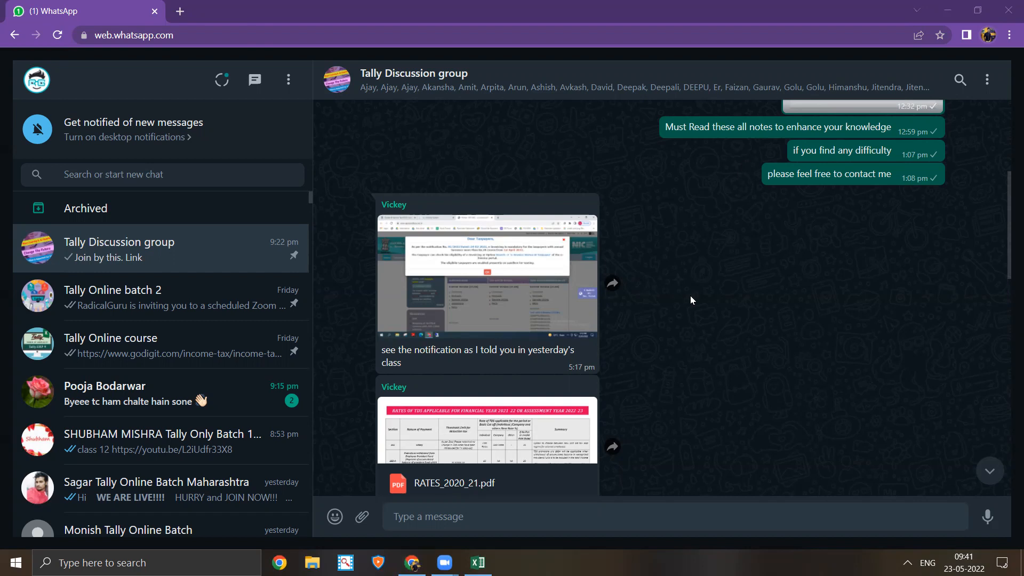
- View the shared screenshots full-size and zoom in on the e-invoicing notice
{"action": "left_click", "coordinate": [464, 311]}
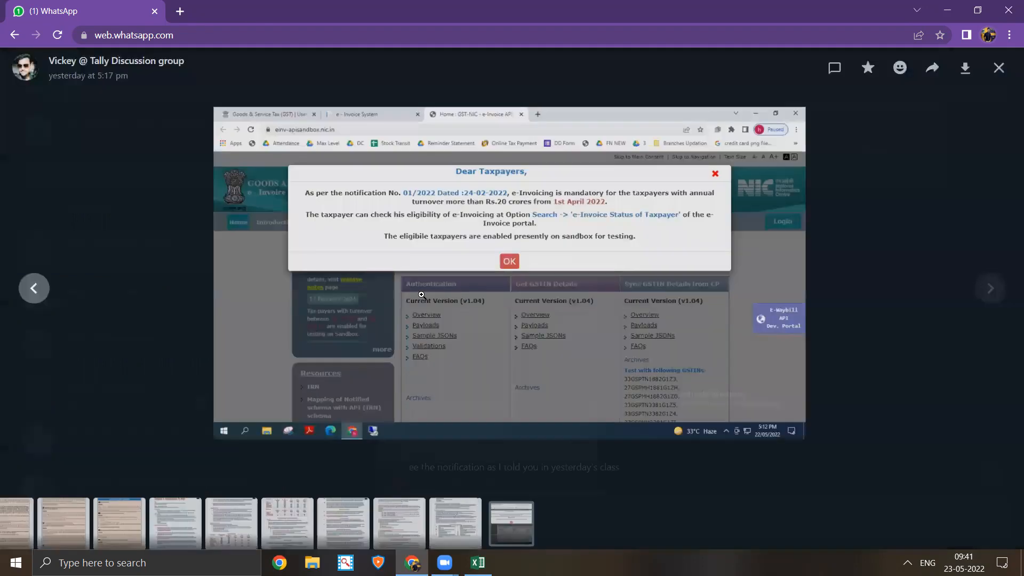
{"action": "left_click", "coordinate": [33, 288]}
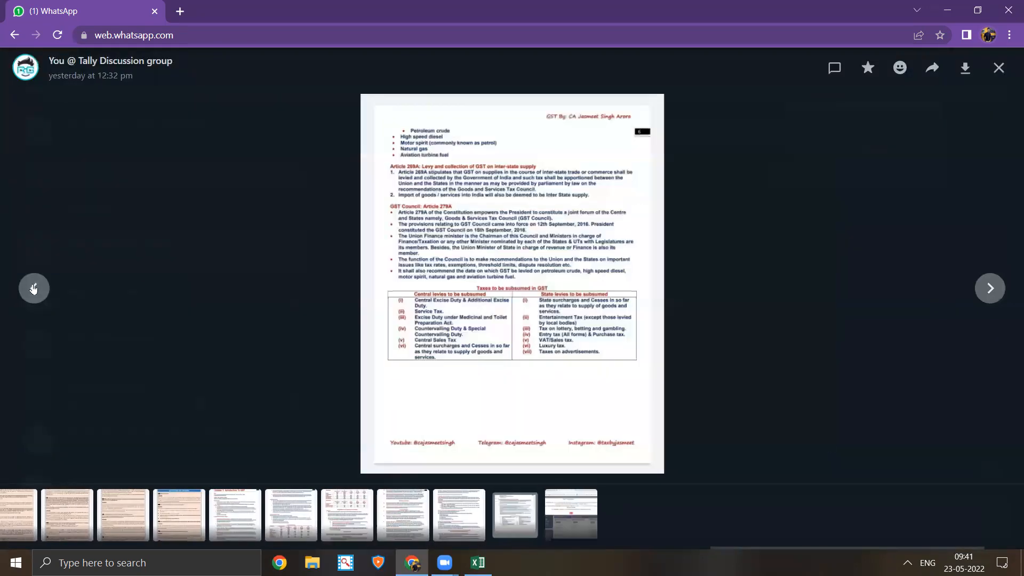
{"action": "left_click", "coordinate": [555, 519]}
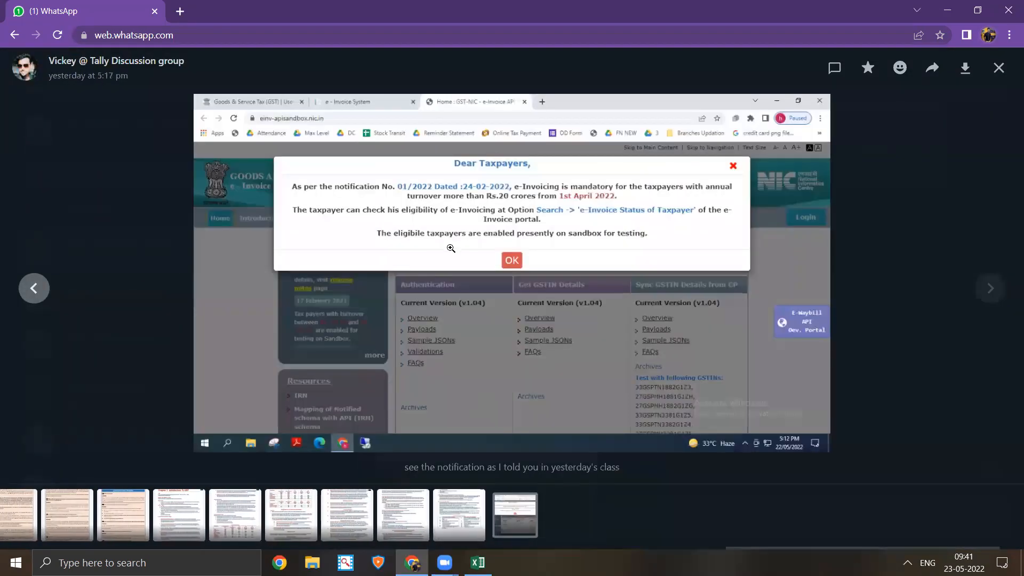
{"action": "left_click", "coordinate": [497, 201]}
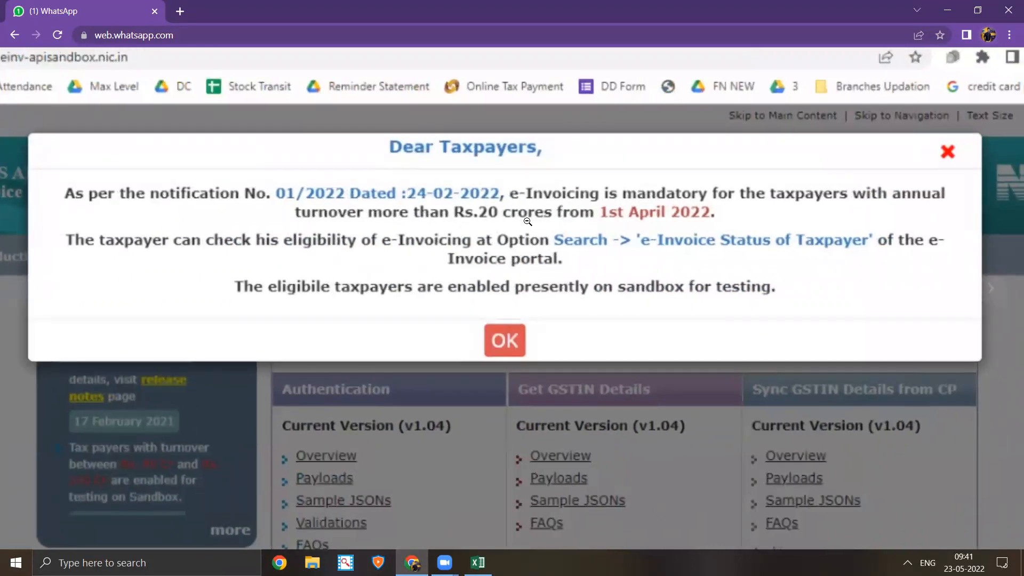
{"action": "left_click", "coordinate": [527, 221]}
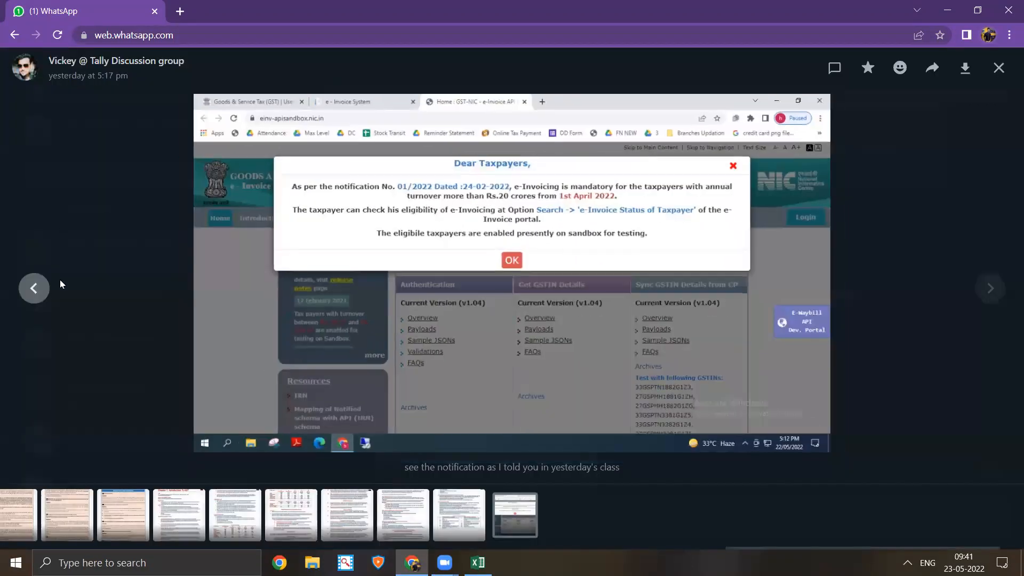
- Browse back to the Input Tax Credit chapter pages, then close the viewer and open a new tab
{"action": "left_click", "coordinate": [32, 288]}
{"action": "left_click", "coordinate": [32, 289]}
{"action": "left_click", "coordinate": [32, 288]}
{"action": "left_click", "coordinate": [32, 289]}
{"action": "left_click", "coordinate": [32, 289]}
{"action": "left_click", "coordinate": [32, 288]}
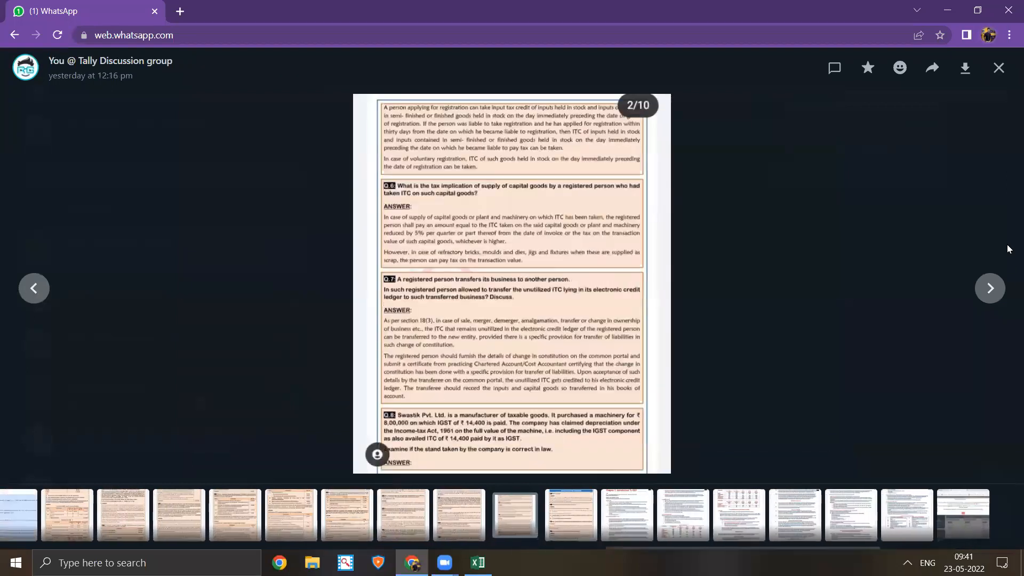
{"action": "key", "text": "alt+Tab"}
{"action": "left_click", "coordinate": [990, 288]}
{"action": "left_click", "coordinate": [401, 167]}
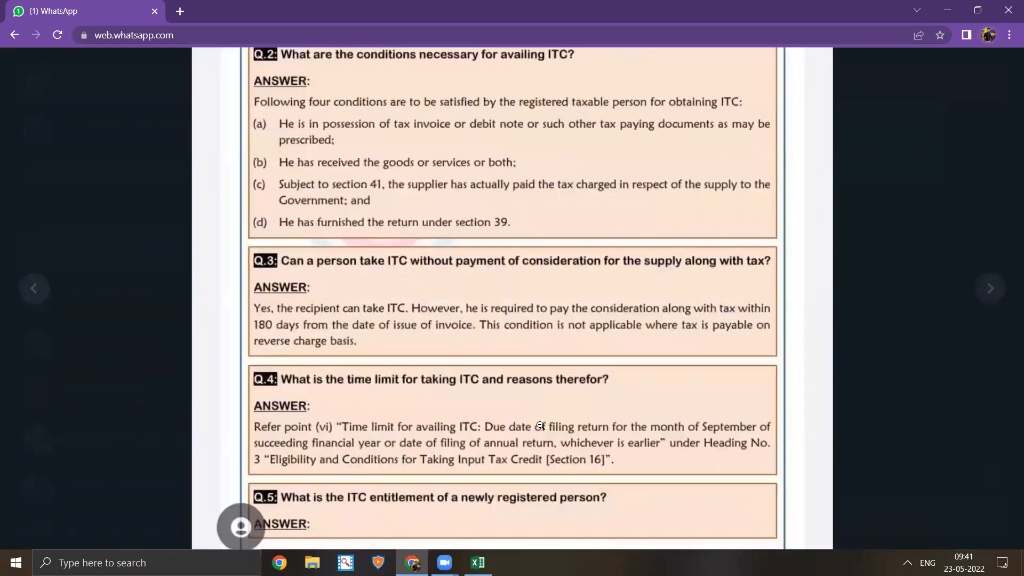
{"action": "left_click", "coordinate": [553, 435]}
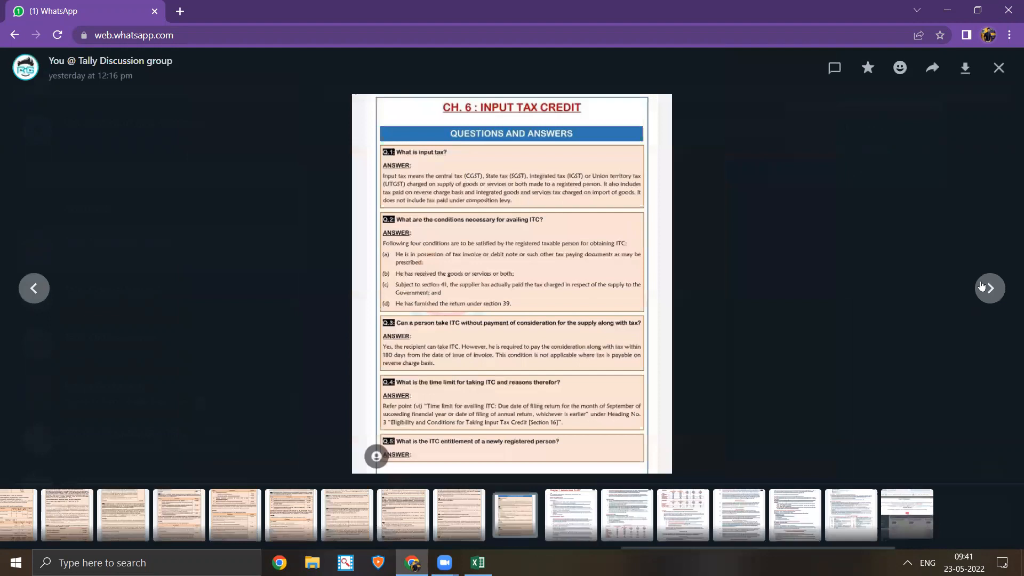
{"action": "left_click", "coordinate": [999, 68]}
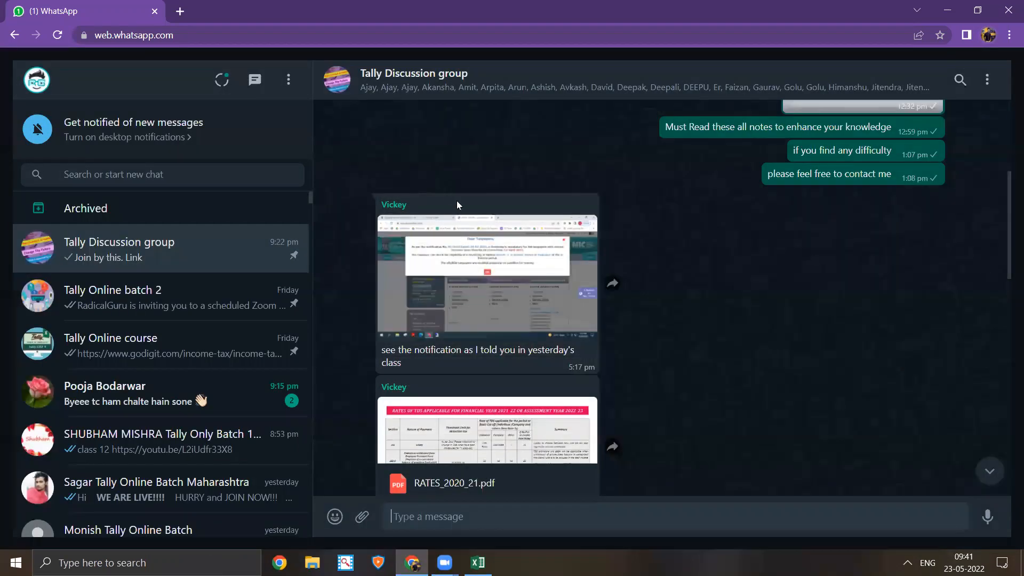
{"action": "left_click", "coordinate": [182, 10]}
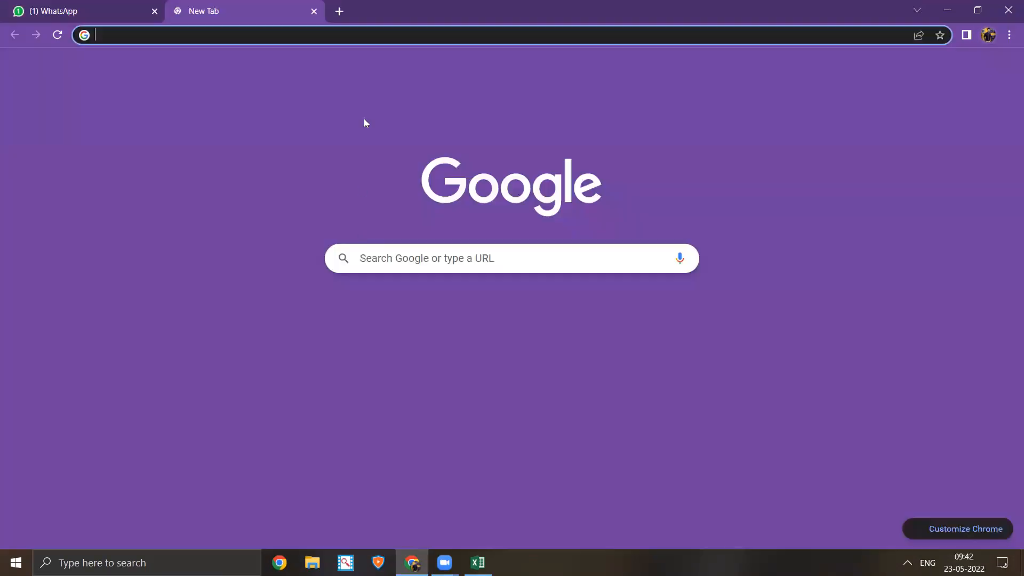
- Search 'gst login' and open the GST Portal login page at services.gst.gov.in
{"action": "type", "text": "gst"}
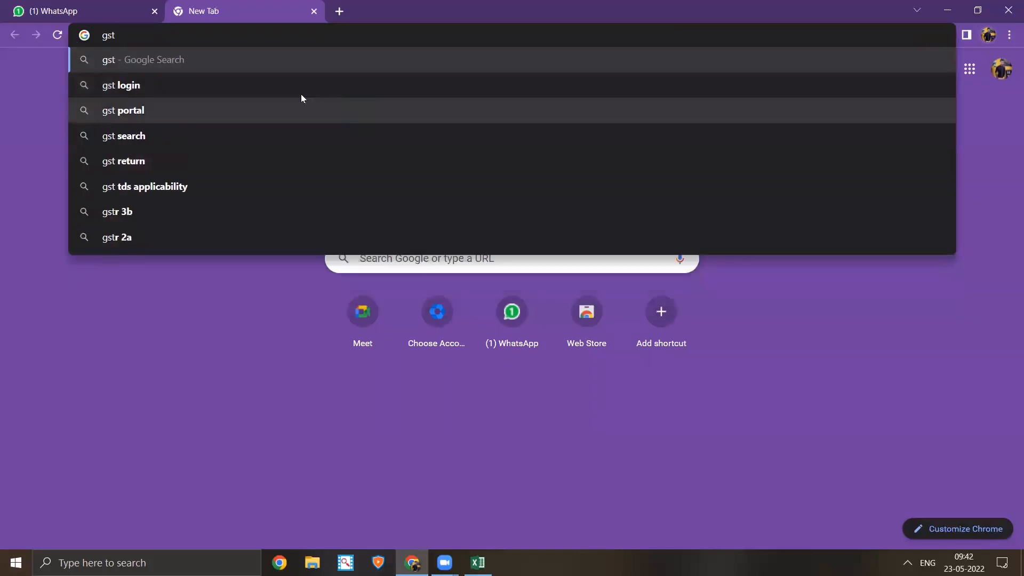
{"action": "left_click", "coordinate": [301, 90]}
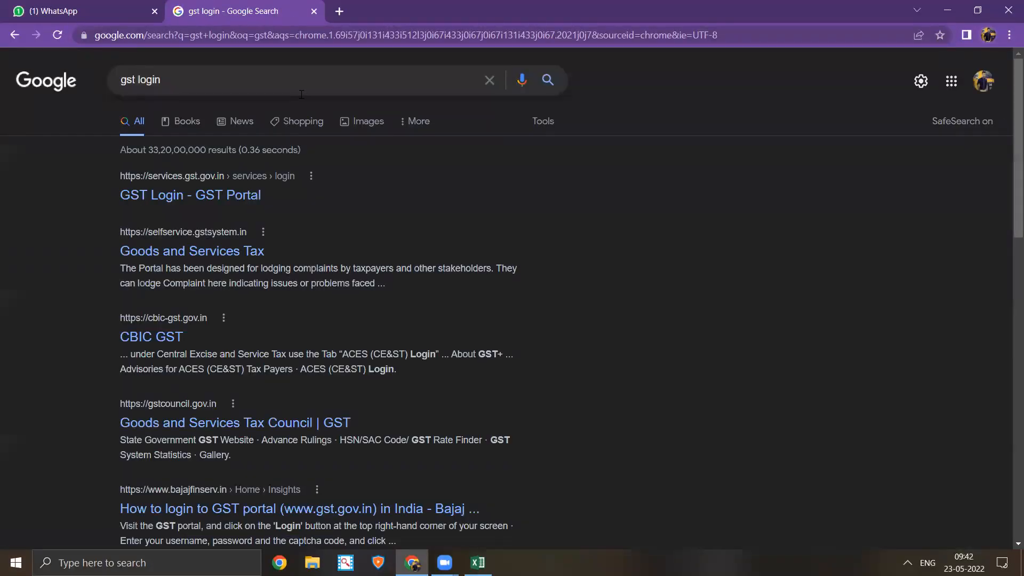
{"action": "left_click", "coordinate": [220, 197]}
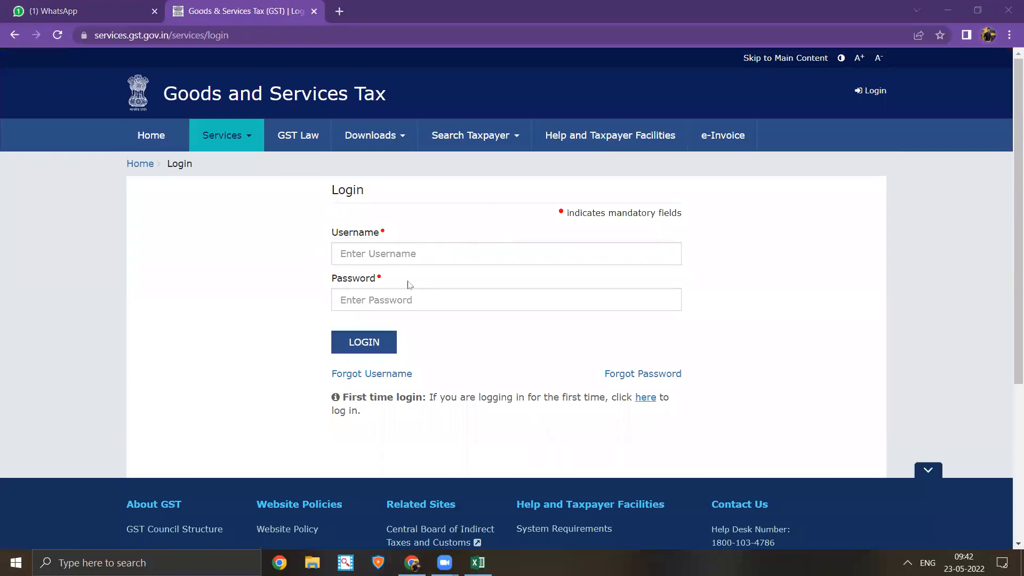
{"action": "left_click", "coordinate": [412, 253]}
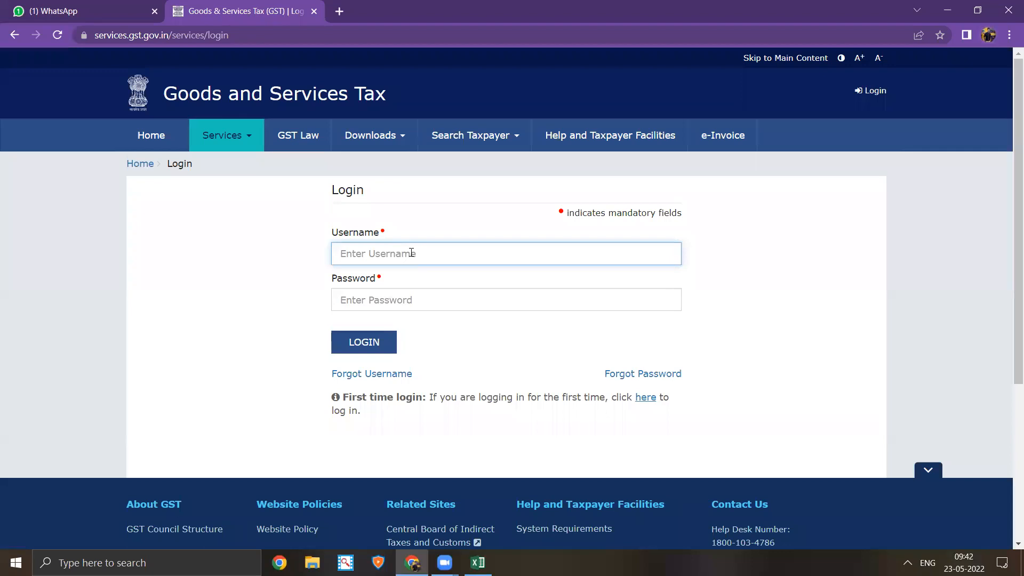
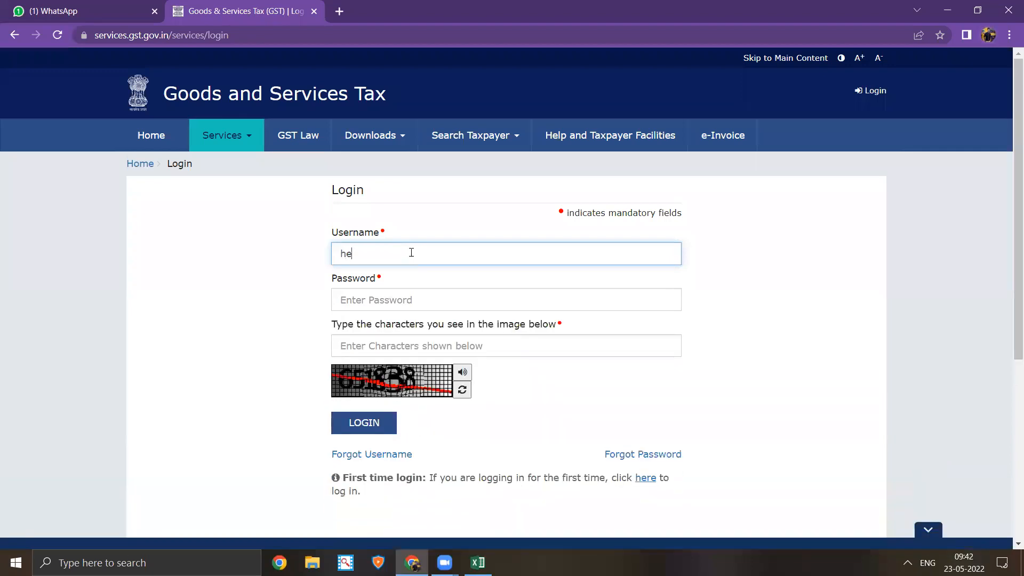
- Enter the account username, password and captcha, then log in to the GST Portal
{"action": "left_click", "coordinate": [406, 300]}
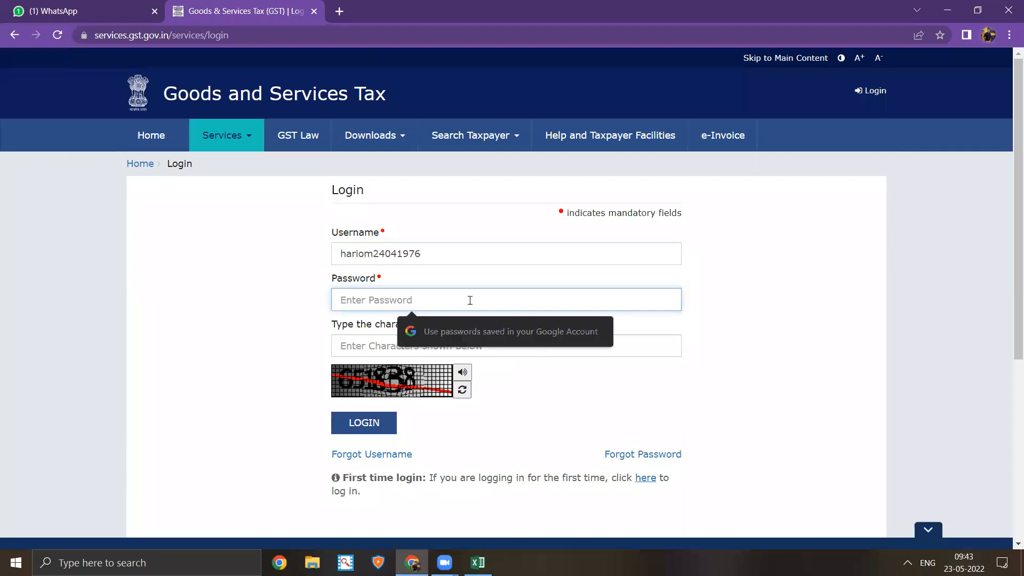
{"action": "type", "text": "••••"}
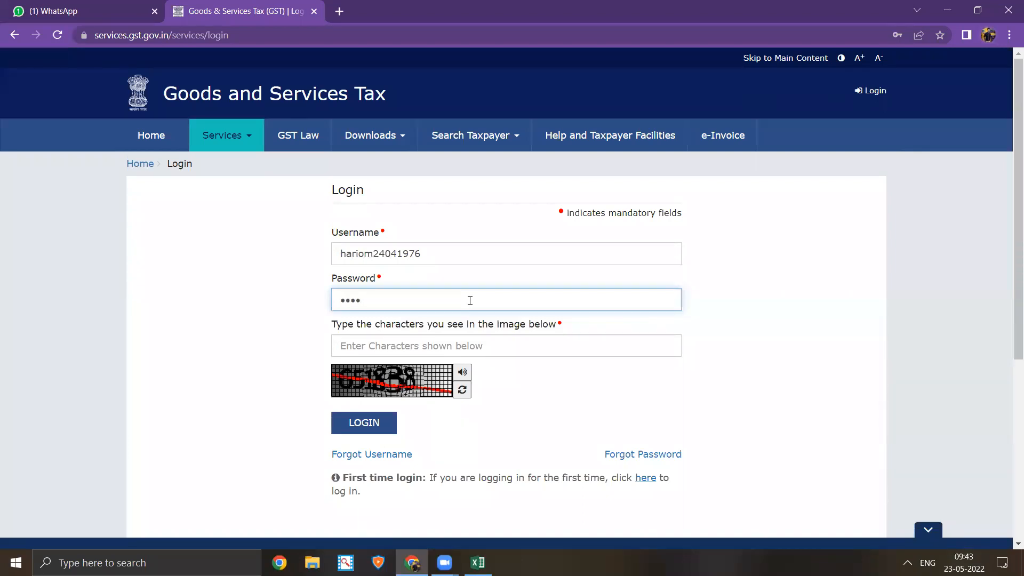
{"action": "type", "text": "•••••"}
{"action": "left_click", "coordinate": [392, 337]}
{"action": "type", "text": "6518"}
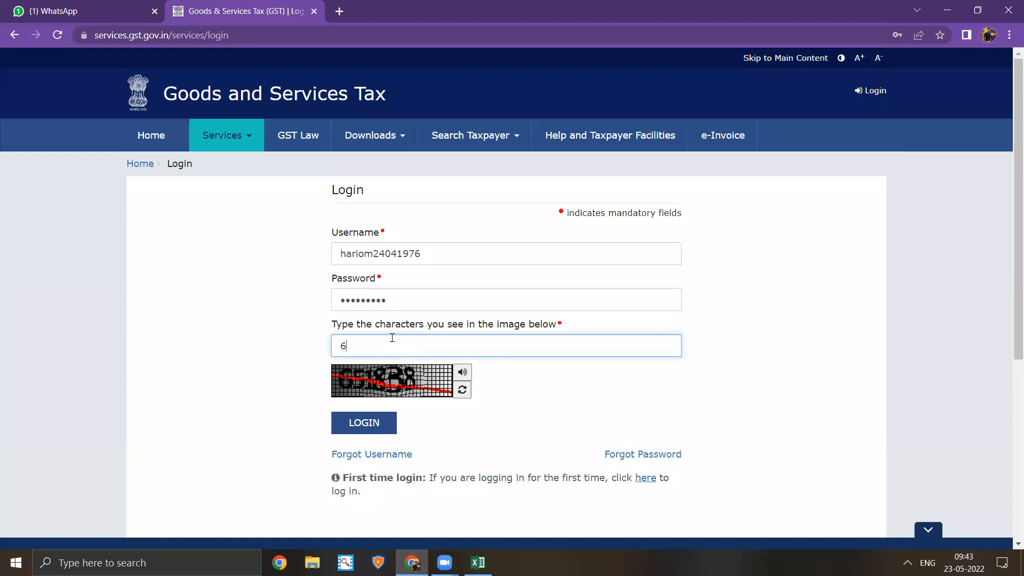
{"action": "type", "text": "3"}
{"action": "left_click", "coordinate": [367, 425]}
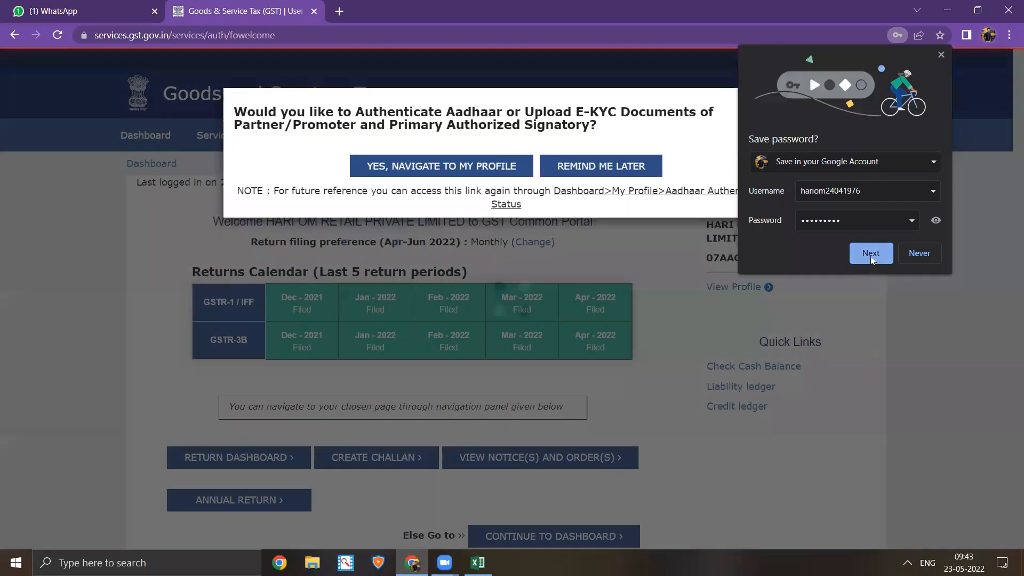
- Dismiss Chrome's password-saving prompts and postpone the Aadhaar authentication with Remind Me Later
{"action": "left_click", "coordinate": [870, 255]}
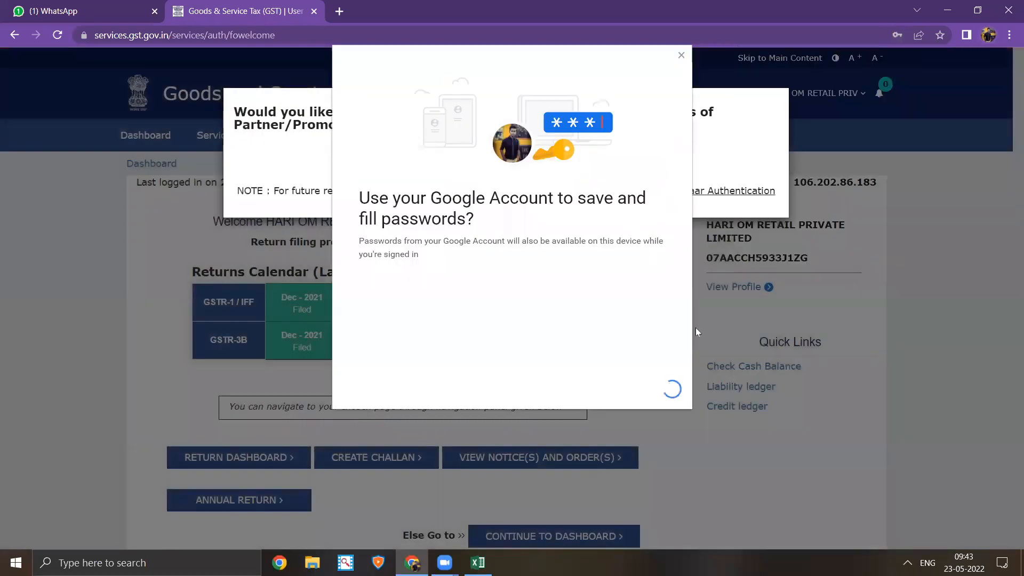
{"action": "left_click", "coordinate": [591, 388]}
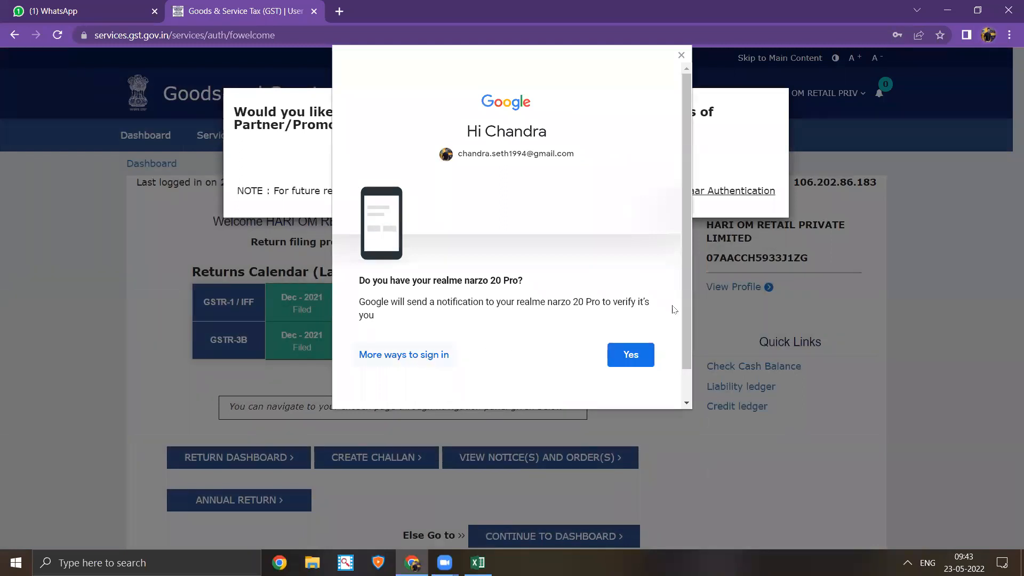
{"action": "left_click", "coordinate": [681, 56]}
{"action": "left_click", "coordinate": [913, 254]}
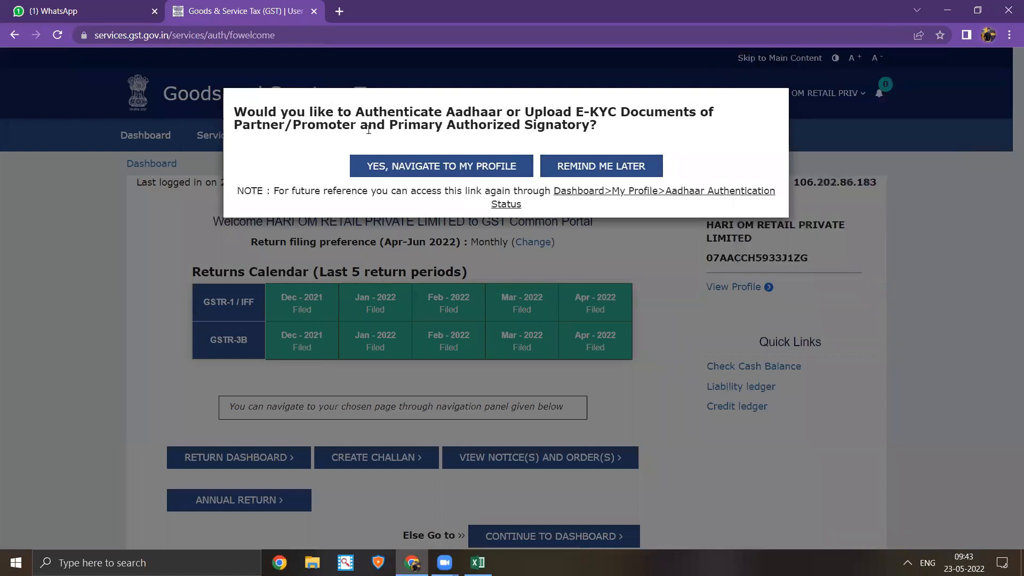
{"action": "left_click", "coordinate": [576, 164]}
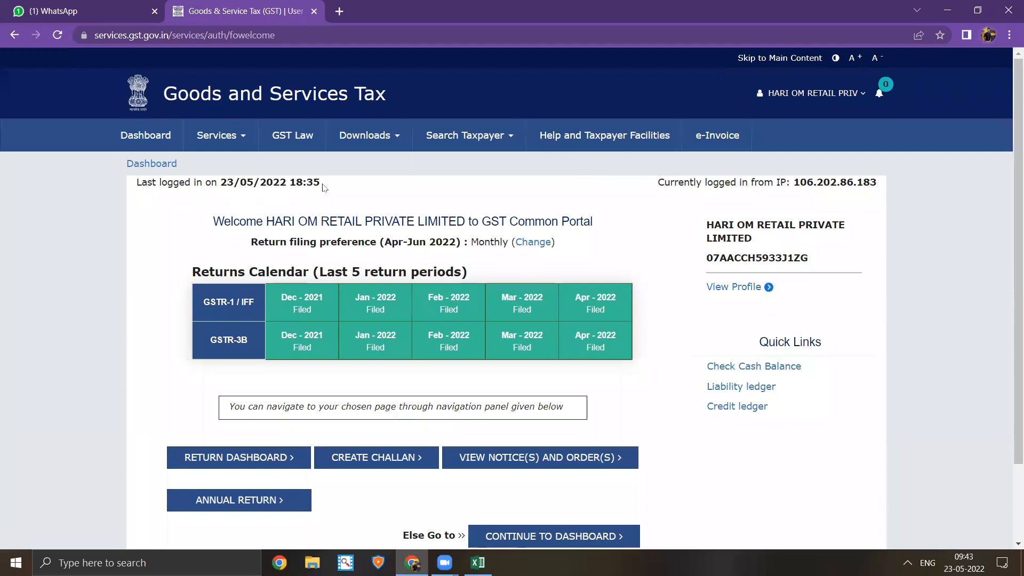
- Highlight the last login time, company name, GSTIN state code and the GSTR-1 and GSTR-3B rows
{"action": "left_click_drag", "start_coordinate": [323, 184], "coordinate": [218, 181]}
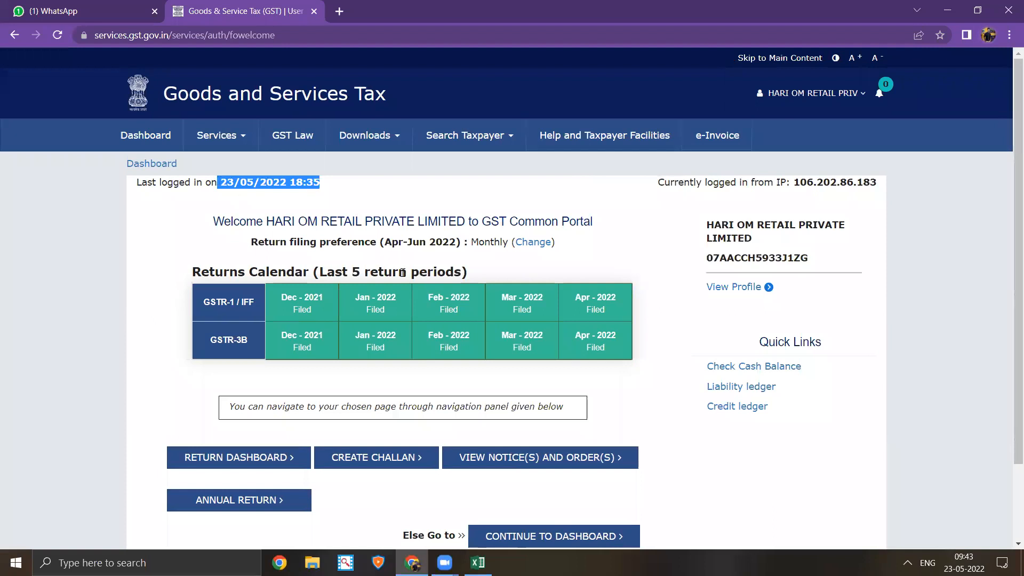
{"action": "scroll", "coordinate": [418, 212], "scroll_direction": "down", "scroll_amount": 1}
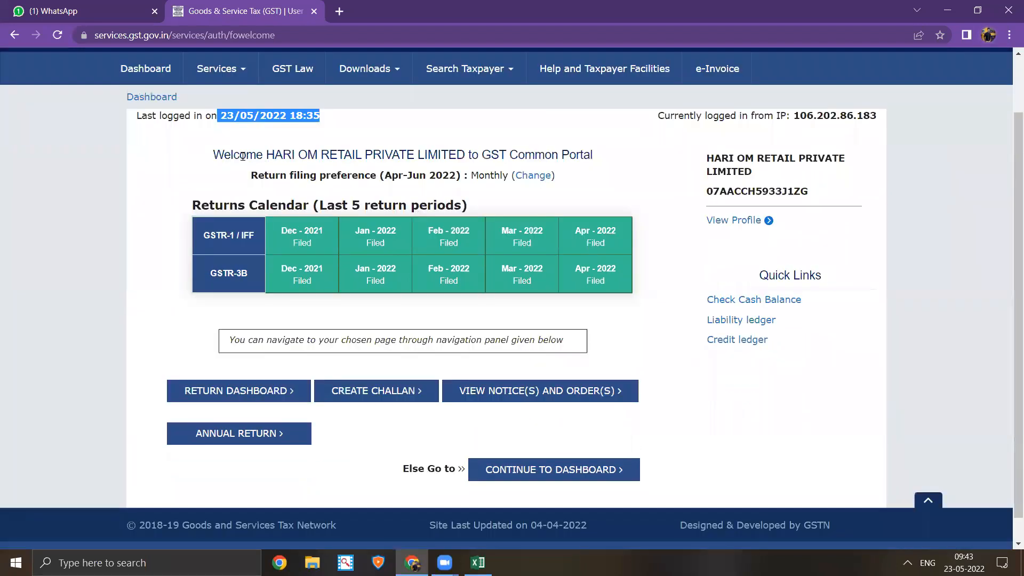
{"action": "left_click_drag", "start_coordinate": [240, 155], "coordinate": [473, 159]}
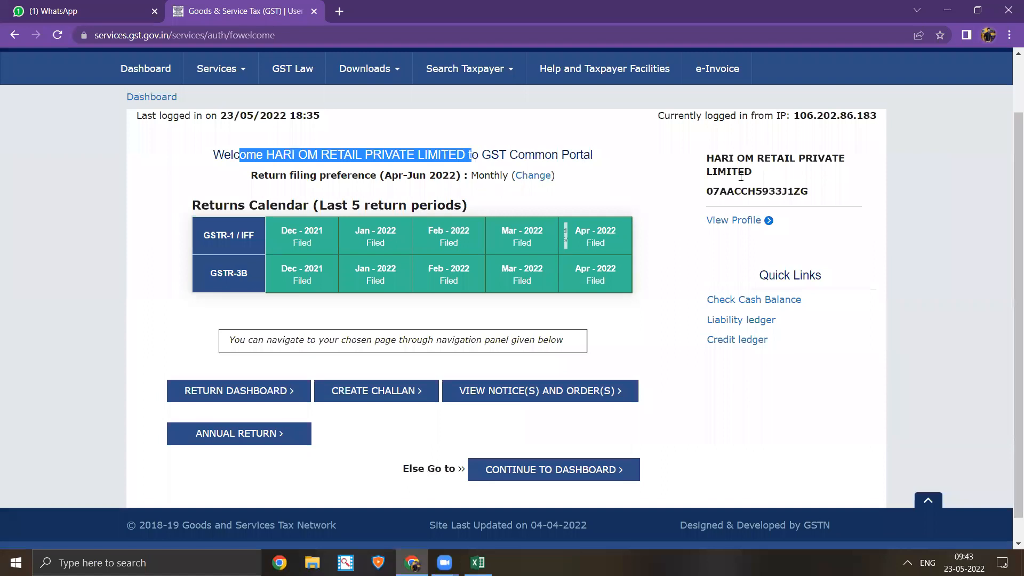
{"action": "scroll", "coordinate": [740, 176], "scroll_direction": "up", "scroll_amount": 1}
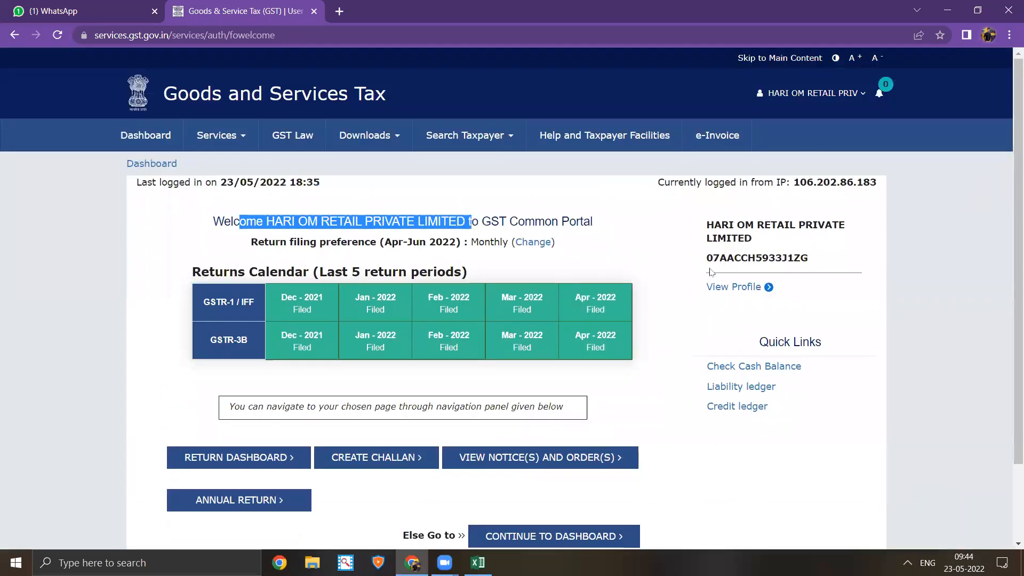
{"action": "left_click_drag", "start_coordinate": [706, 258], "coordinate": [723, 263]}
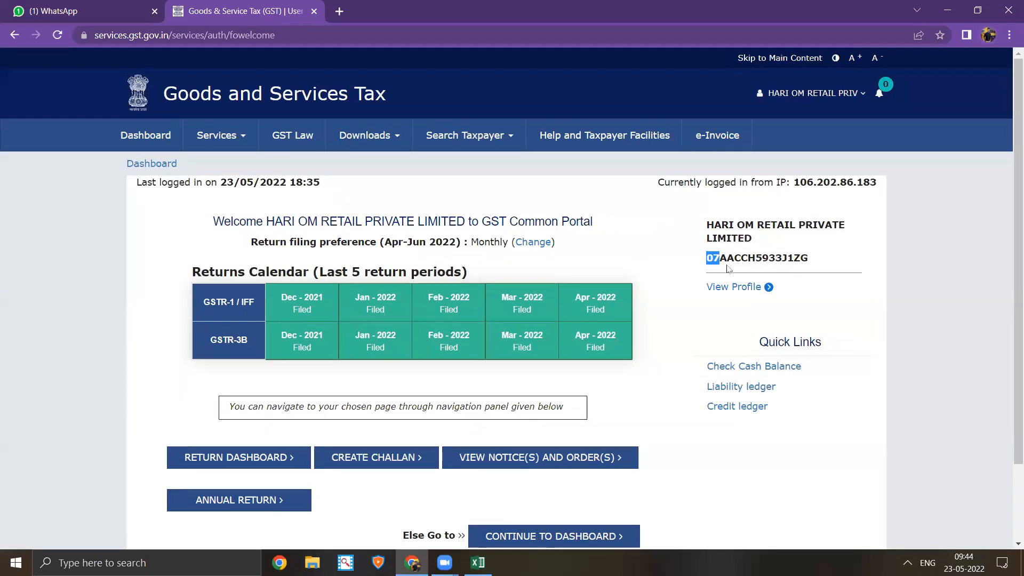
{"action": "left_click", "coordinate": [720, 262]}
{"action": "left_click_drag", "start_coordinate": [718, 256], "coordinate": [705, 258]}
{"action": "scroll", "coordinate": [299, 298], "scroll_direction": "down", "scroll_amount": 2}
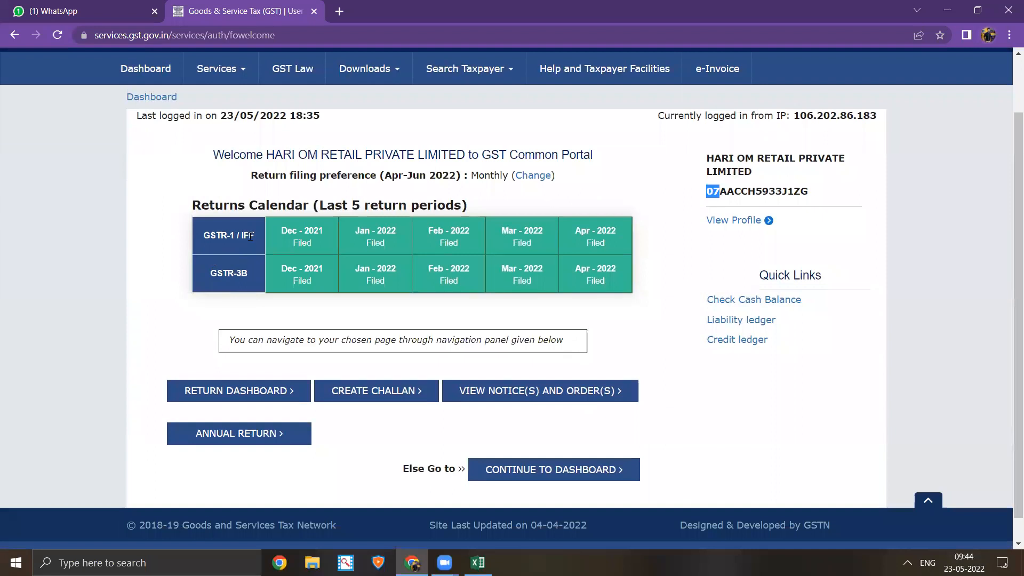
{"action": "left_click_drag", "start_coordinate": [257, 240], "coordinate": [244, 237]}
{"action": "left_click_drag", "start_coordinate": [247, 274], "coordinate": [209, 273]}
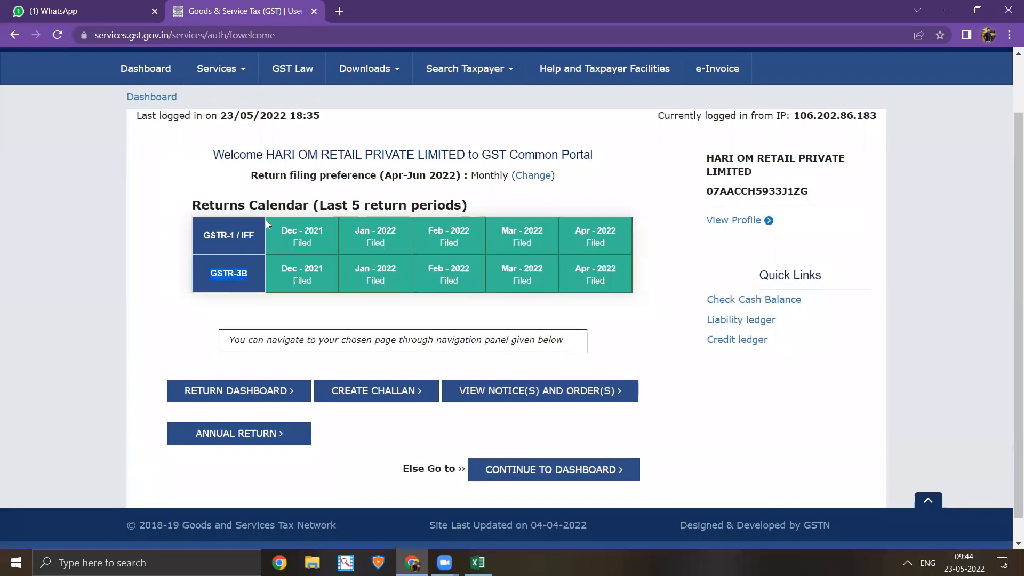
- Switch to the Excel journal-entry workbook and select an empty cell below the entries
{"action": "left_click", "coordinate": [478, 562]}
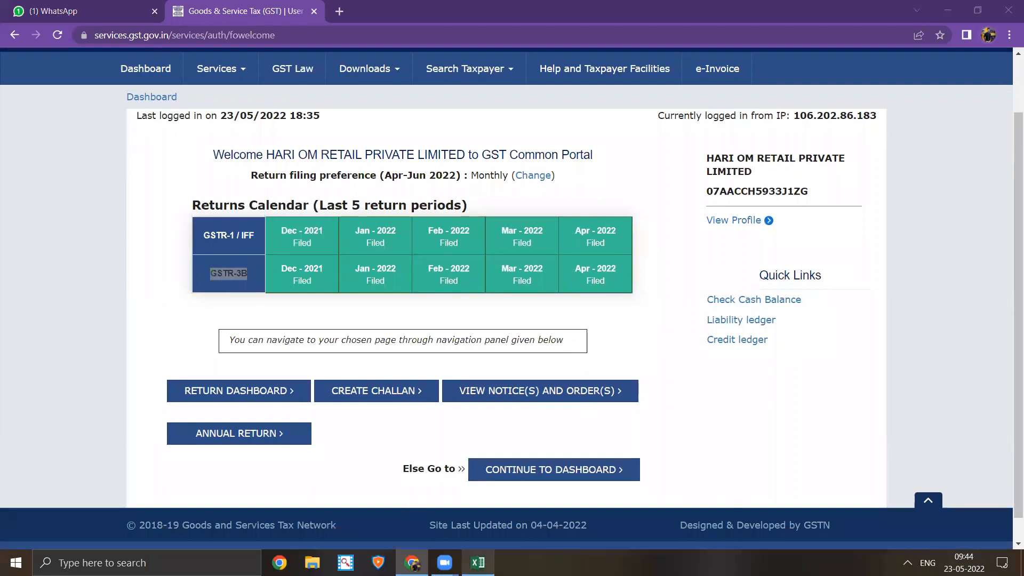
{"action": "left_click", "coordinate": [446, 362]}
{"action": "left_click", "coordinate": [304, 361]}
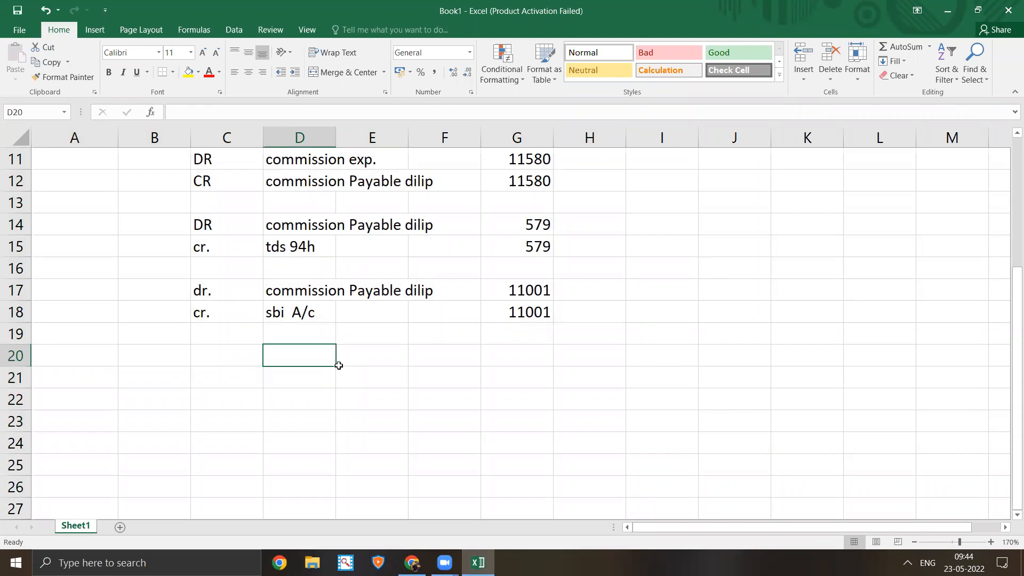
- Type 'igst' in D20 and 'local' in D21
{"action": "type", "text": "igst"}
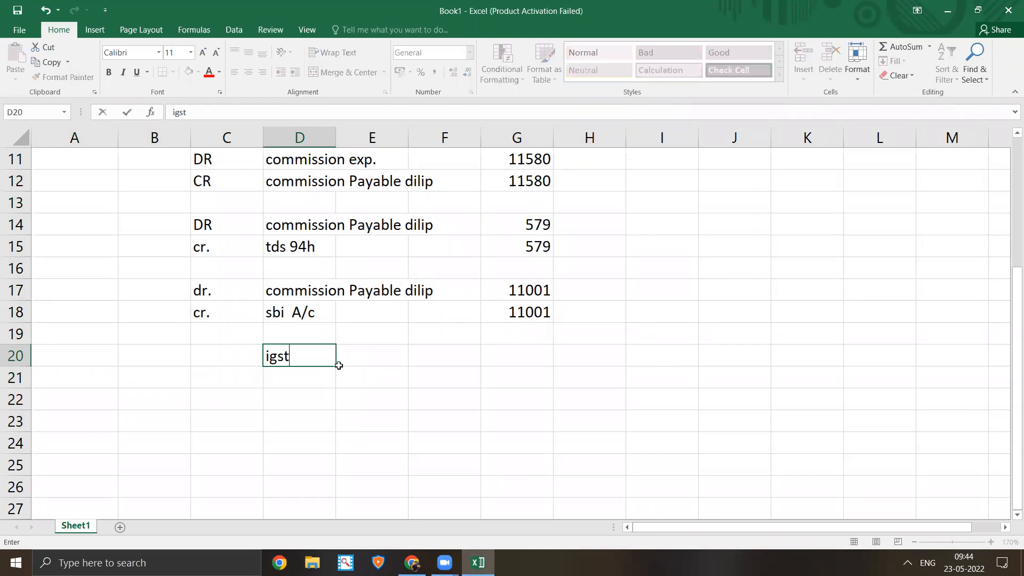
{"action": "key", "text": "Return"}
{"action": "type", "text": "local"}
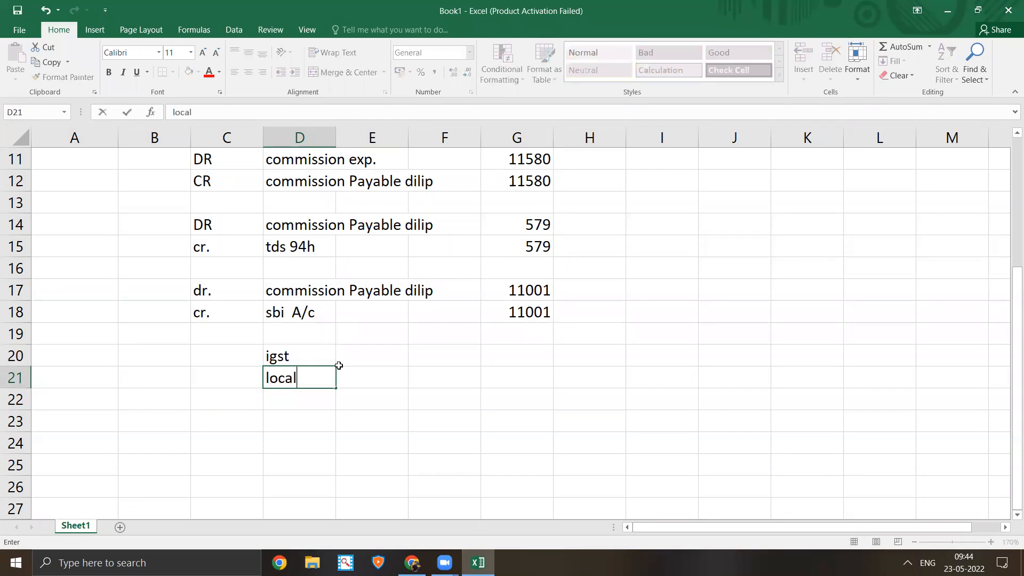
{"action": "key", "text": "Up"}
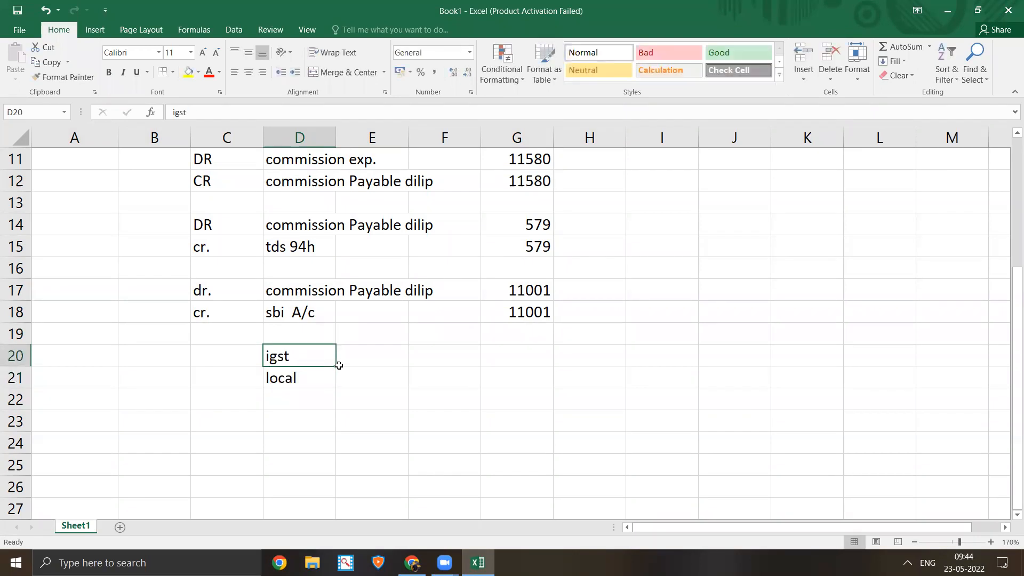
{"action": "key", "text": "Right"}
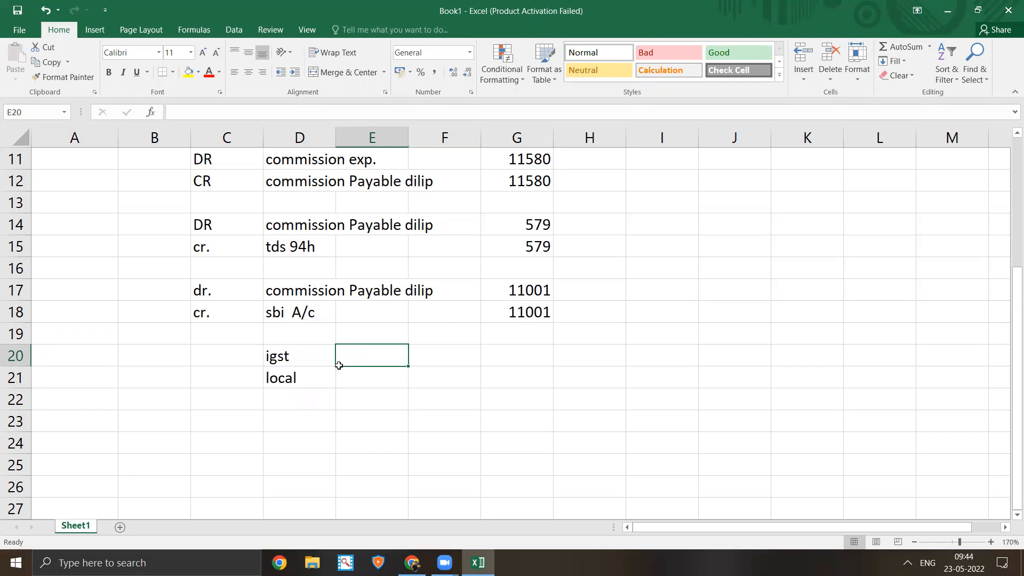
{"action": "key", "text": "Down"}
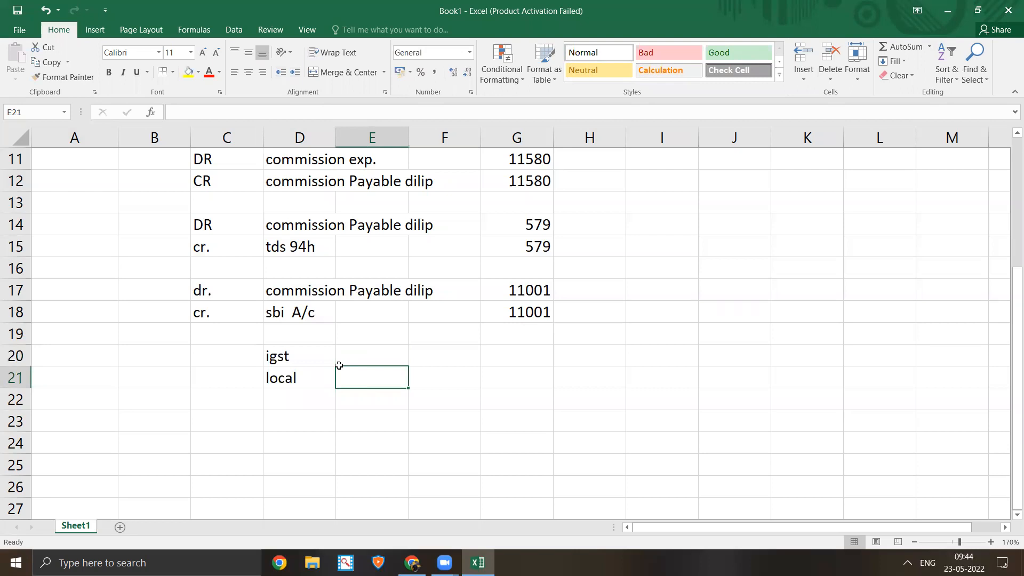
- Add 'CGST' in E21 and 'SGST' in E22 beside the local note, then return to the GST Portal
{"action": "type", "text": "CGST"}
{"action": "key", "text": "Return"}
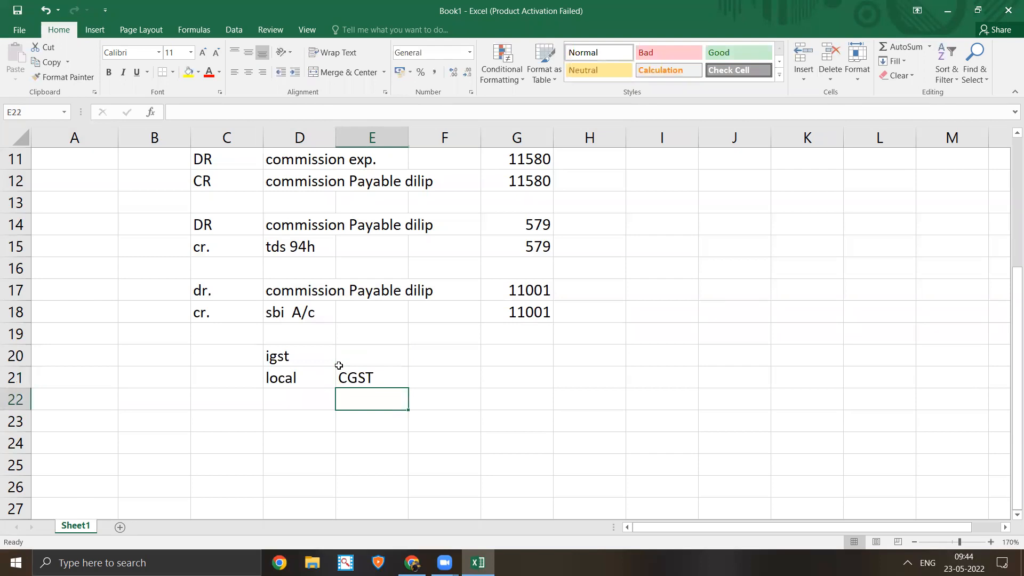
{"action": "type", "text": "SGST"}
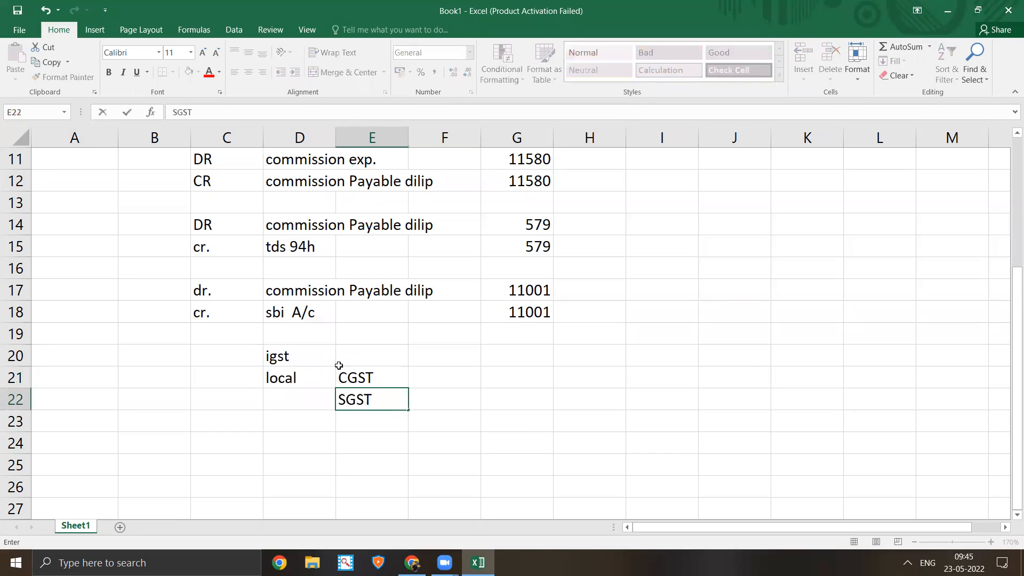
{"action": "key", "text": "Return"}
{"action": "key", "text": "Up"}
{"action": "key", "text": "Up"}
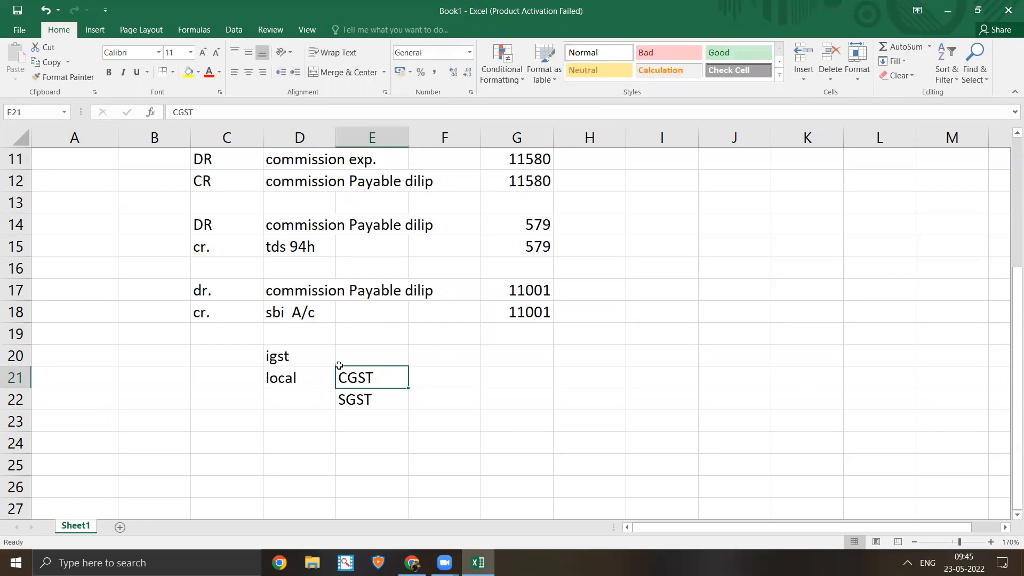
{"action": "left_click", "coordinate": [375, 337]}
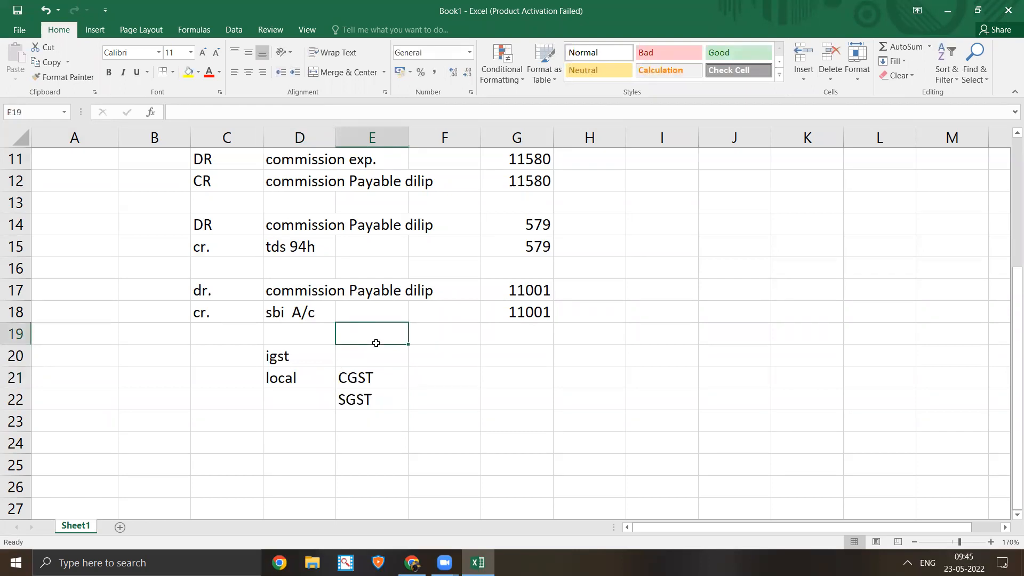
{"action": "left_click", "coordinate": [292, 351]}
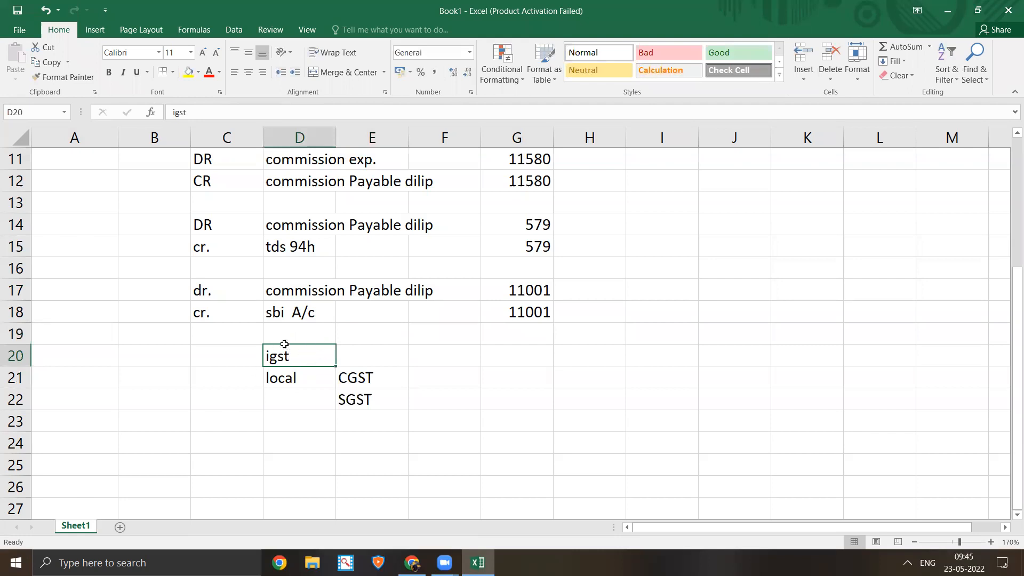
{"action": "left_click", "coordinate": [412, 563]}
{"action": "left_click", "coordinate": [243, 315]}
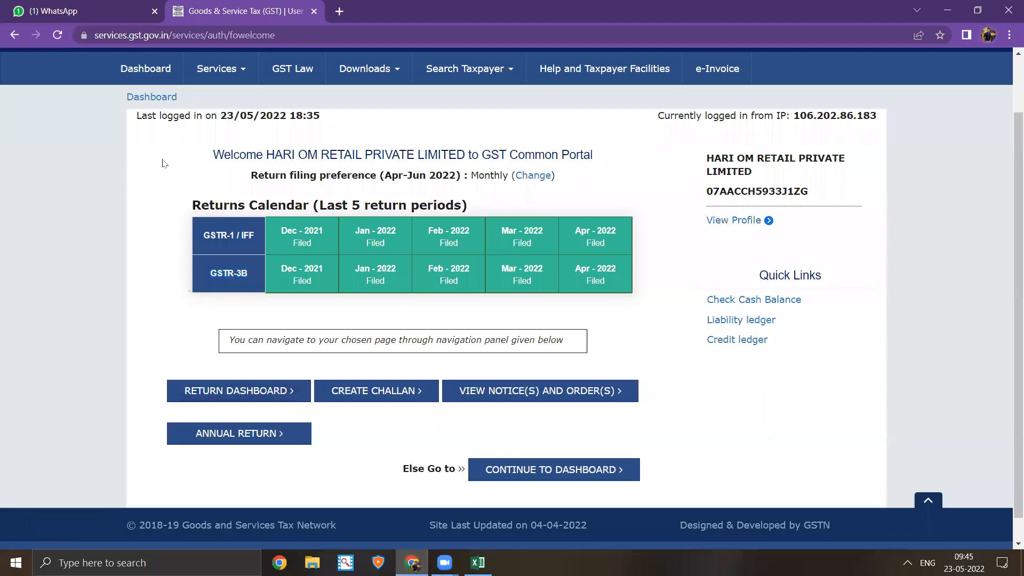
- Open the Dashboard and select the full aggregate turnover figure in the turnover details
{"action": "left_click", "coordinate": [165, 98]}
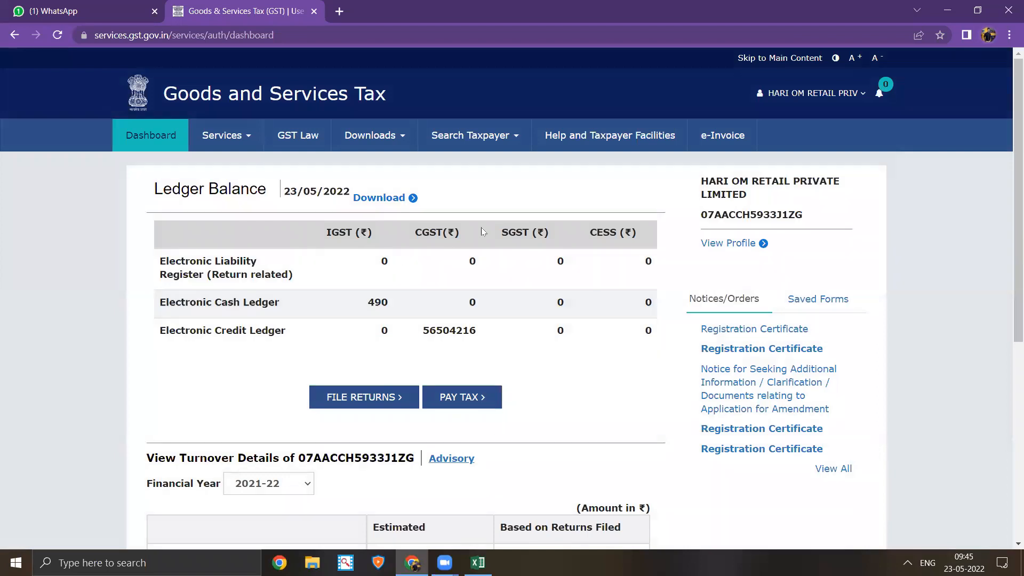
{"action": "scroll", "coordinate": [480, 230], "scroll_direction": "down", "scroll_amount": 6}
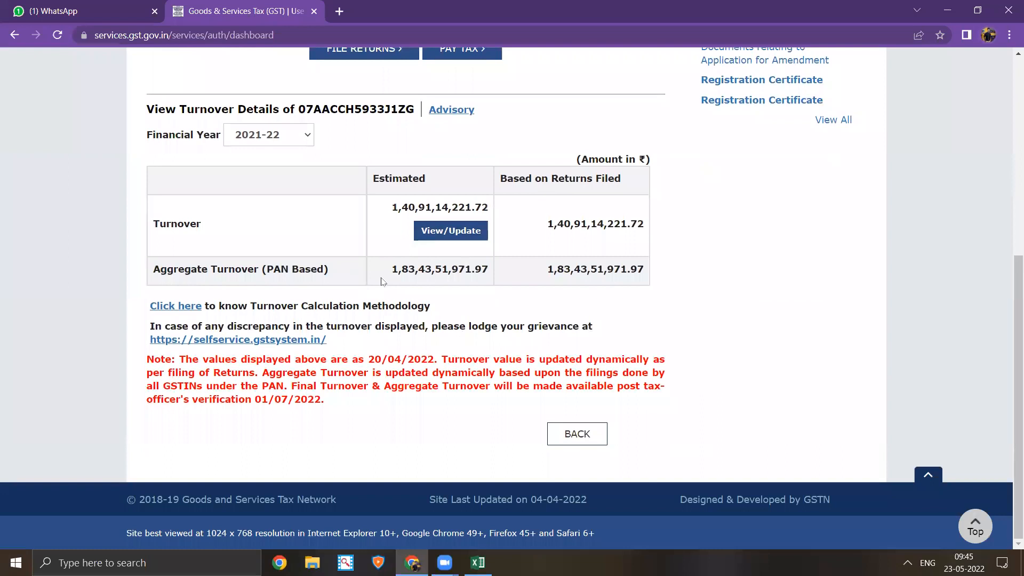
{"action": "left_click_drag", "start_coordinate": [384, 273], "coordinate": [473, 275]}
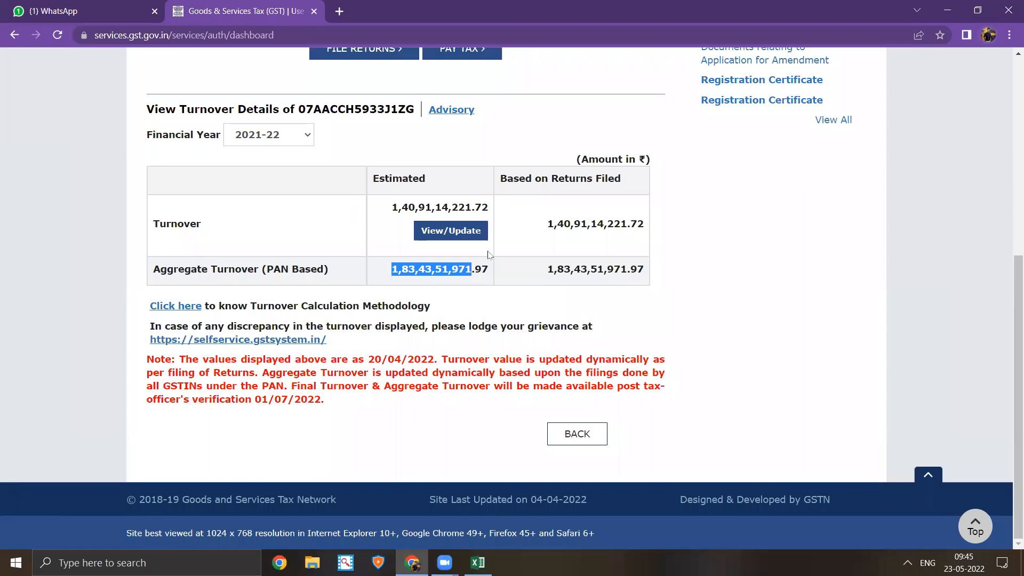
{"action": "left_click", "coordinate": [477, 270]}
{"action": "left_click_drag", "start_coordinate": [487, 270], "coordinate": [390, 269]}
{"action": "scroll", "coordinate": [580, 245], "scroll_direction": "up", "scroll_amount": 5}
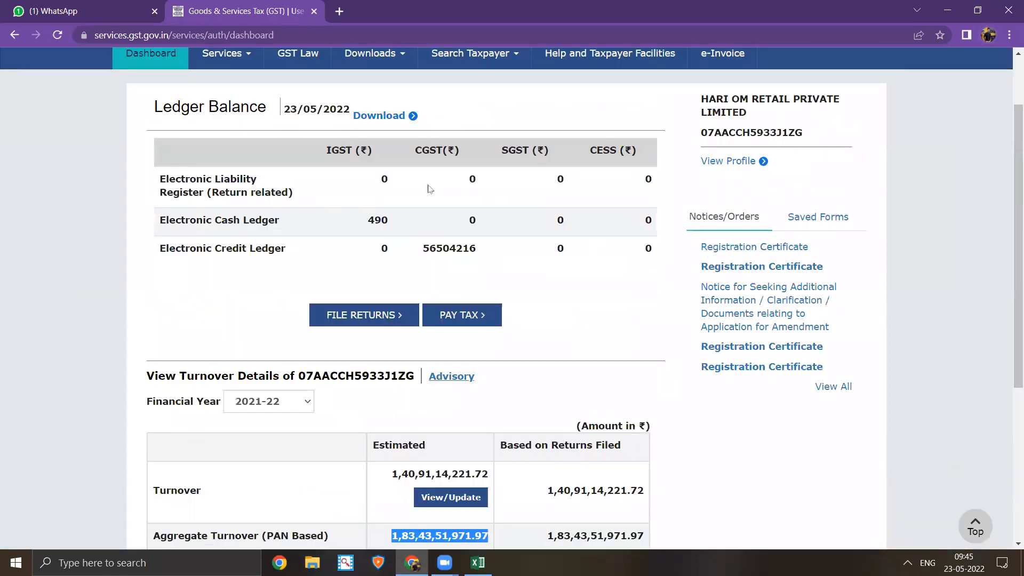
{"action": "scroll", "coordinate": [400, 201], "scroll_direction": "up", "scroll_amount": 1}
{"action": "scroll", "coordinate": [397, 200], "scroll_direction": "up", "scroll_amount": 2}
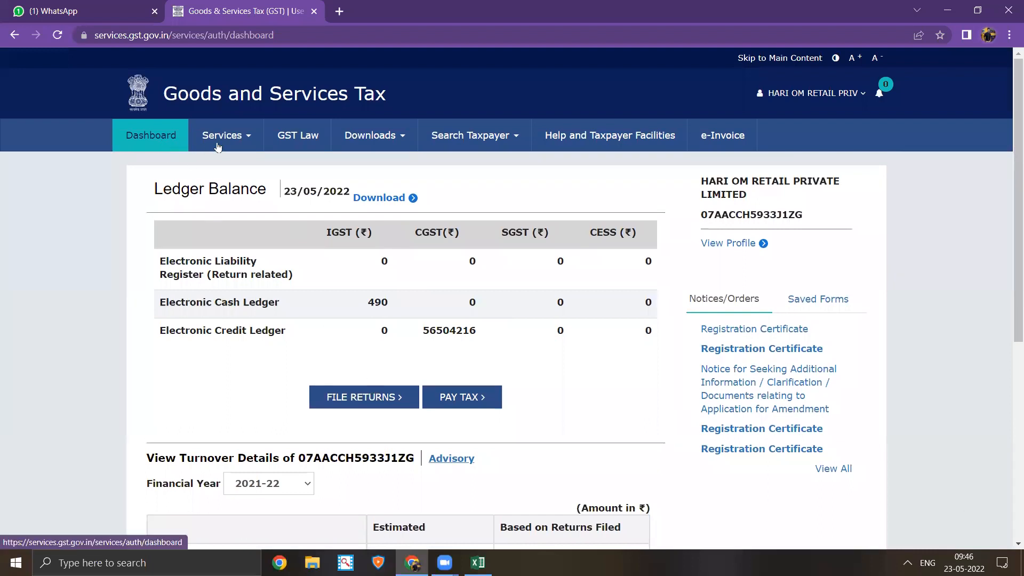
- Go to Services > Returns and open the Returns Dashboard from the quick links
{"action": "left_click", "coordinate": [172, 139]}
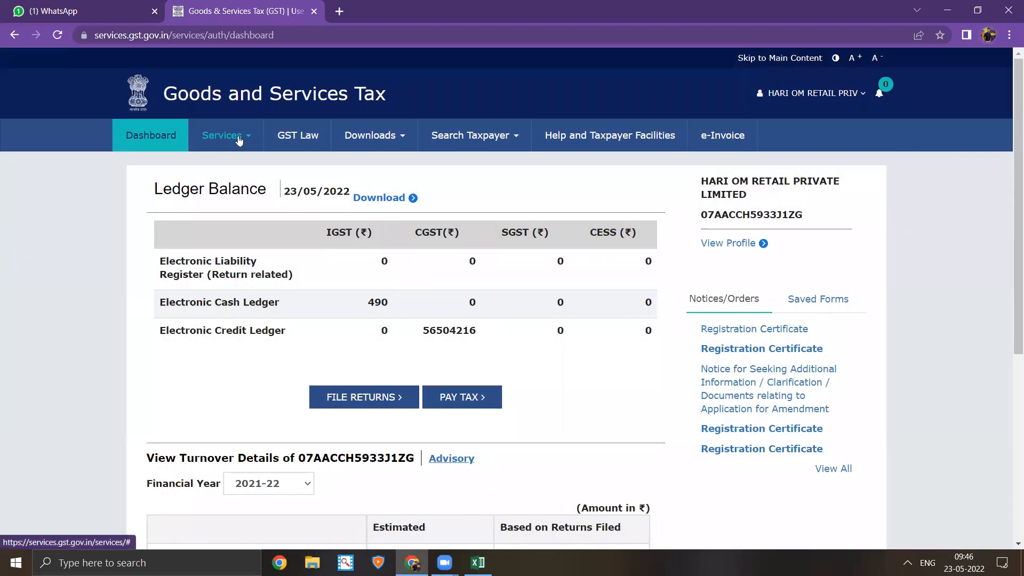
{"action": "left_click", "coordinate": [234, 137]}
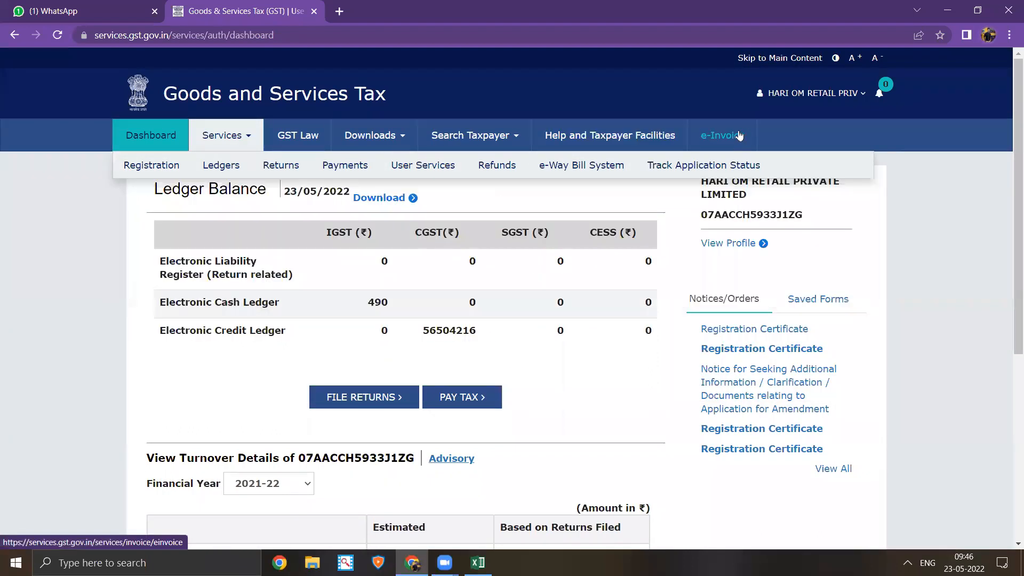
{"action": "mouse_move", "coordinate": [146, 169]}
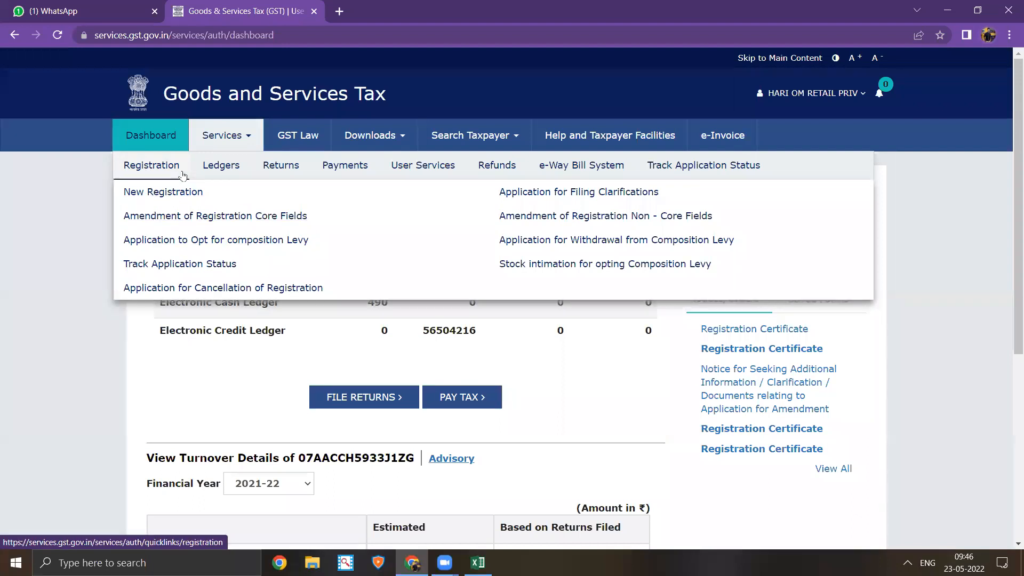
{"action": "mouse_move", "coordinate": [279, 176]}
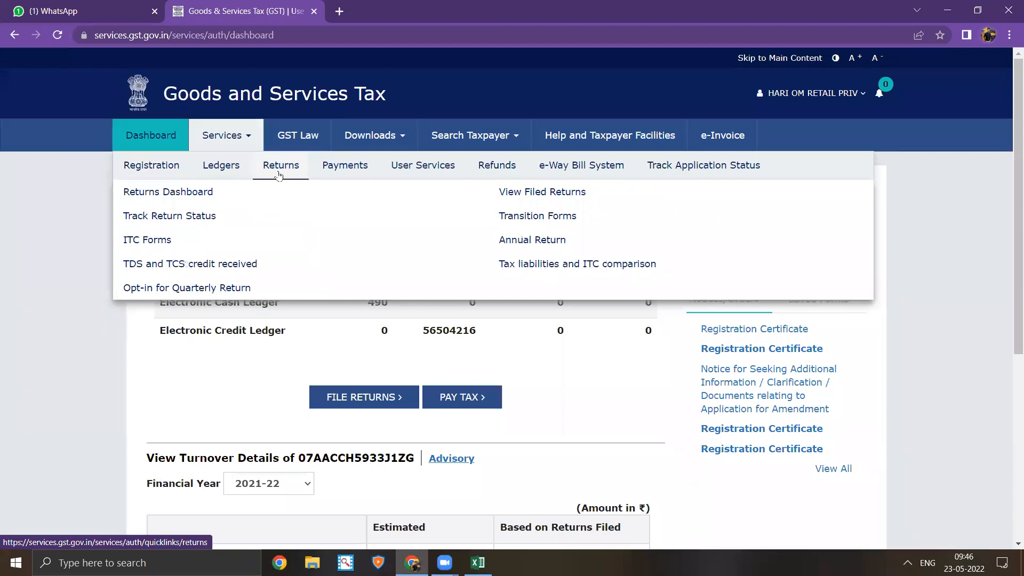
{"action": "left_click", "coordinate": [279, 176]}
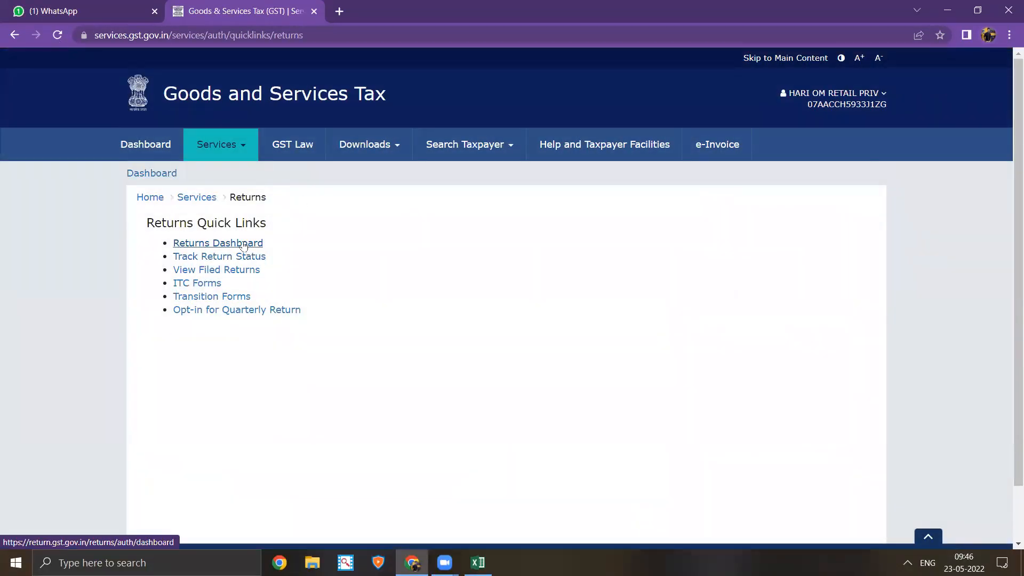
{"action": "left_click", "coordinate": [243, 244]}
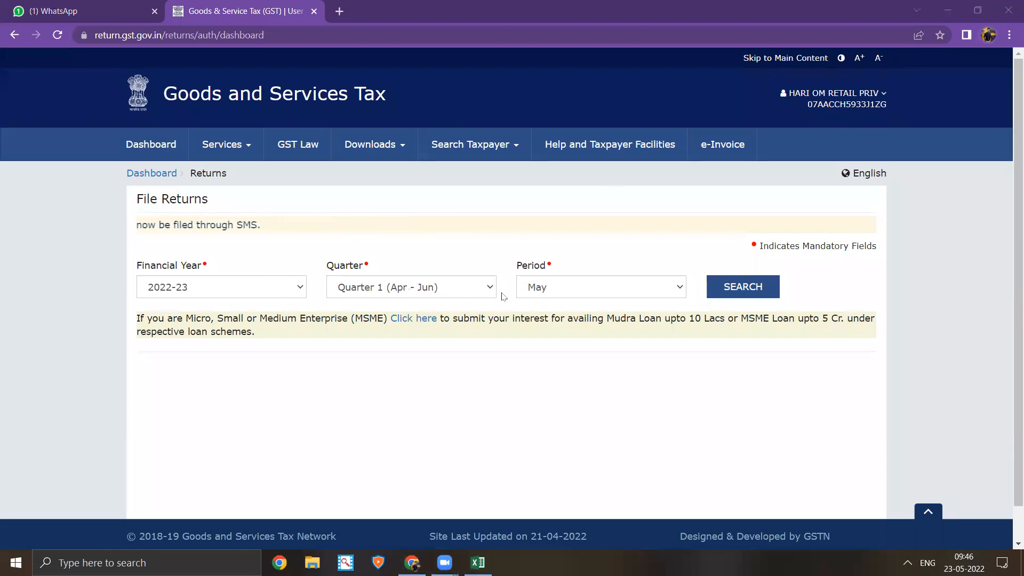
- Search the May 2022-23 return forms and open the GSTR-1 outward supplies return
{"action": "left_click", "coordinate": [724, 293]}
{"action": "scroll", "coordinate": [590, 223], "scroll_direction": "down", "scroll_amount": 2}
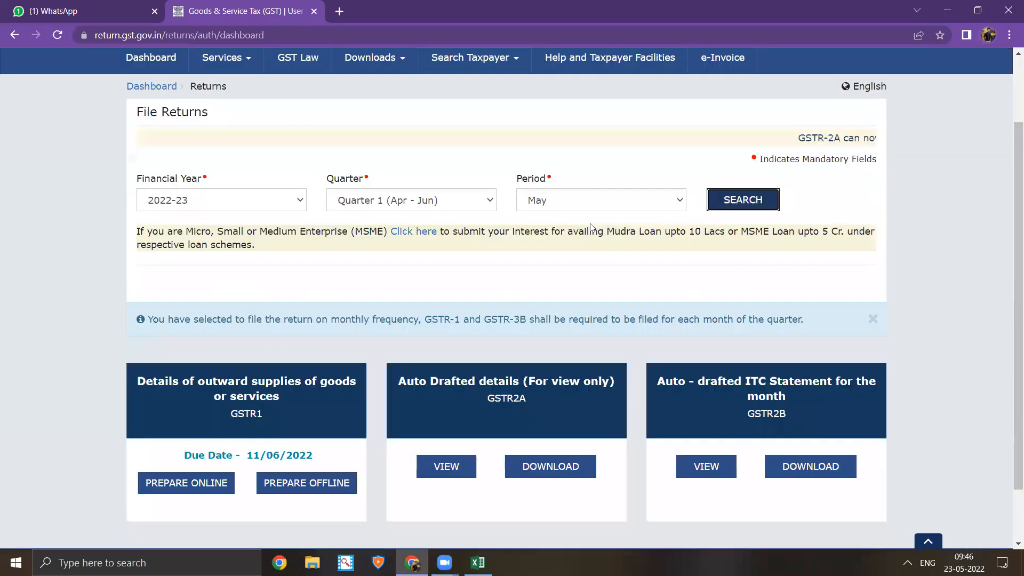
{"action": "scroll", "coordinate": [591, 226], "scroll_direction": "down", "scroll_amount": 1}
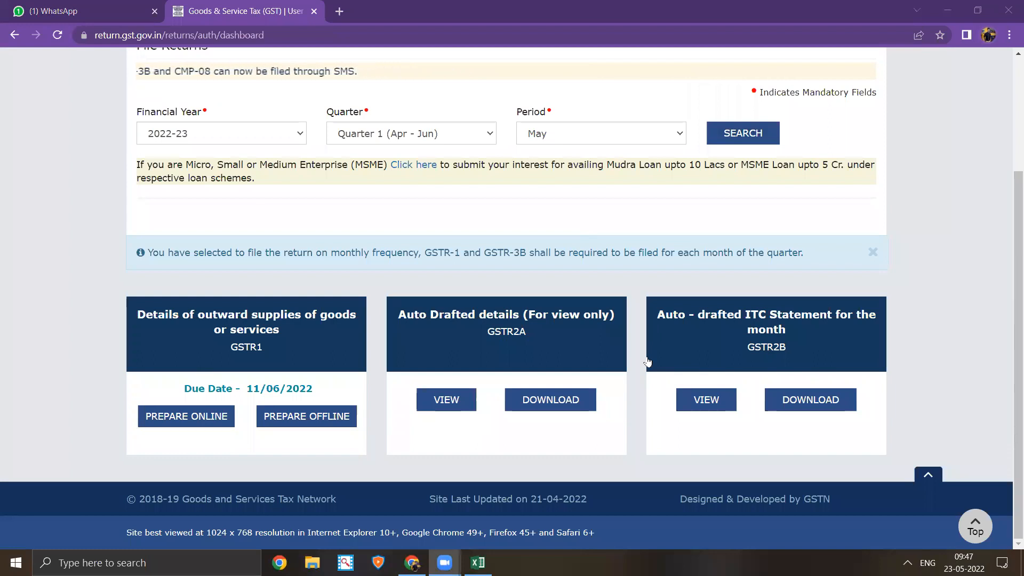
{"action": "left_click", "coordinate": [282, 356]}
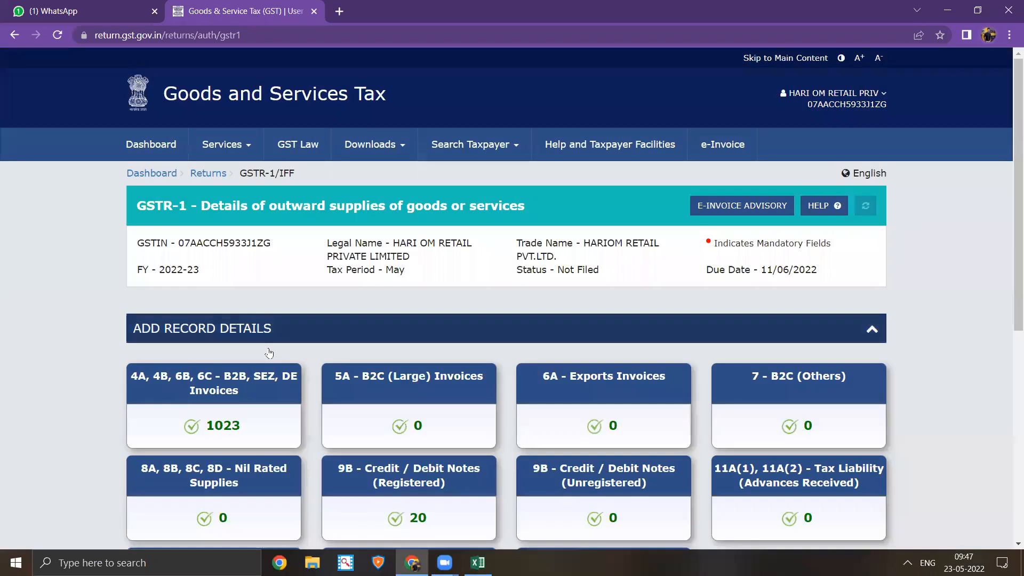
{"action": "scroll", "coordinate": [193, 381], "scroll_direction": "down", "scroll_amount": 1}
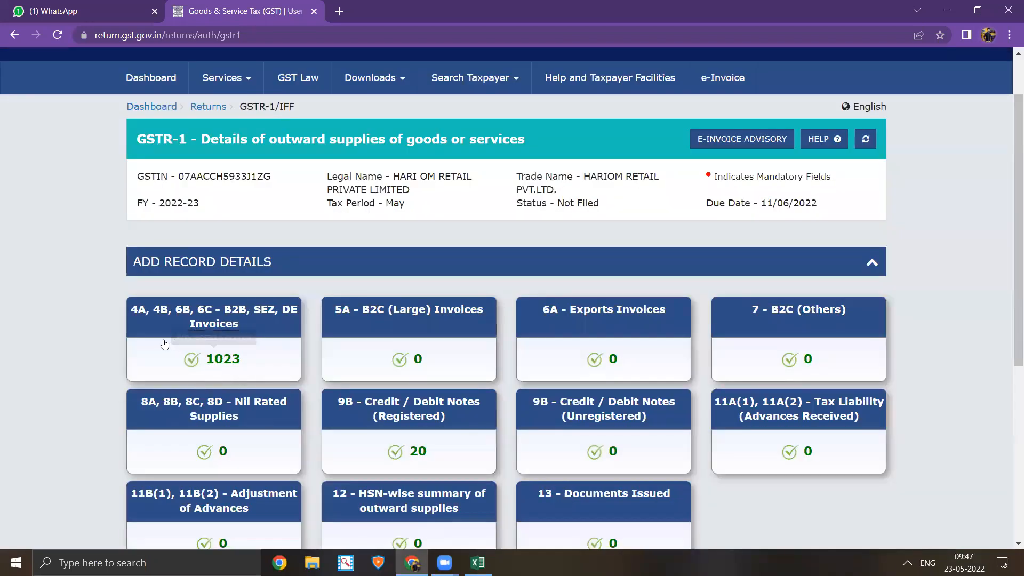
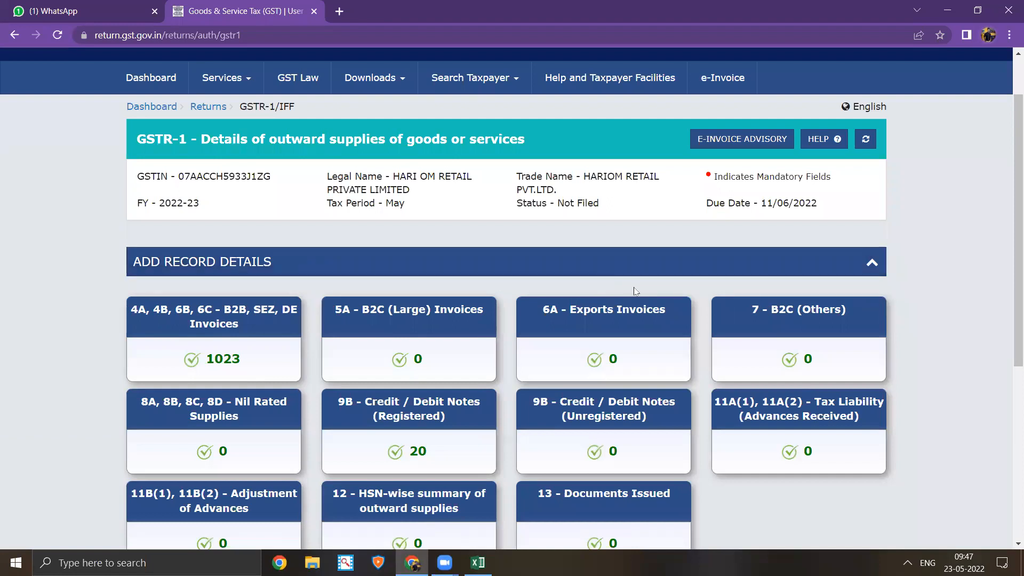
- Go back to File Returns and search 2022-23, Quarter 1, May to show the GSTR1/2A/2B tiles
{"action": "scroll", "coordinate": [525, 306], "scroll_direction": "down", "scroll_amount": 1}
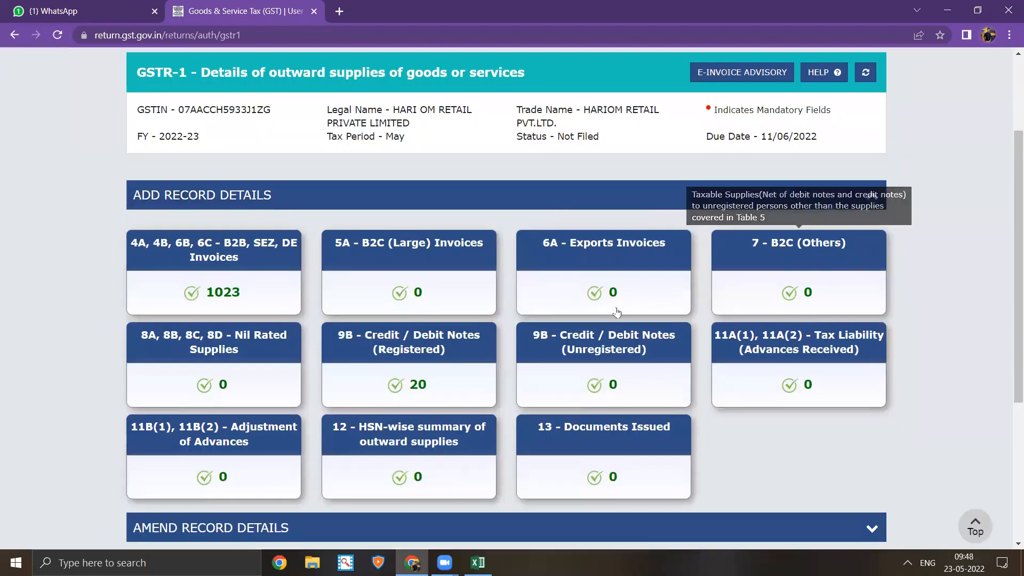
{"action": "scroll", "coordinate": [549, 331], "scroll_direction": "down", "scroll_amount": 4}
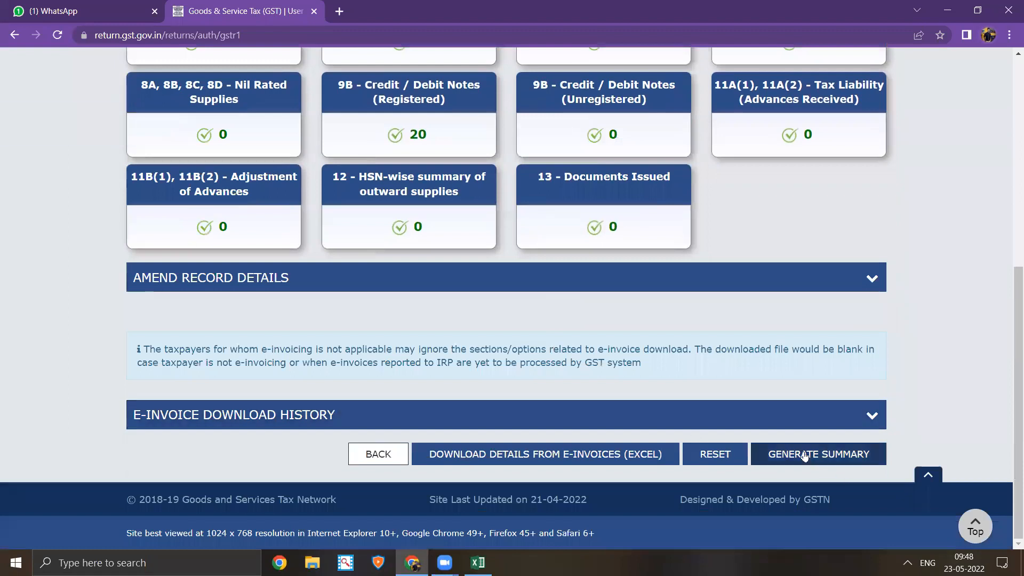
{"action": "left_click", "coordinate": [377, 458]}
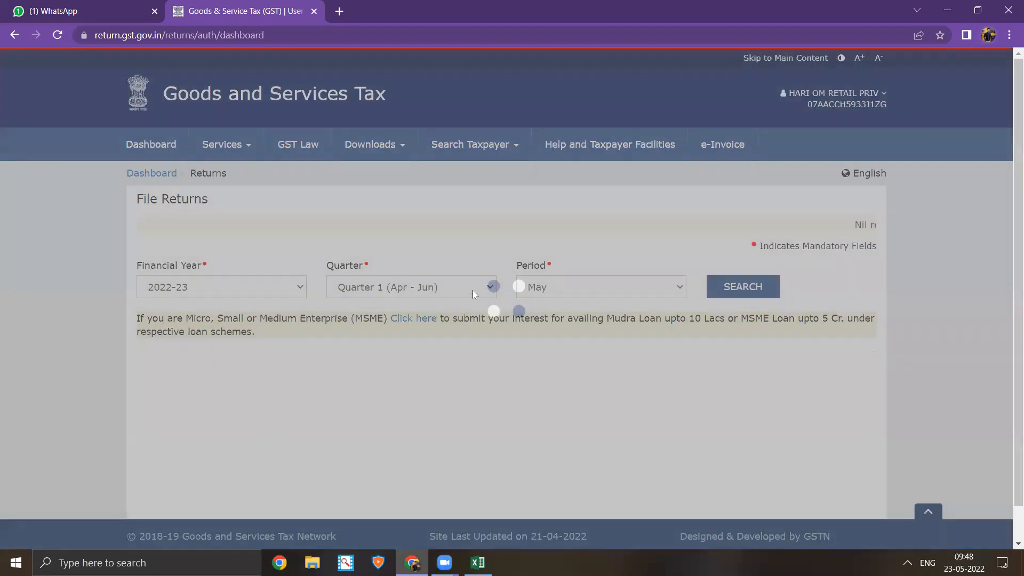
{"action": "left_click", "coordinate": [743, 288]}
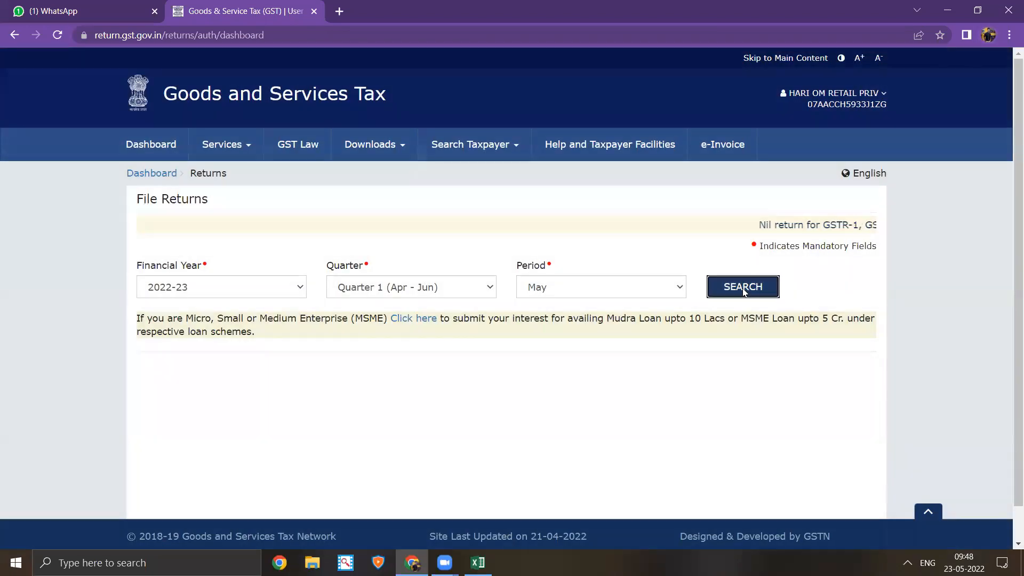
{"action": "scroll", "coordinate": [499, 354], "scroll_direction": "down", "scroll_amount": 3}
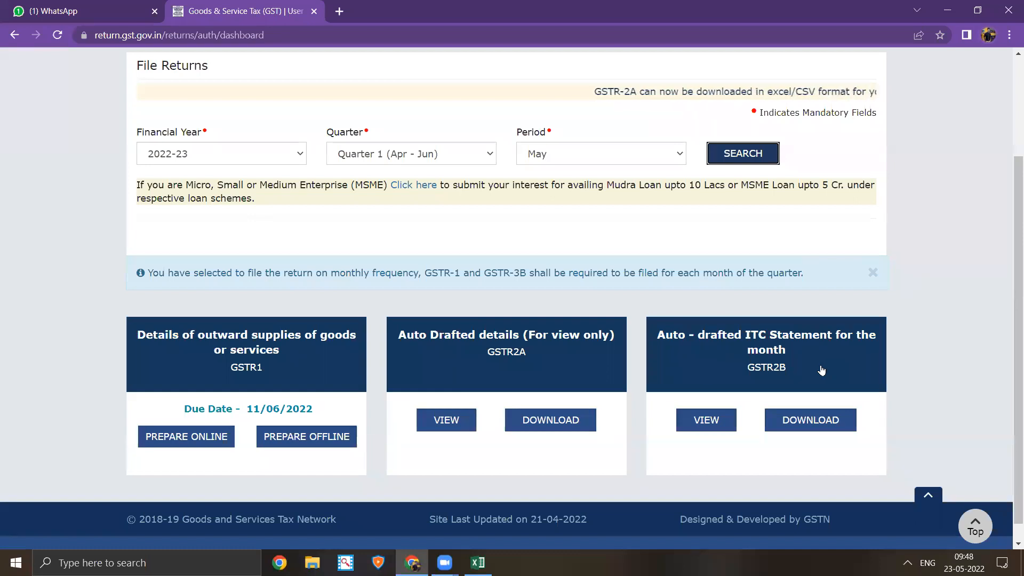
- Open GSTR2A details, then return to File Returns and re-search the May 2022-23 returns
{"action": "left_click", "coordinate": [582, 360]}
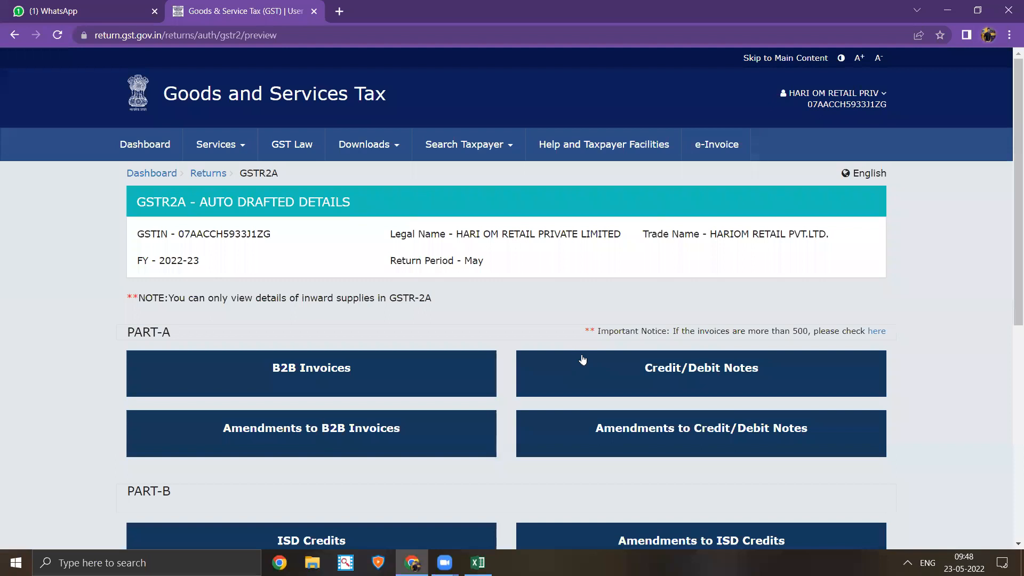
{"action": "left_click", "coordinate": [215, 175]}
{"action": "left_click", "coordinate": [752, 286]}
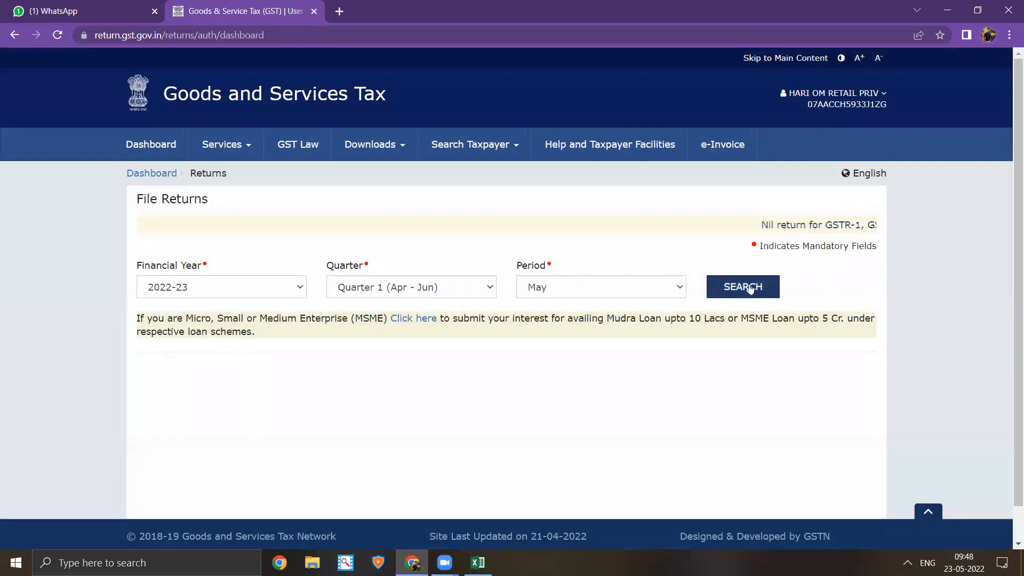
{"action": "left_click", "coordinate": [751, 288]}
{"action": "scroll", "coordinate": [768, 405], "scroll_direction": "down", "scroll_amount": 3}
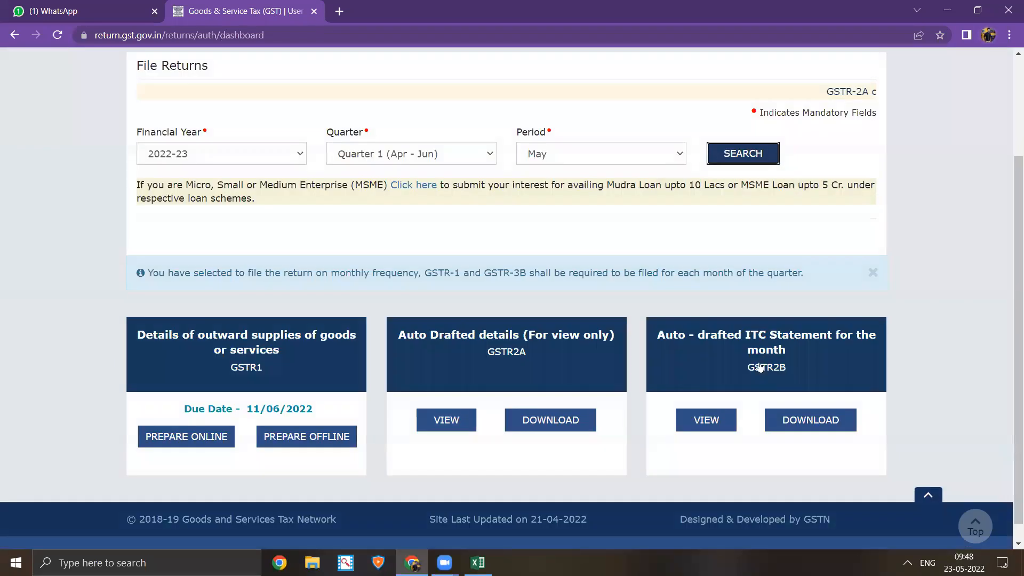
- Reopen GSTR2A for May 2022-23 and view the supplier-wise credit/debit notes details
{"action": "left_click", "coordinate": [557, 369]}
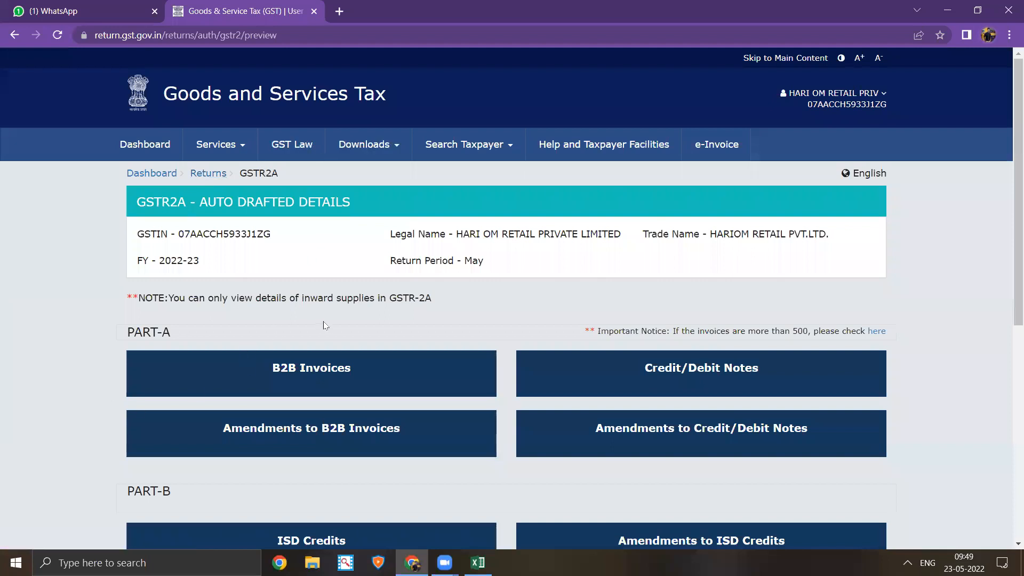
{"action": "scroll", "coordinate": [325, 325], "scroll_direction": "down", "scroll_amount": 3}
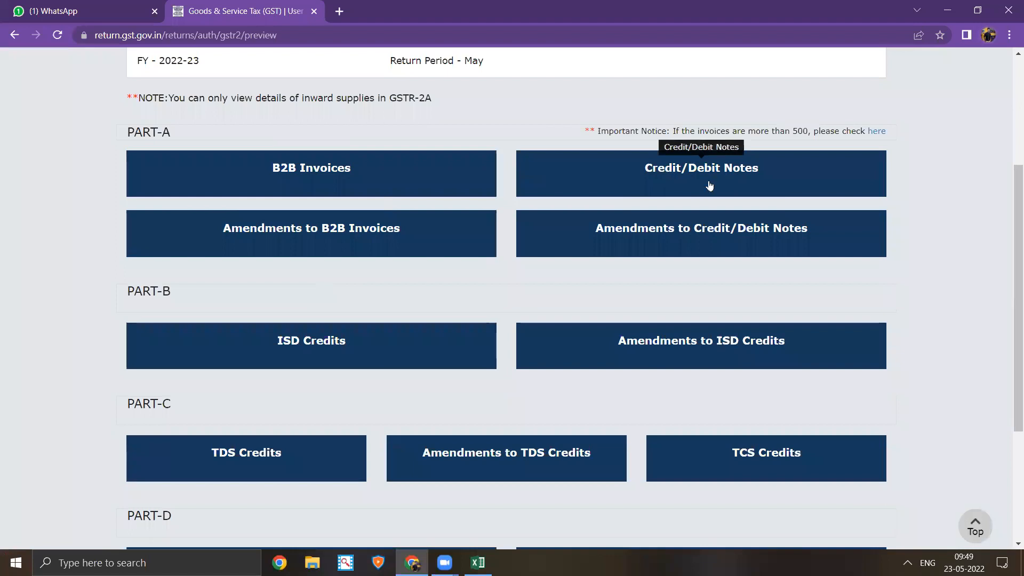
{"action": "left_click", "coordinate": [673, 177]}
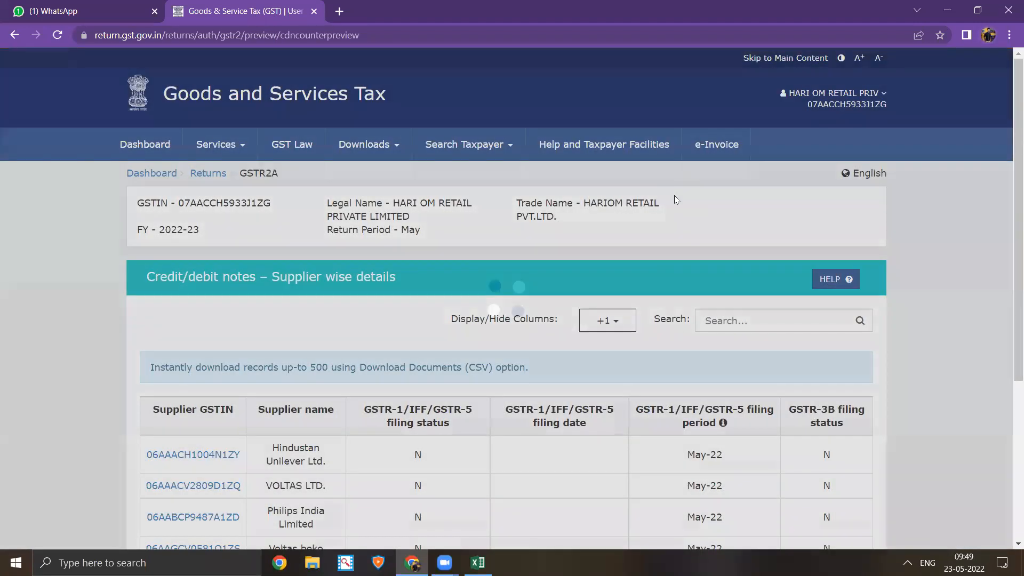
{"action": "scroll", "coordinate": [663, 224], "scroll_direction": "down", "scroll_amount": 4}
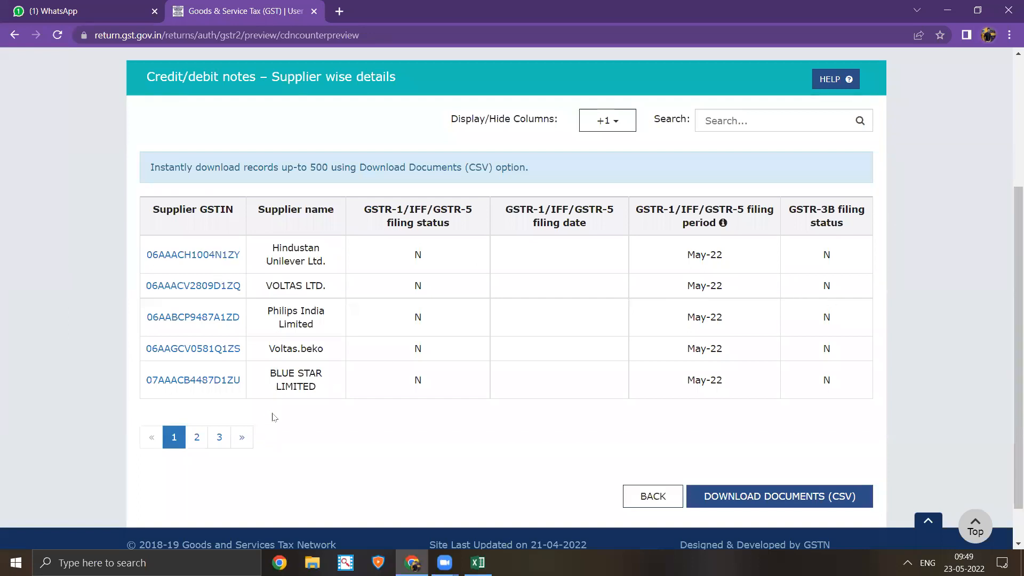
{"action": "left_click", "coordinate": [243, 437]}
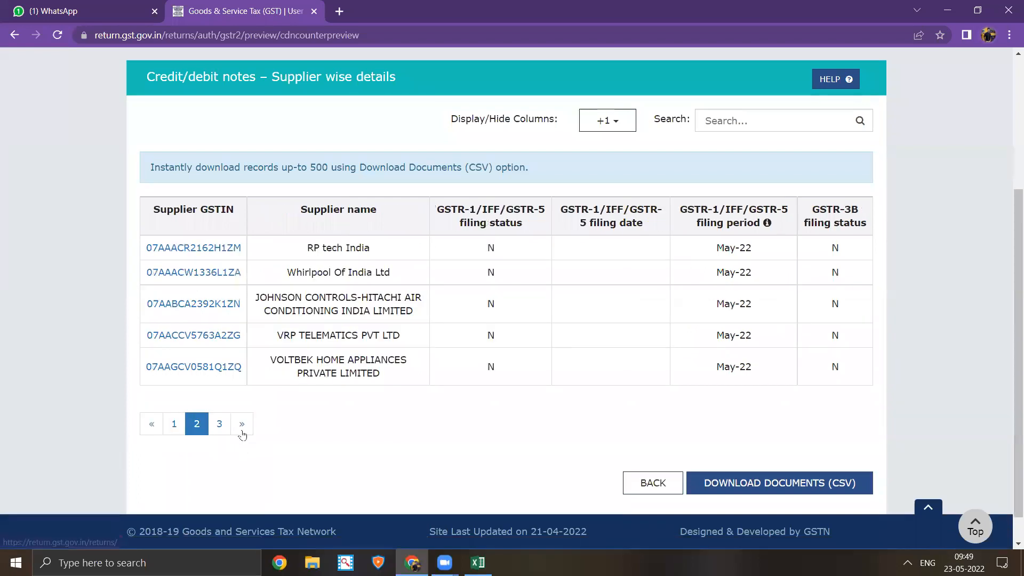
{"action": "left_click", "coordinate": [242, 433]}
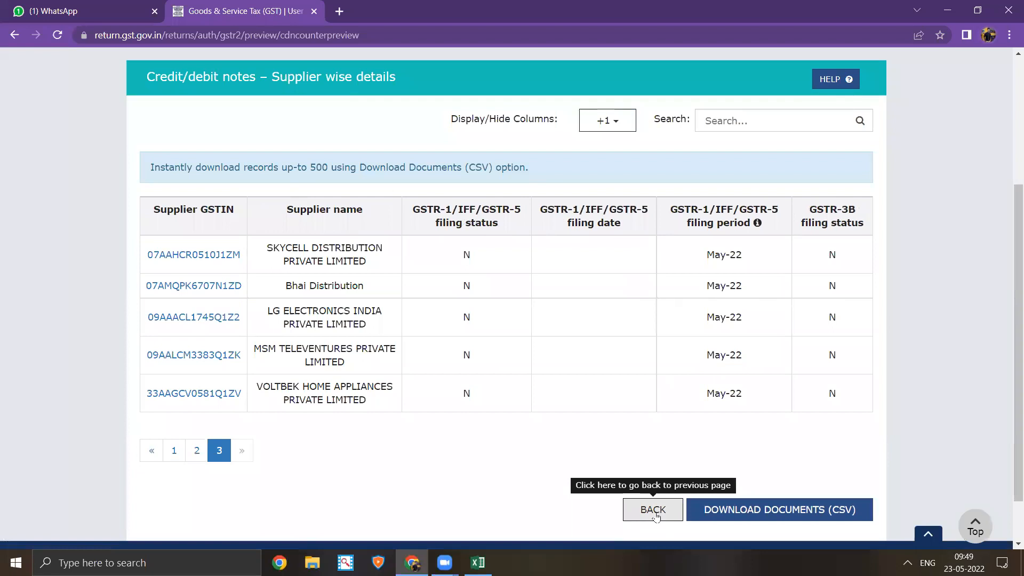
{"action": "left_click", "coordinate": [655, 513]}
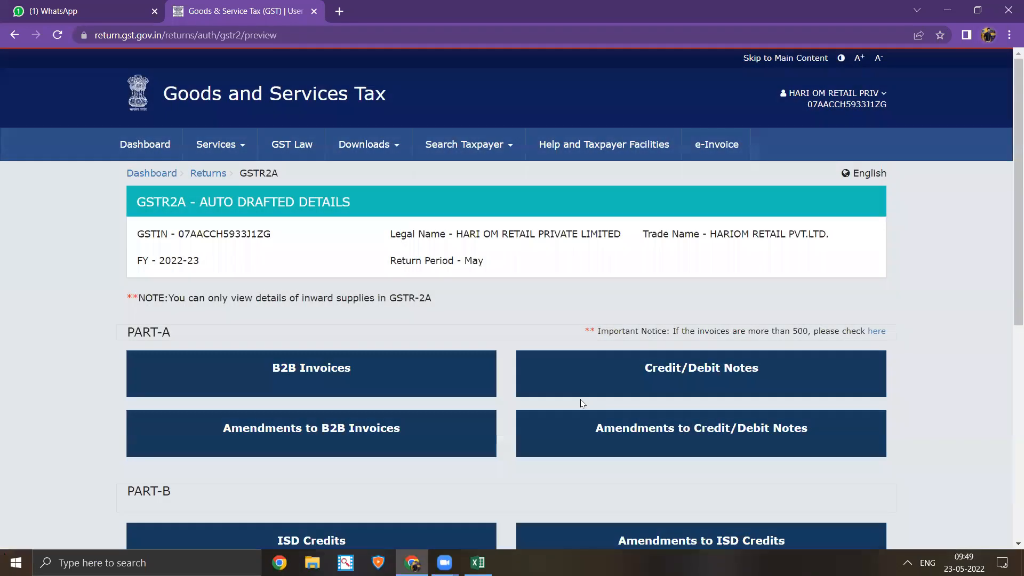
- Browse the GSTR2A B2B invoices supplier list, including its second page
{"action": "left_click", "coordinate": [361, 383]}
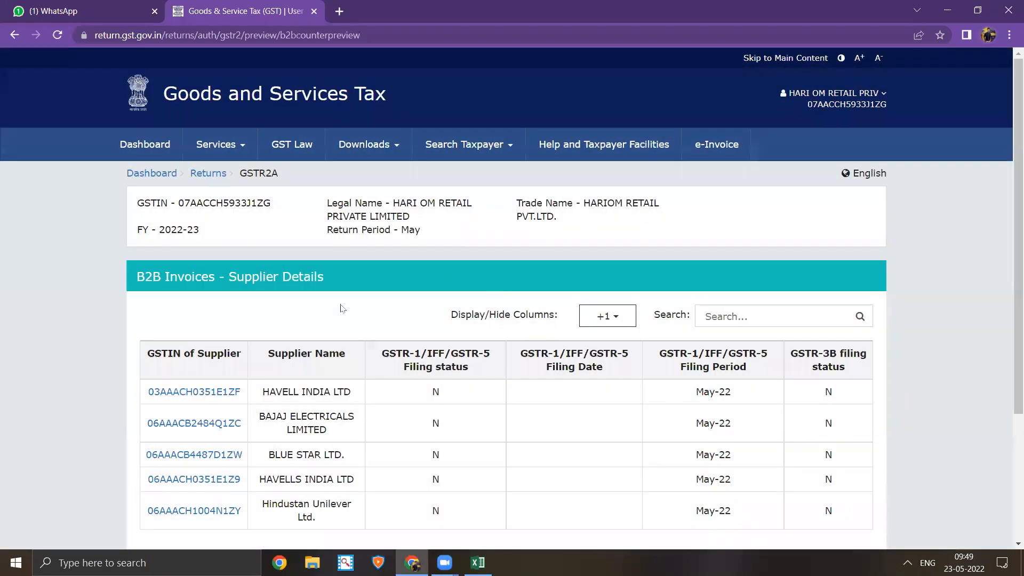
{"action": "scroll", "coordinate": [305, 382], "scroll_direction": "down", "scroll_amount": 3}
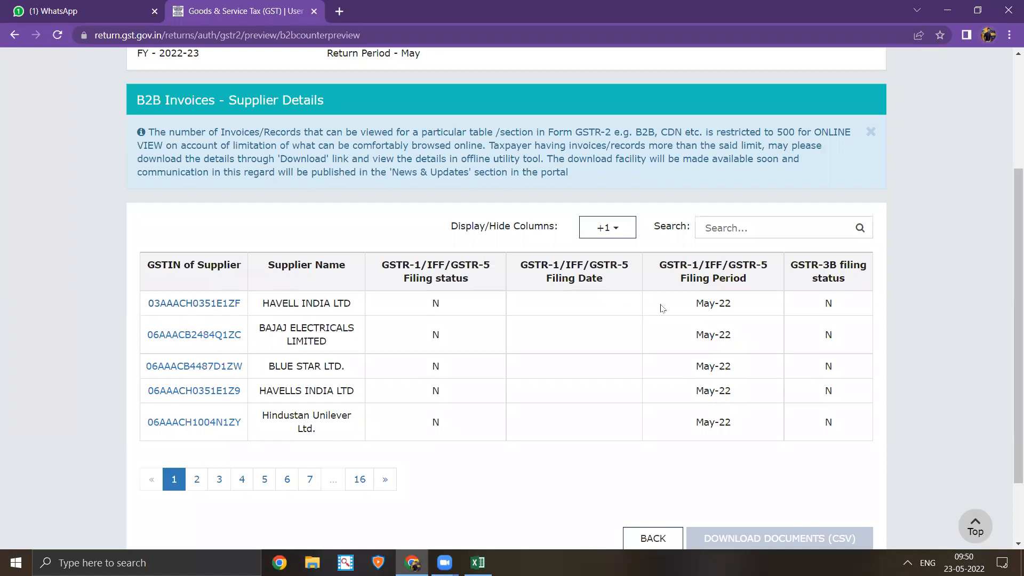
{"action": "scroll", "coordinate": [629, 315], "scroll_direction": "down", "scroll_amount": 2}
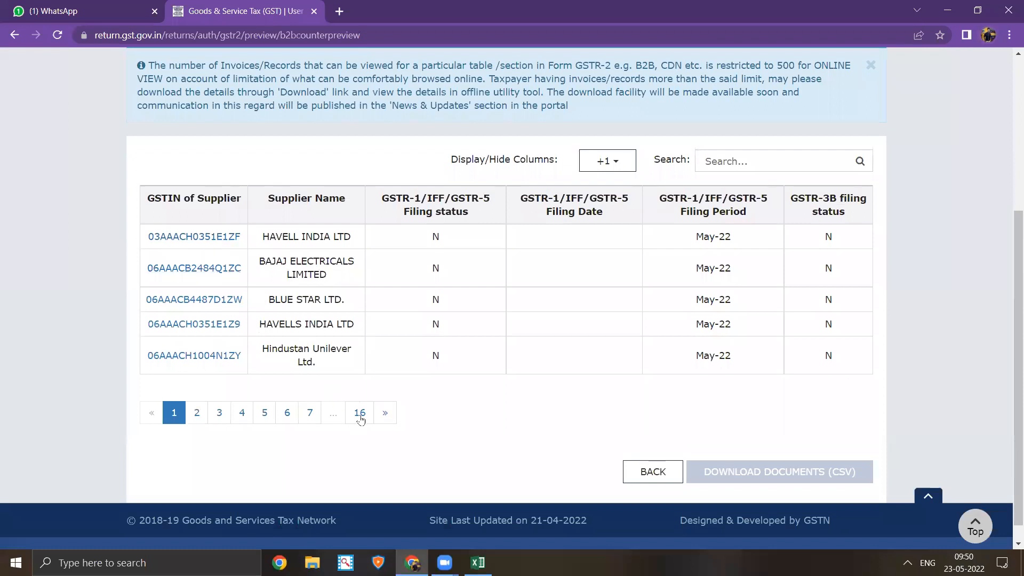
{"action": "left_click", "coordinate": [386, 414]}
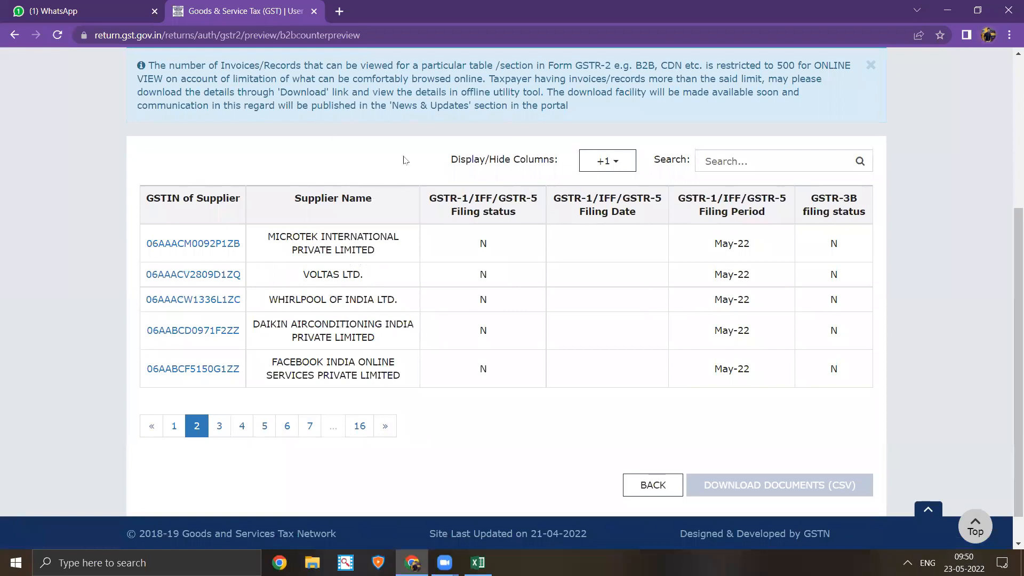
- Return to the GSTR2A page, recheck the B2B supplier details, then head back toward the returns dashboard
{"action": "left_click", "coordinate": [659, 488]}
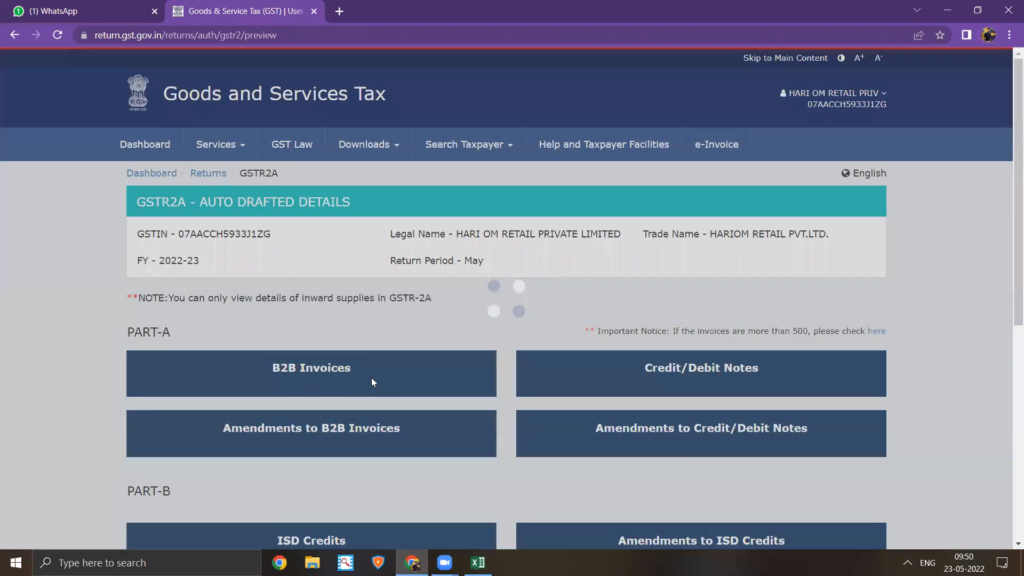
{"action": "scroll", "coordinate": [372, 377], "scroll_direction": "down", "scroll_amount": 2}
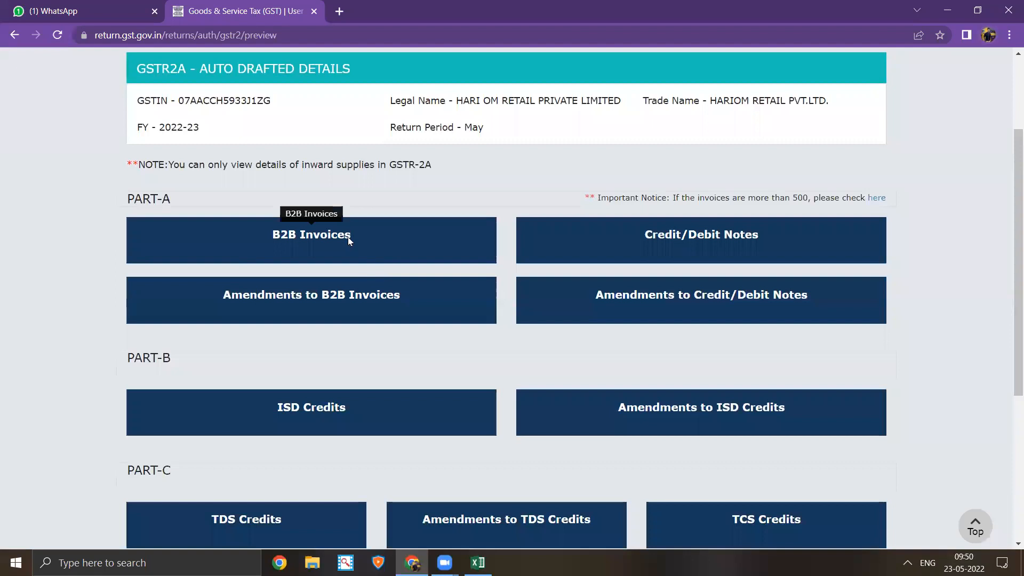
{"action": "left_click", "coordinate": [349, 241]}
{"action": "scroll", "coordinate": [596, 339], "scroll_direction": "down", "scroll_amount": 3}
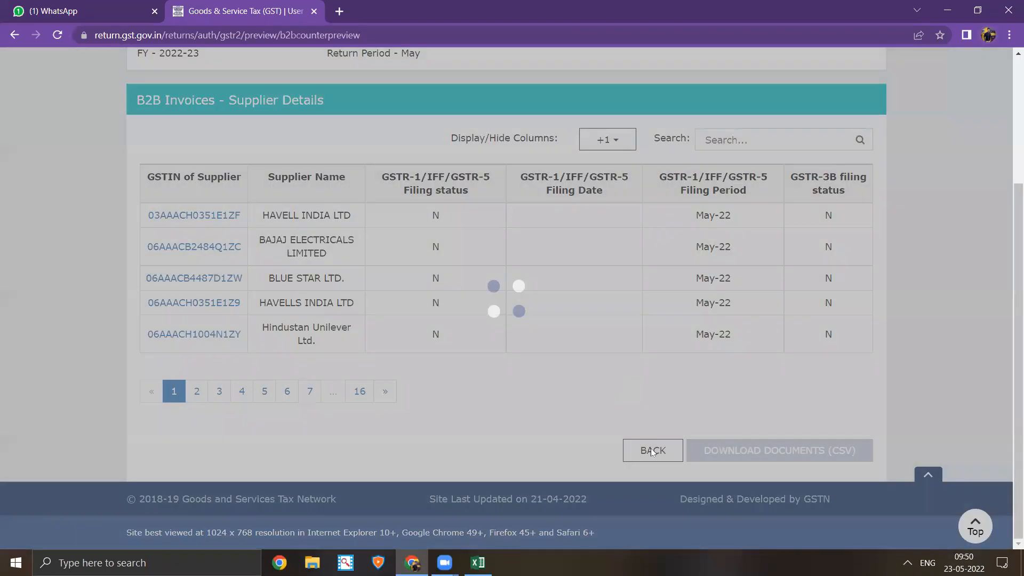
{"action": "left_click", "coordinate": [653, 450]}
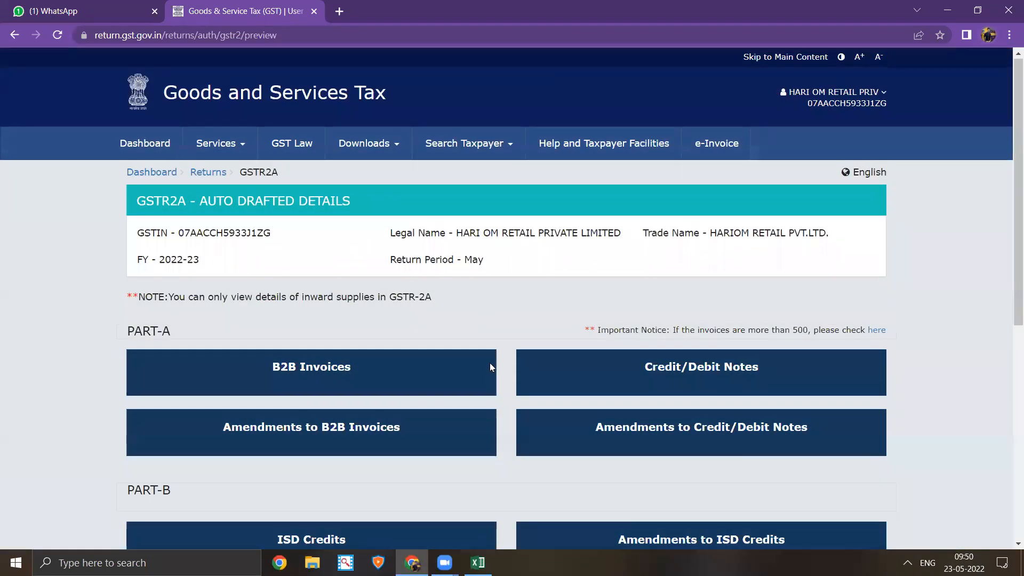
{"action": "scroll", "coordinate": [489, 363], "scroll_direction": "down", "scroll_amount": 7}
{"action": "left_click", "coordinate": [875, 451]}
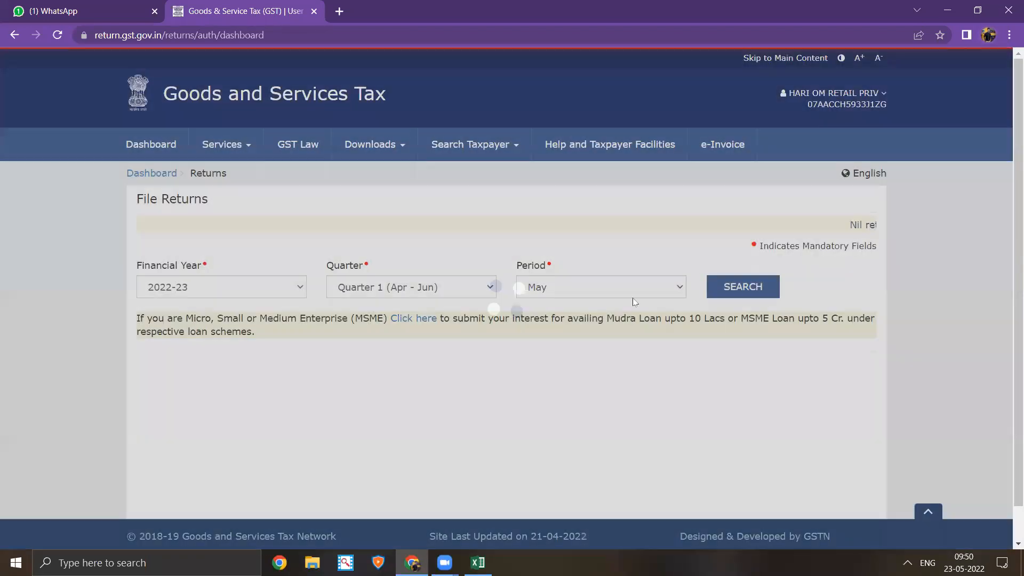
- Search the 2022-23 Quarter 1 May returns again and open the GSTR2A offline download page
{"action": "left_click", "coordinate": [727, 287]}
{"action": "left_click", "coordinate": [732, 287]}
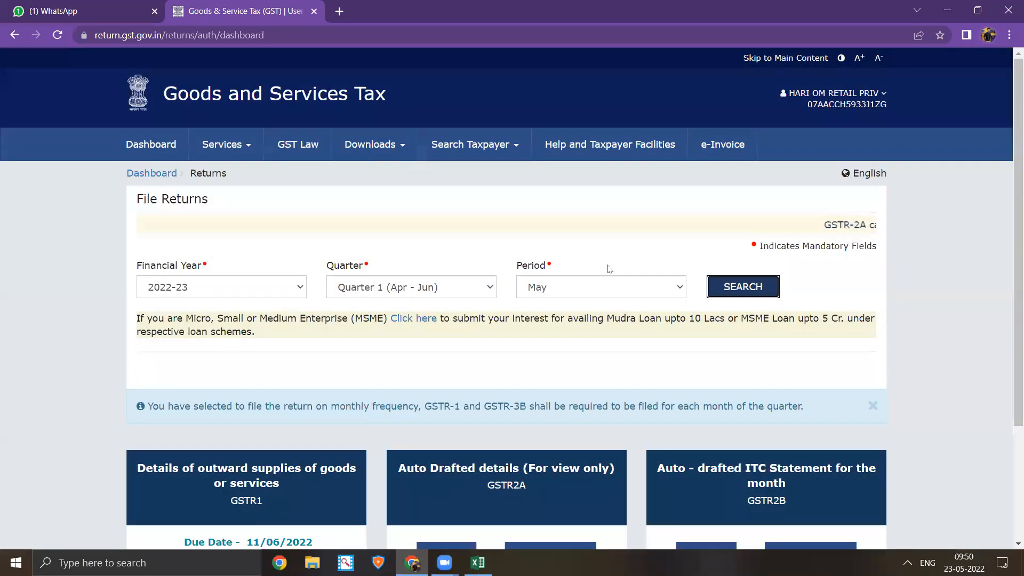
{"action": "scroll", "coordinate": [608, 224], "scroll_direction": "down", "scroll_amount": 3}
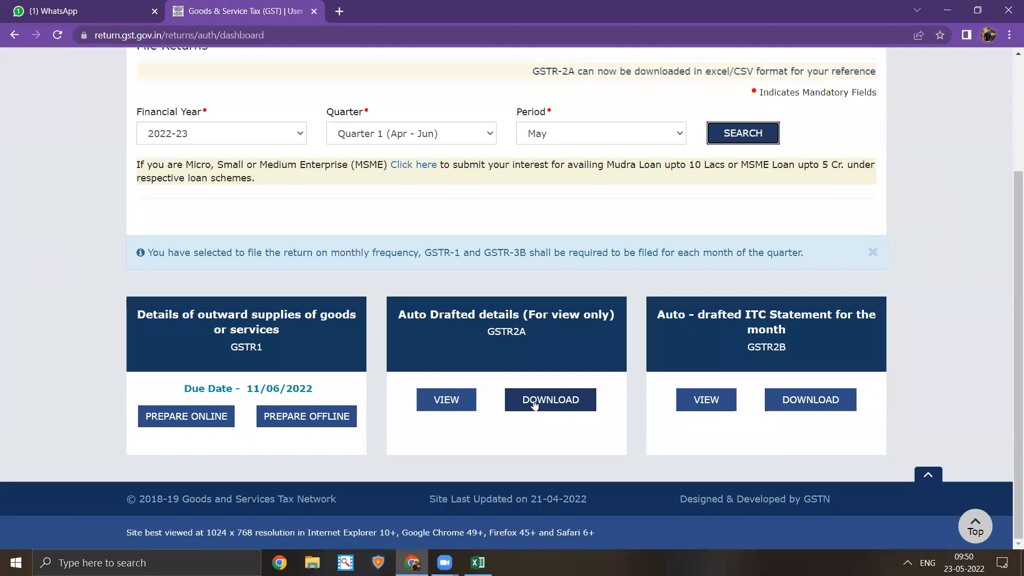
{"action": "left_click", "coordinate": [534, 405]}
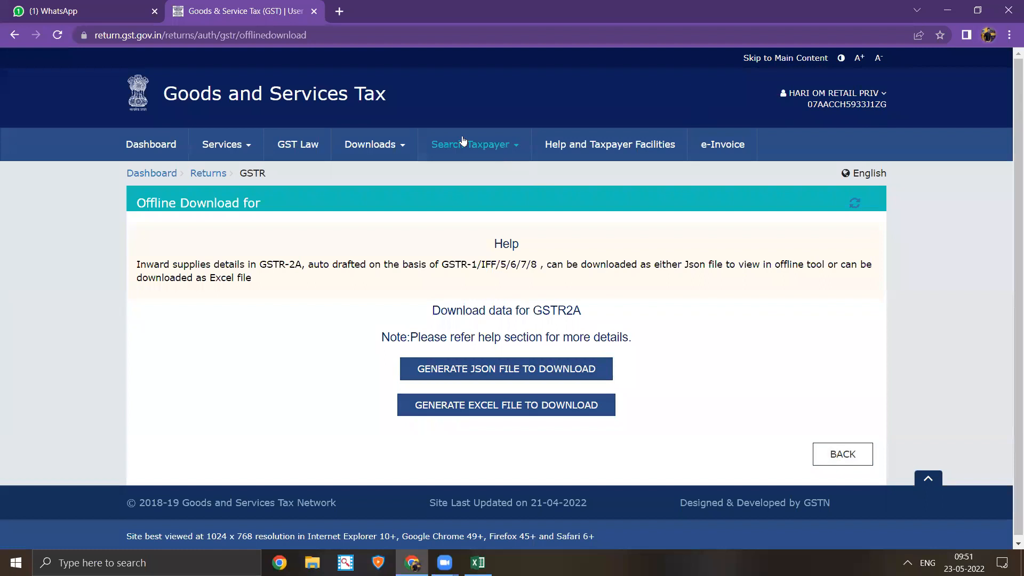
- Visit the e-Invoice System site (einvoice1.gst.gov.in), view its login form, close it, and return to the Dashboard
{"action": "left_click", "coordinate": [732, 148]}
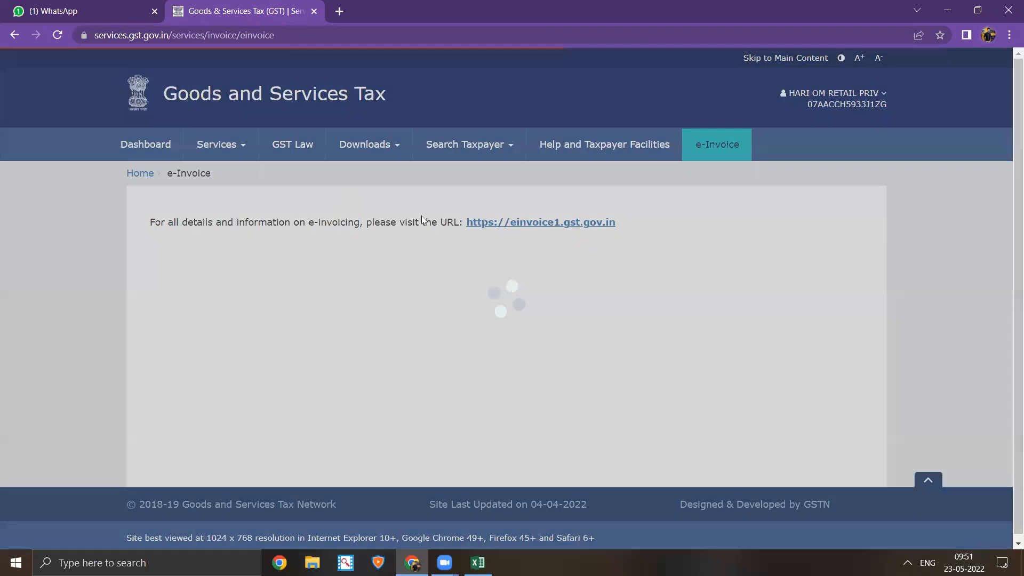
{"action": "left_click", "coordinate": [541, 224]}
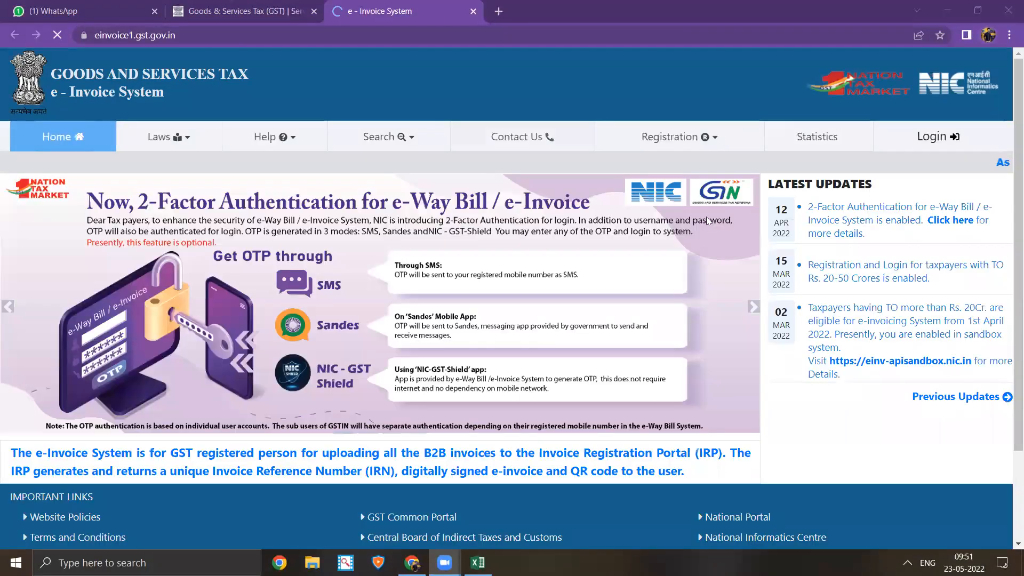
{"action": "left_click", "coordinate": [936, 136]}
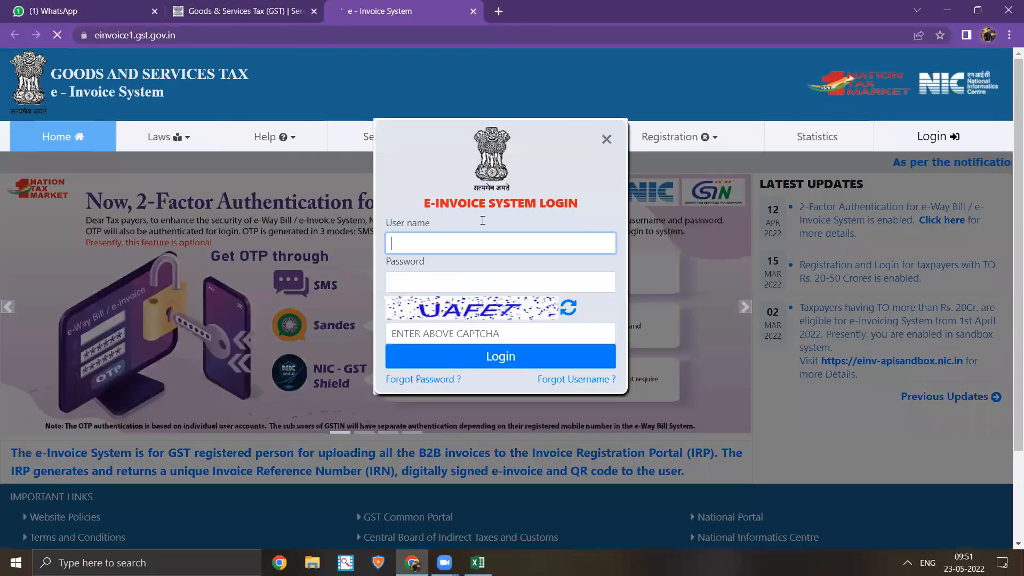
{"action": "left_click", "coordinate": [606, 139]}
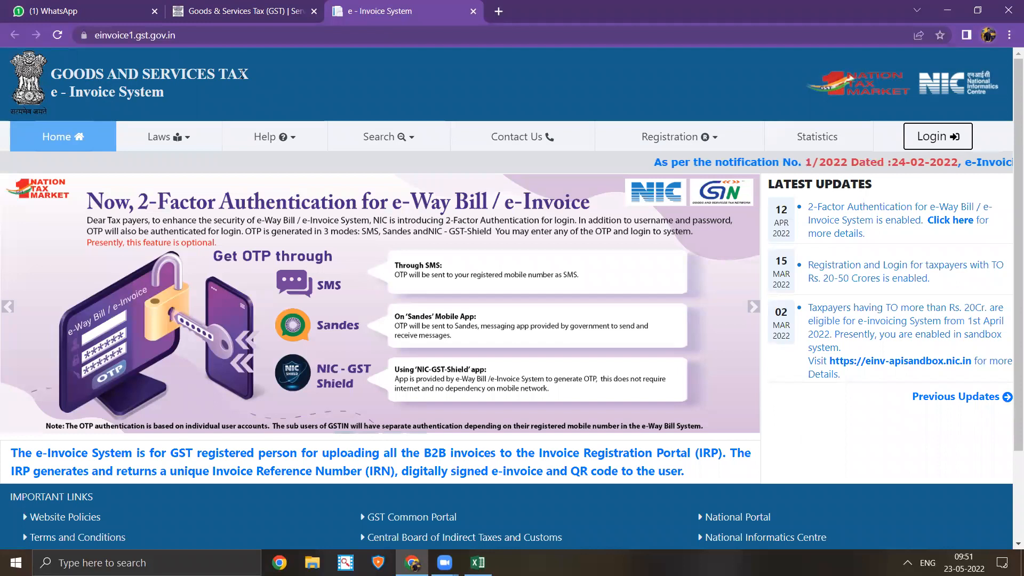
{"action": "left_click", "coordinate": [357, 63]}
{"action": "key", "text": "ctrl+w"}
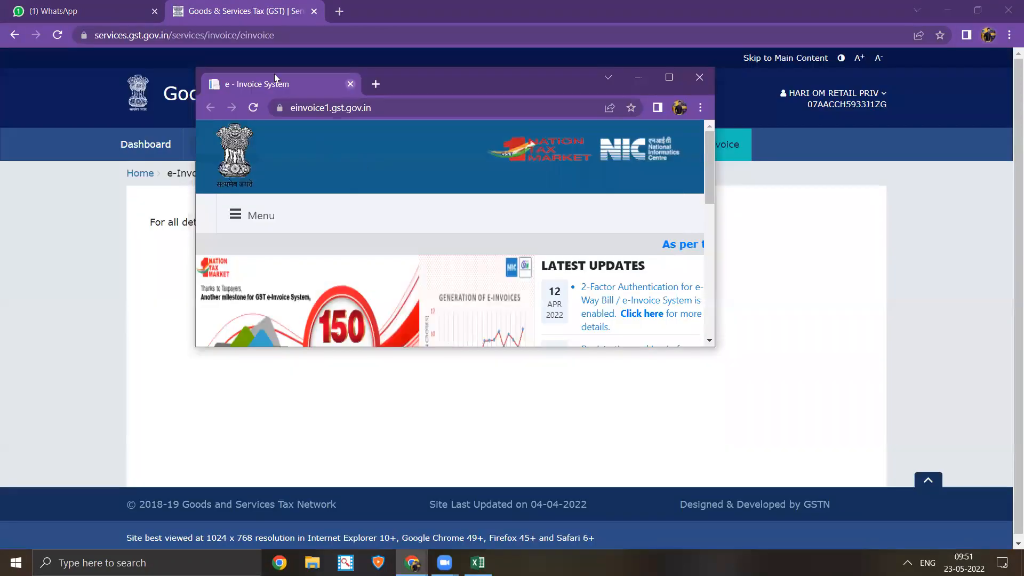
{"action": "left_click", "coordinate": [166, 154]}
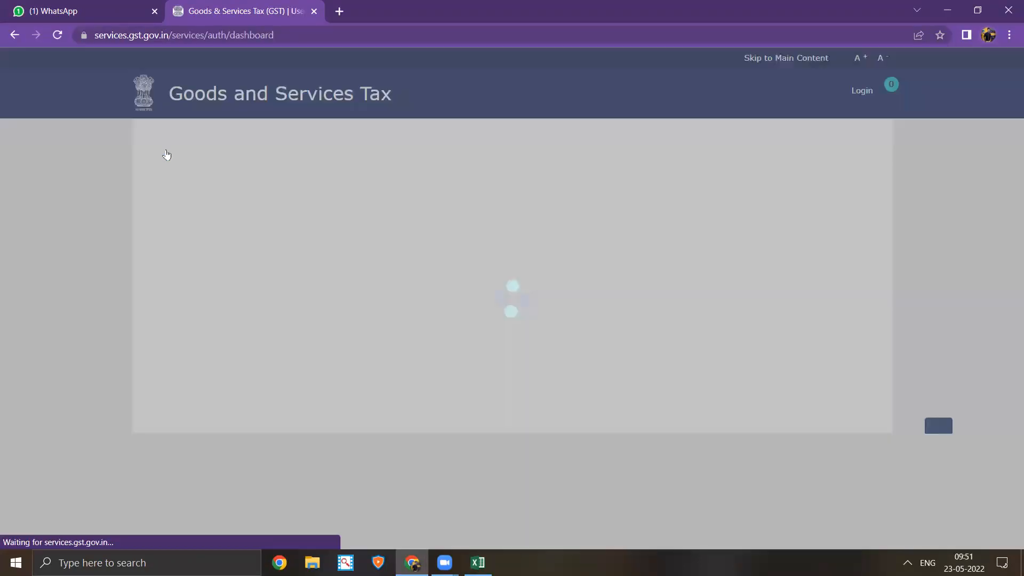
- Log out of the GST Portal from the account menu and close the GST tab
{"action": "scroll", "coordinate": [325, 387], "scroll_direction": "down", "scroll_amount": 2}
{"action": "scroll", "coordinate": [325, 392], "scroll_direction": "down", "scroll_amount": 2}
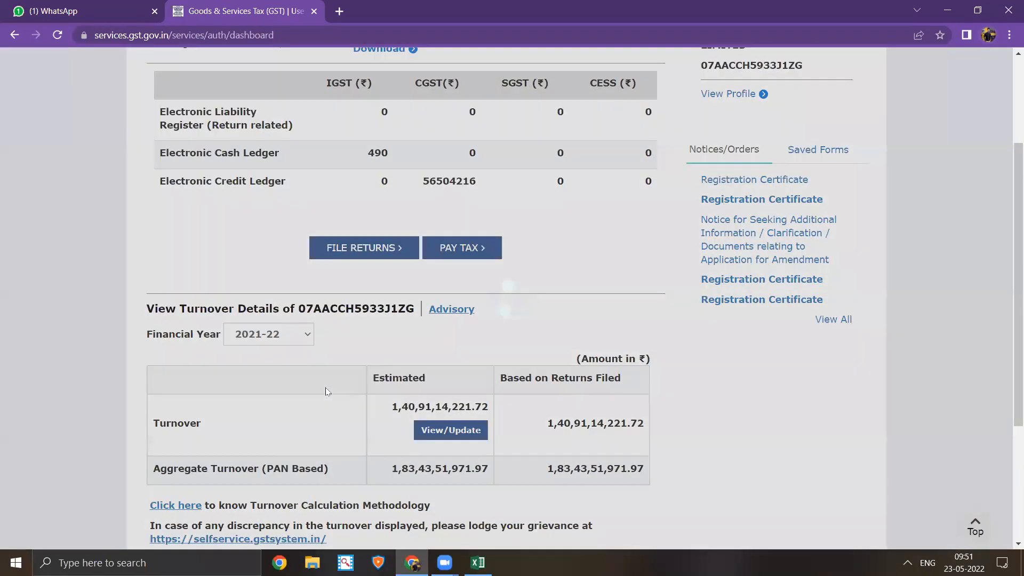
{"action": "scroll", "coordinate": [325, 390], "scroll_direction": "up", "scroll_amount": 4}
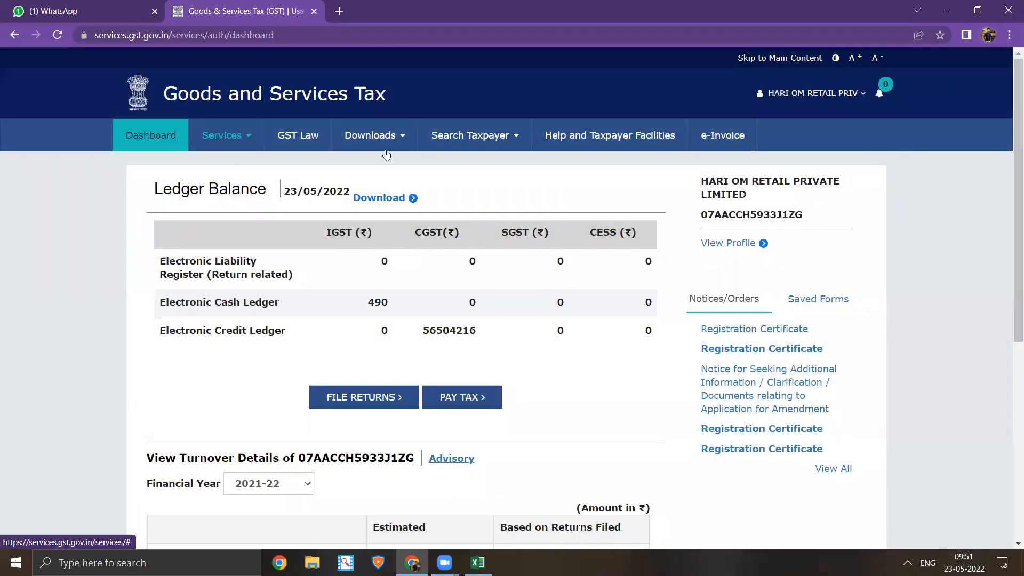
{"action": "left_click", "coordinate": [853, 97]}
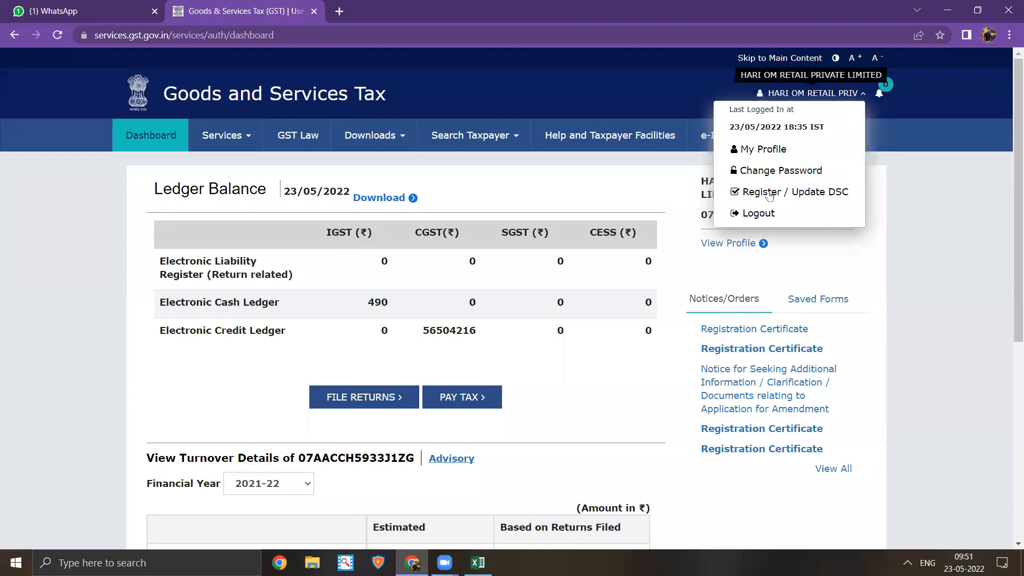
{"action": "left_click", "coordinate": [756, 214]}
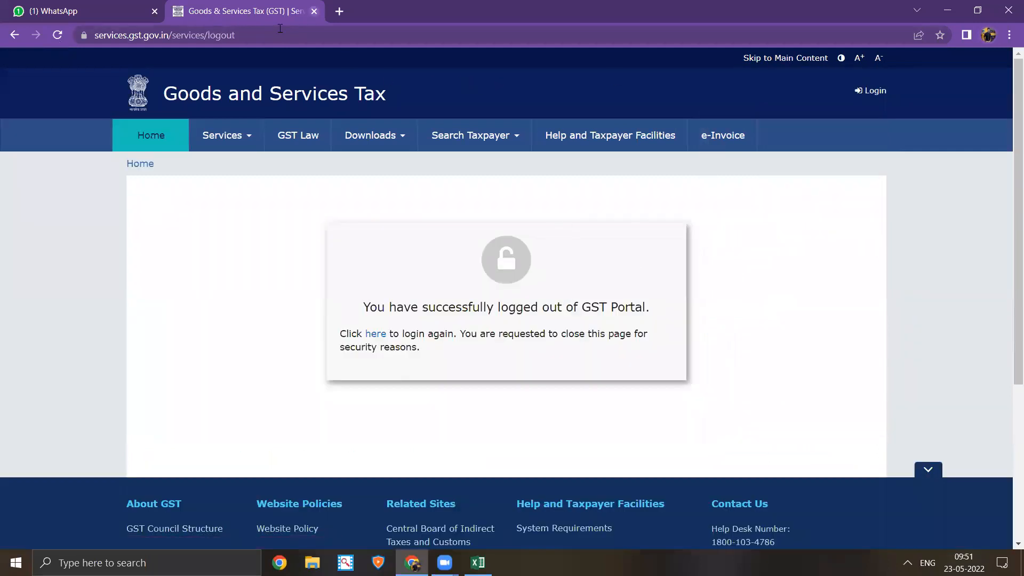
{"action": "left_click", "coordinate": [314, 11]}
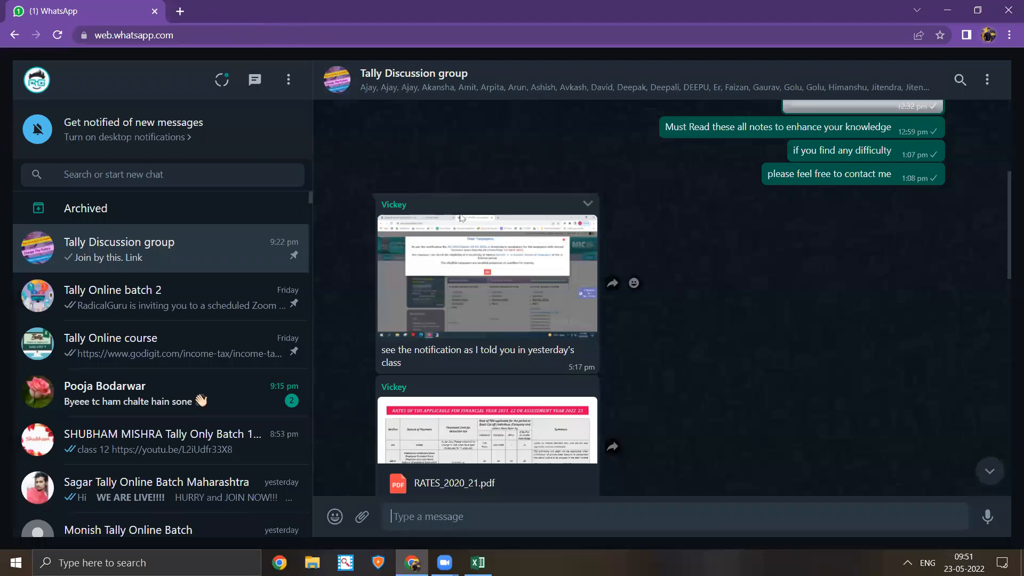